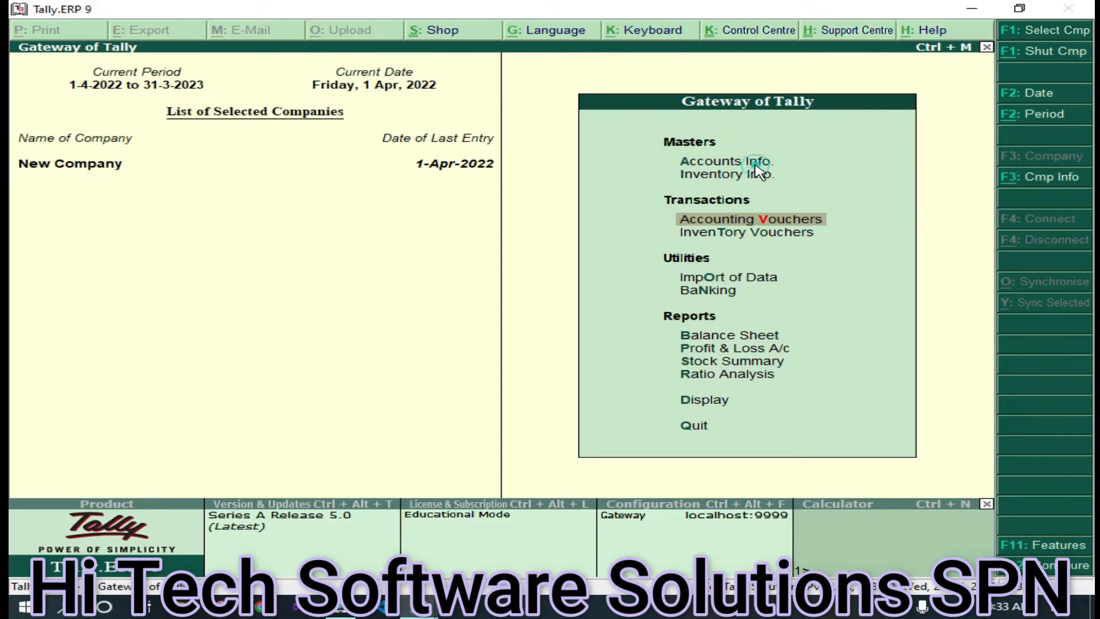
- Create a single ledger named Capital Acc under the Capital Account group, save it and return to the Gateway of Tally
left_click(717, 163)
left_click(717, 163)
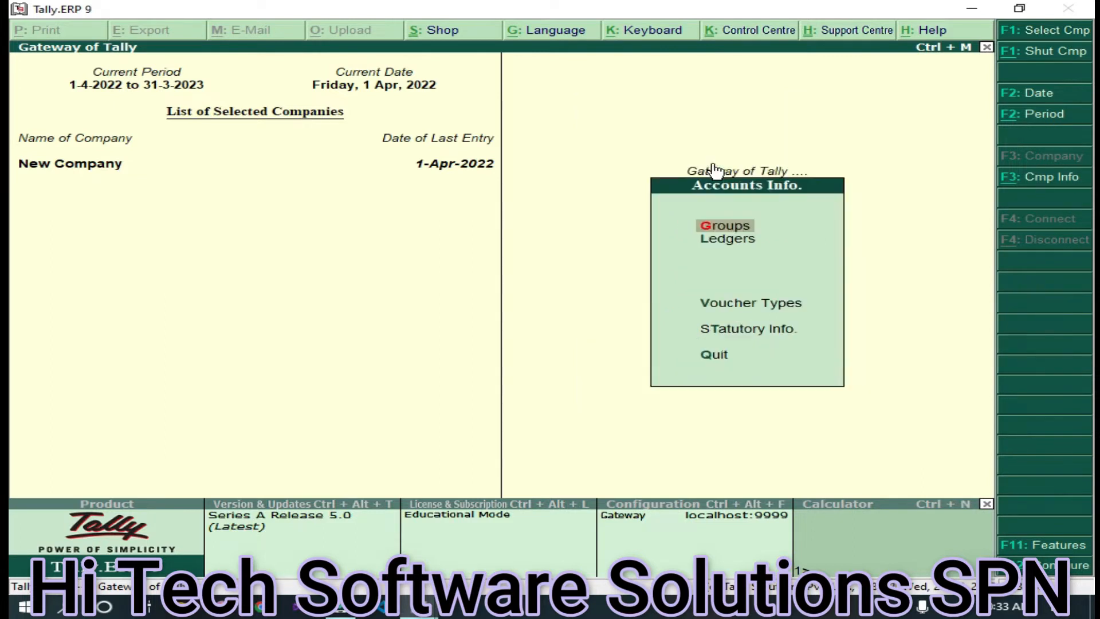
left_click(709, 245)
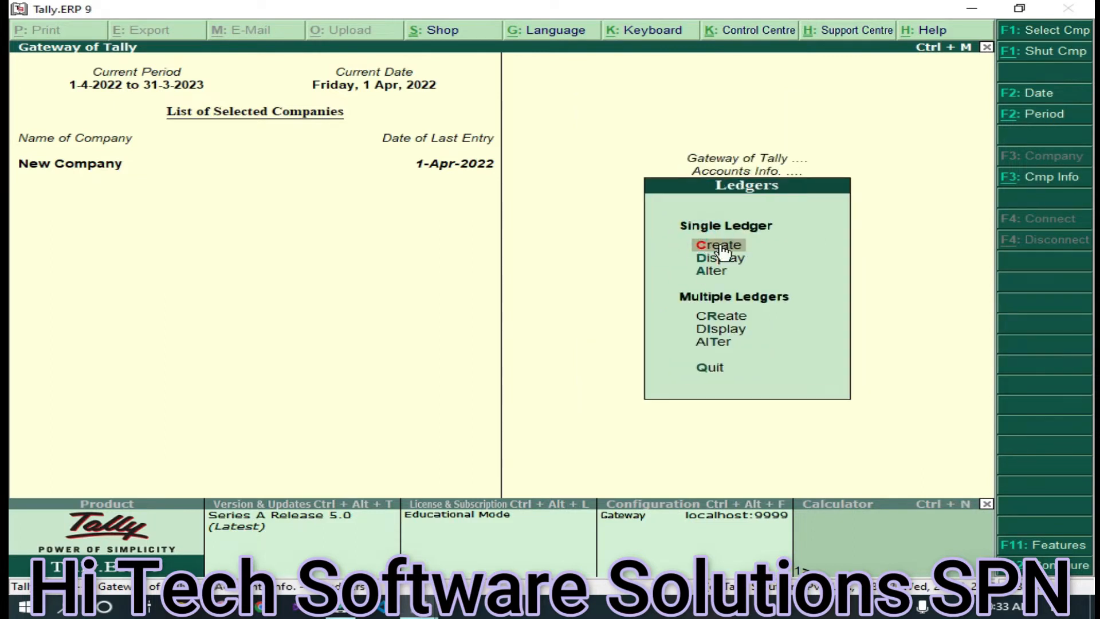
left_click(708, 242)
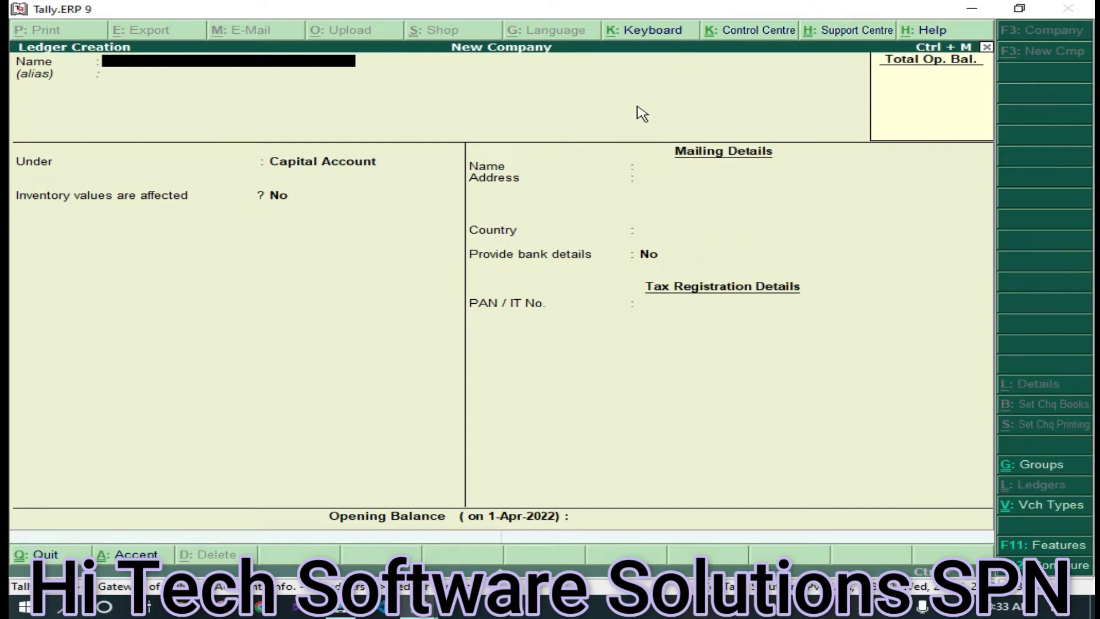
type("Capital Acc")
key("Return")
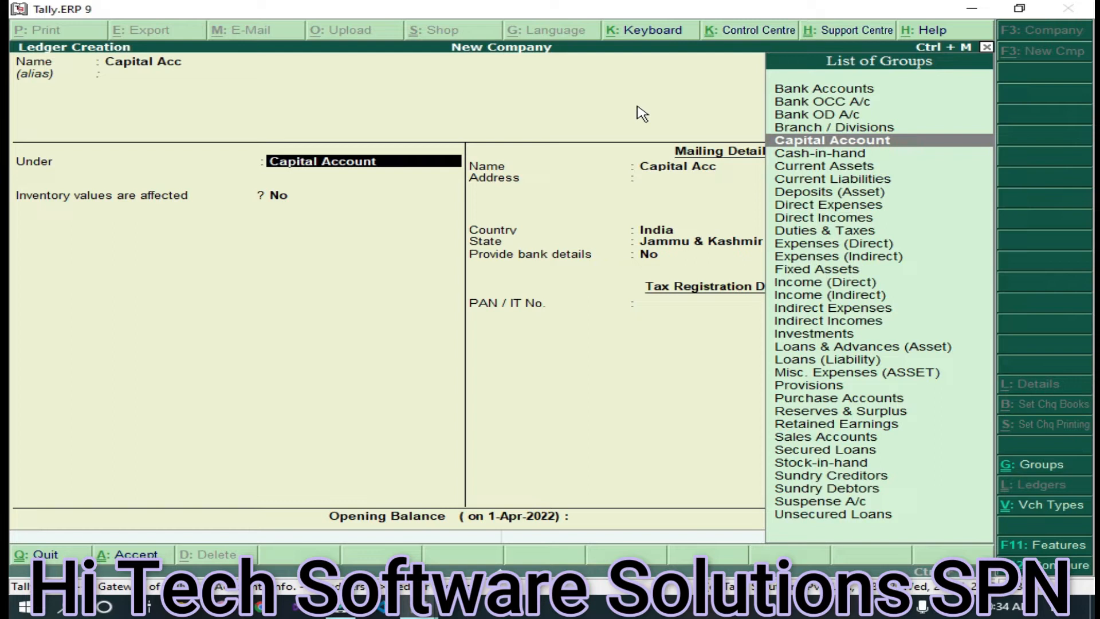
key("Return")
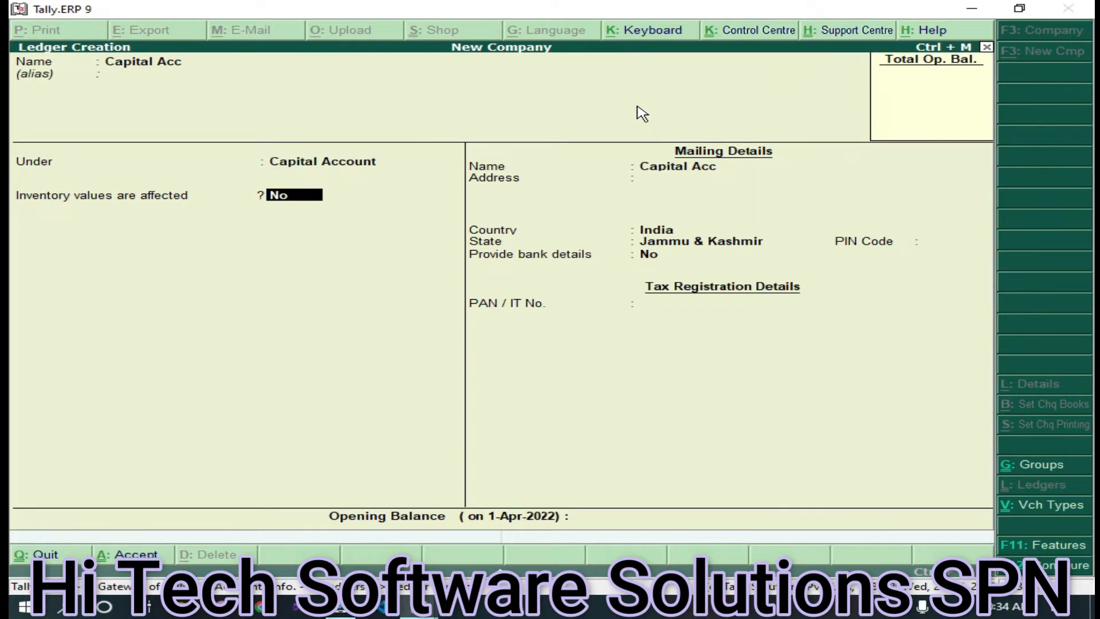
key("ctrl+a")
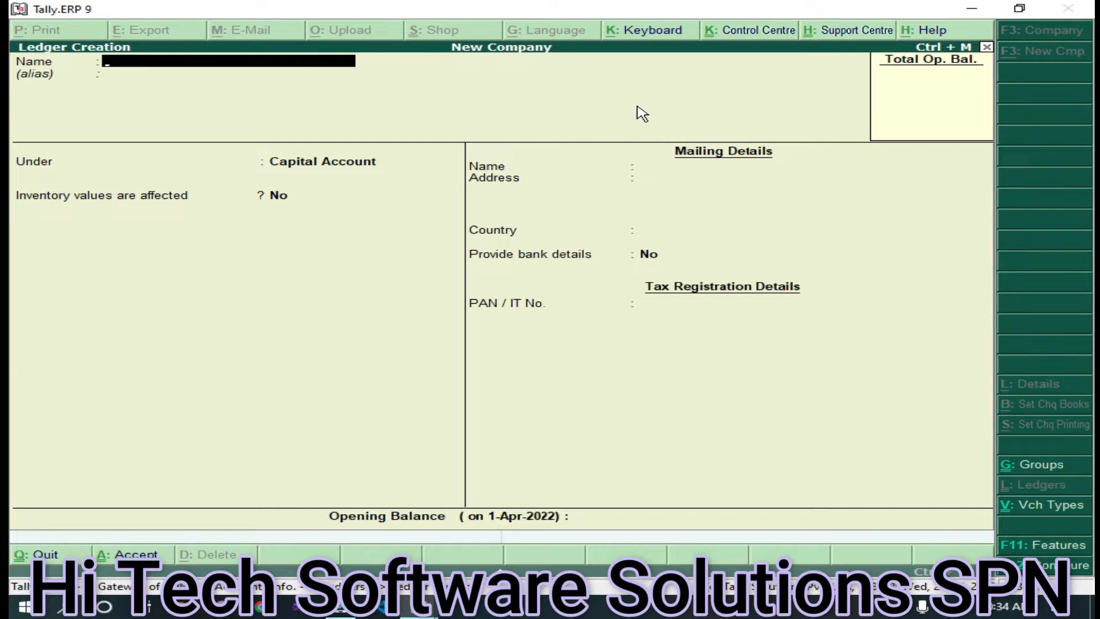
key("Escape")
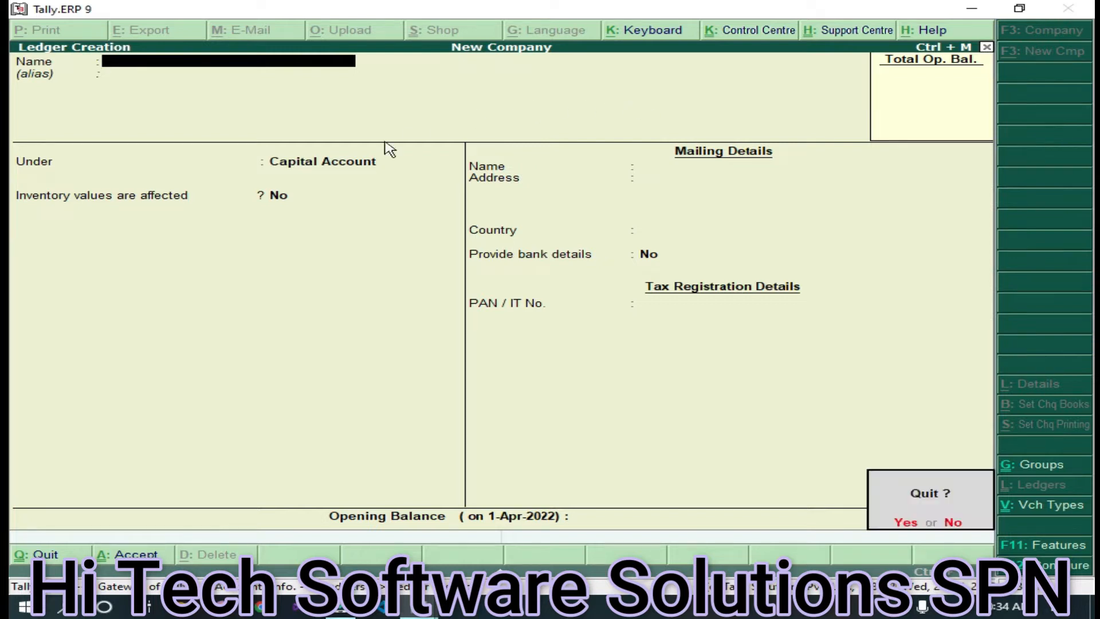
key("y")
key("Escape")
key("Escape")
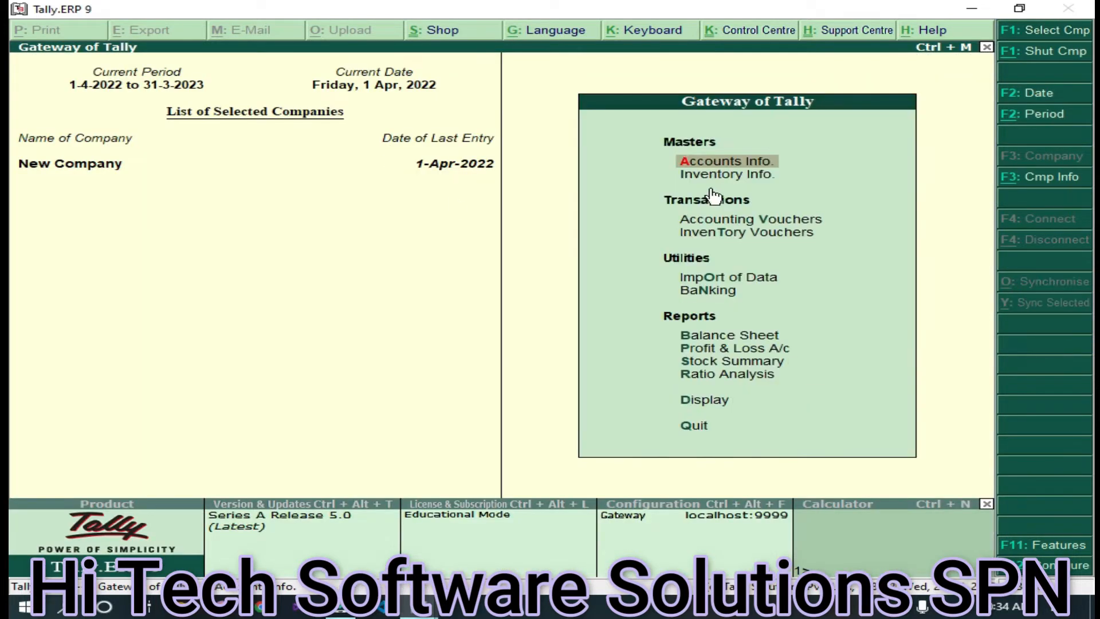
- Start a receipt accounting voucher and choose Cash as its account
left_click(756, 222)
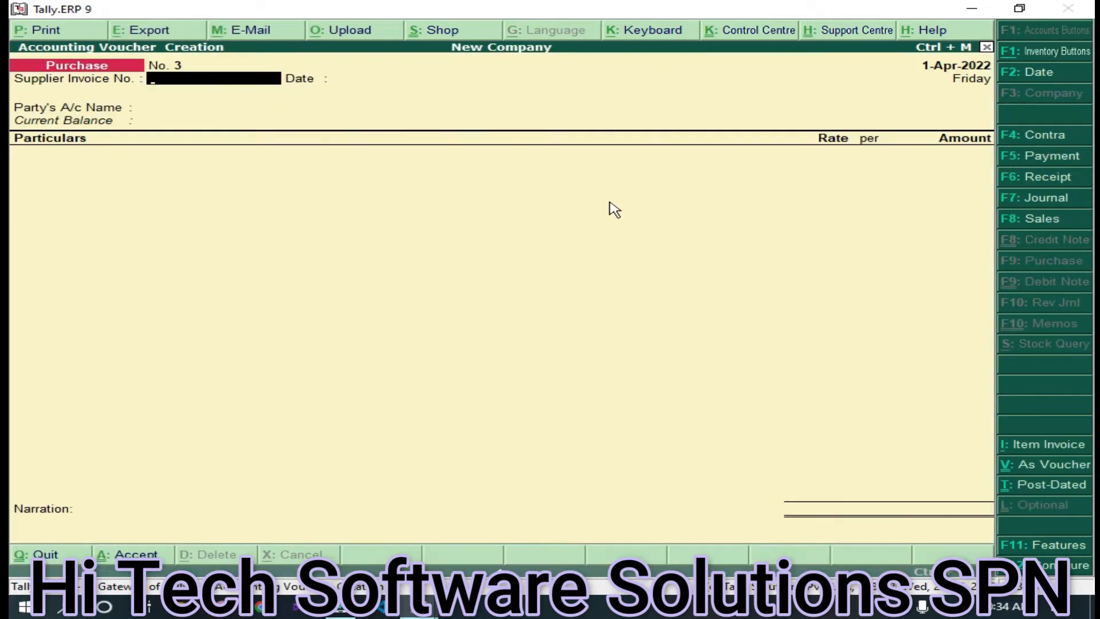
left_click(1056, 177)
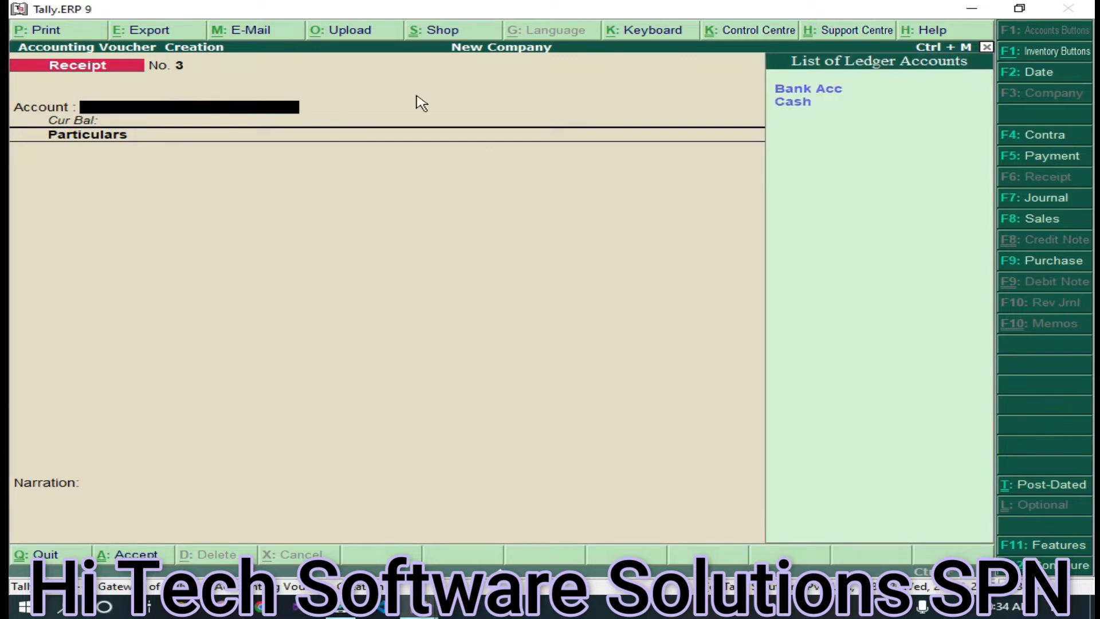
left_click(811, 109)
key("Return")
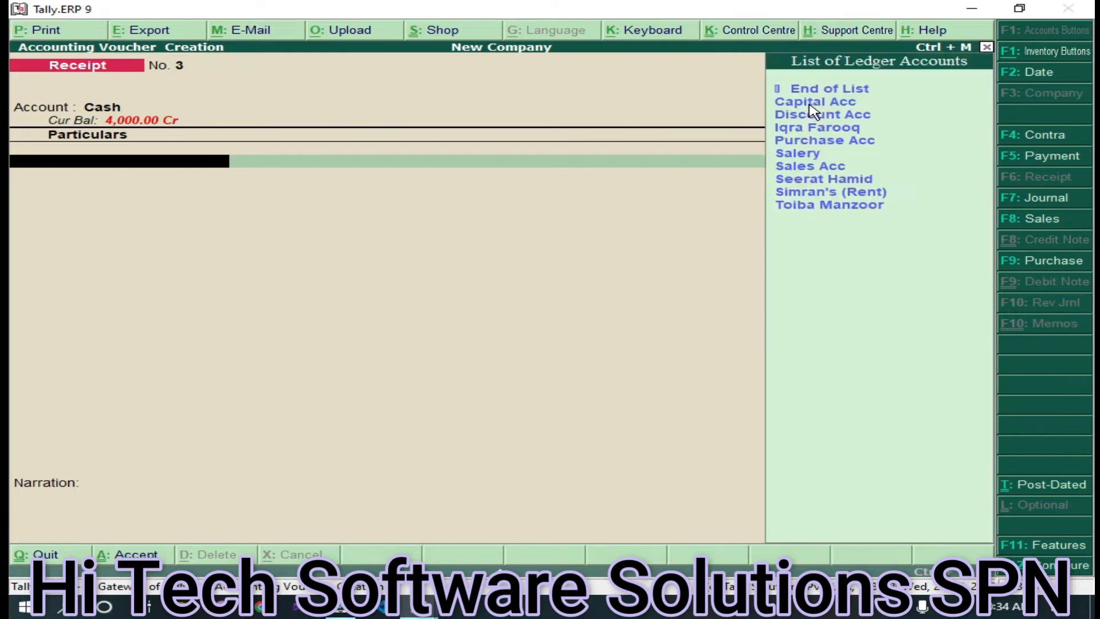
- Enter Capital Acc with an amount of 10,000 in the receipt voucher, end the particulars list and save without a narration
left_click(811, 104)
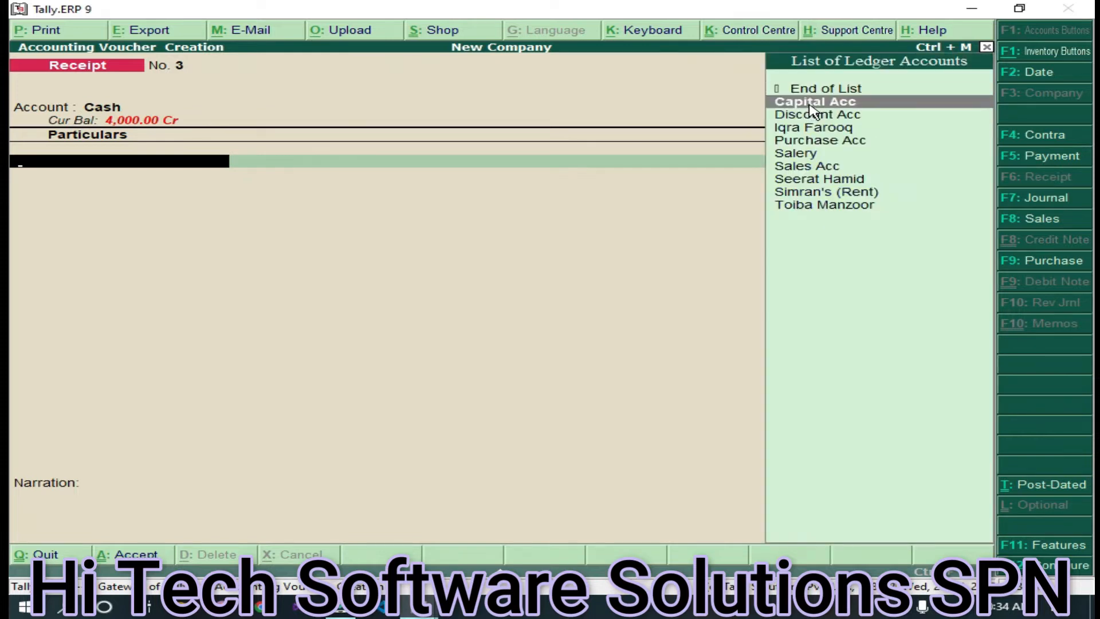
key("Return")
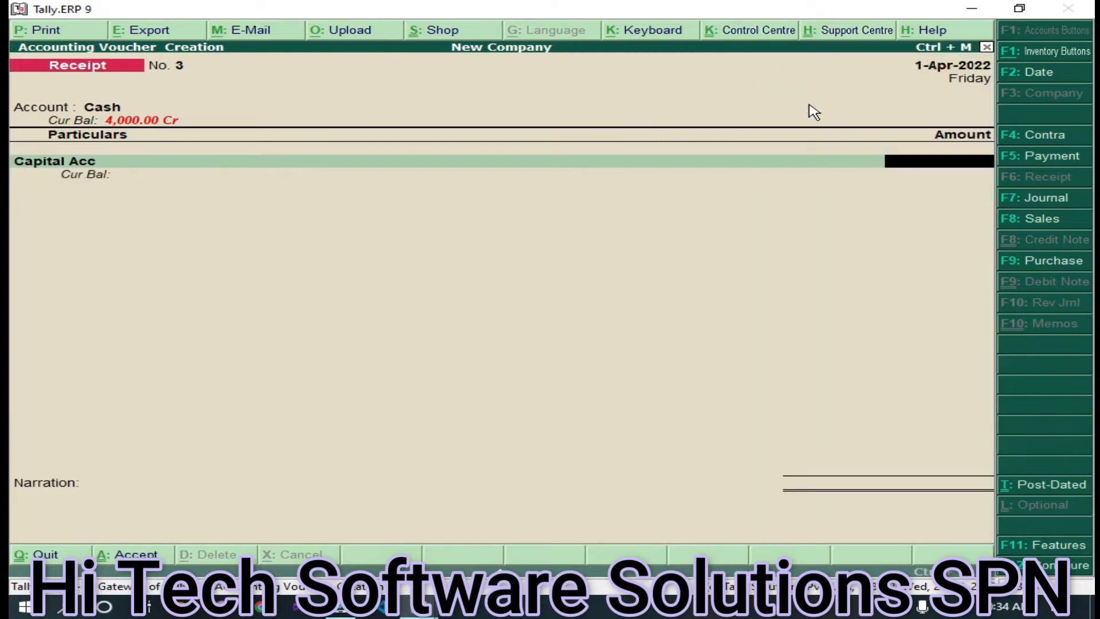
type("10000")
key("Return")
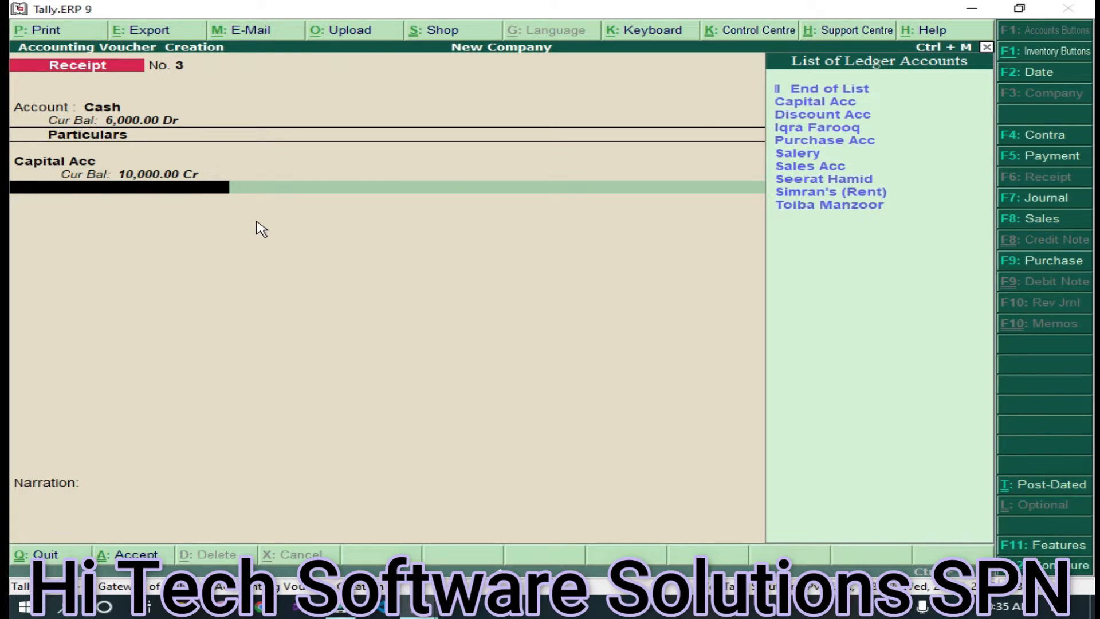
left_click(816, 88)
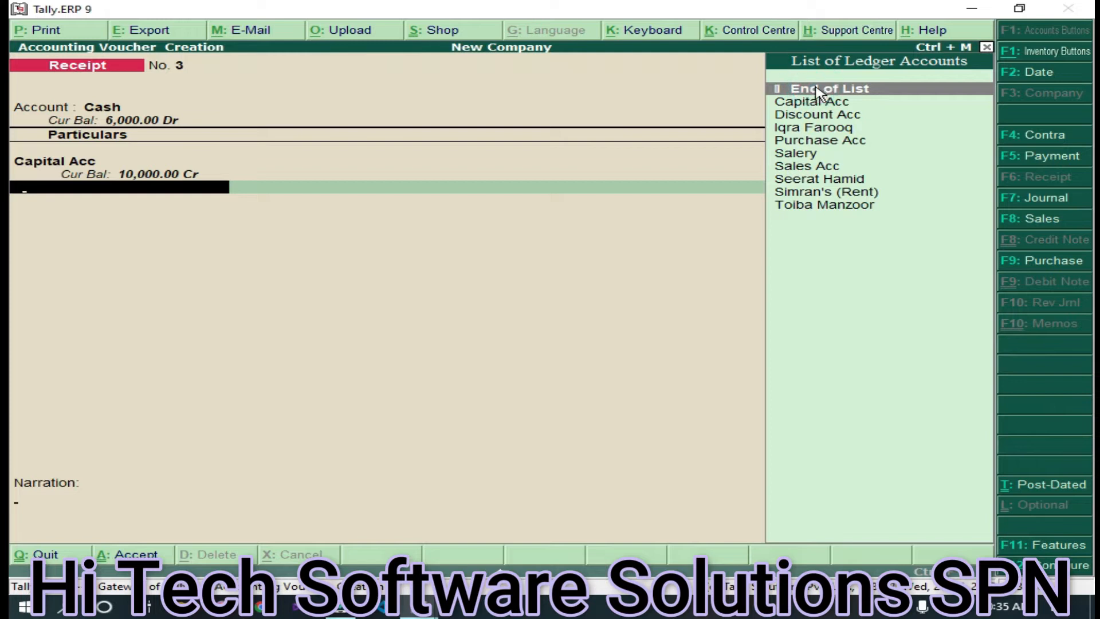
left_click(818, 90)
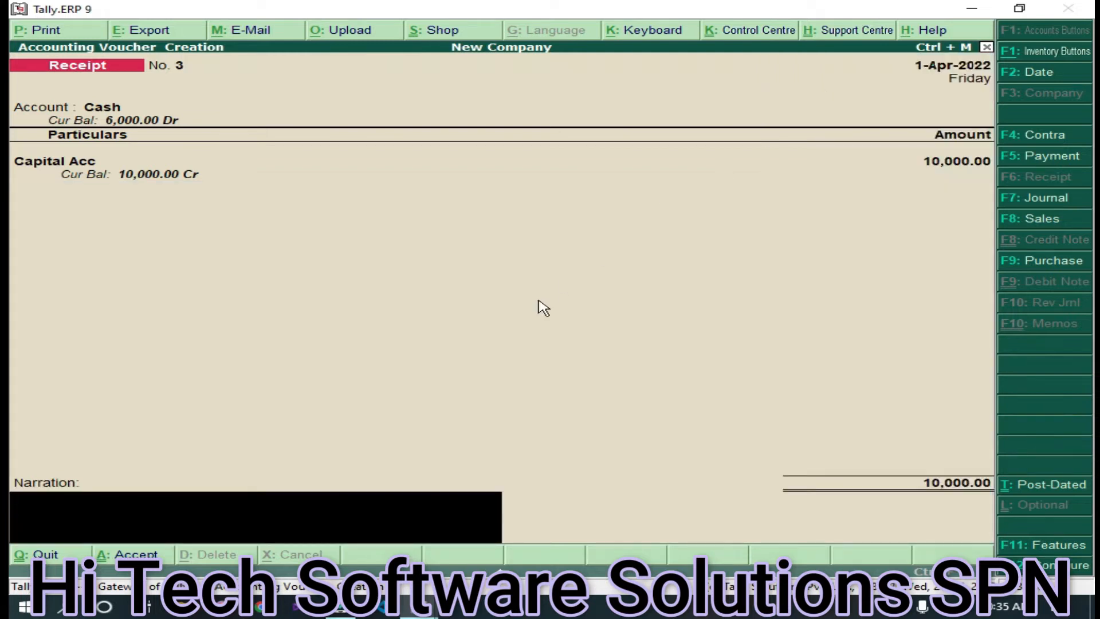
key("Return")
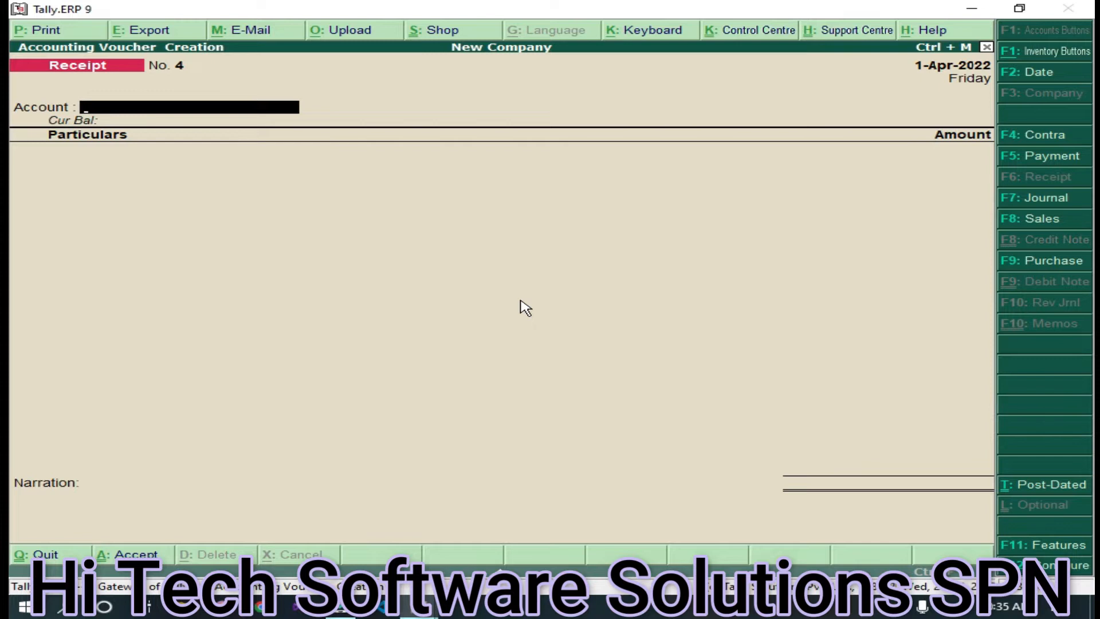
- Reopen the saved receipt voucher and print it to a PDF file named capital cash on the Desktop
key("Page_Up")
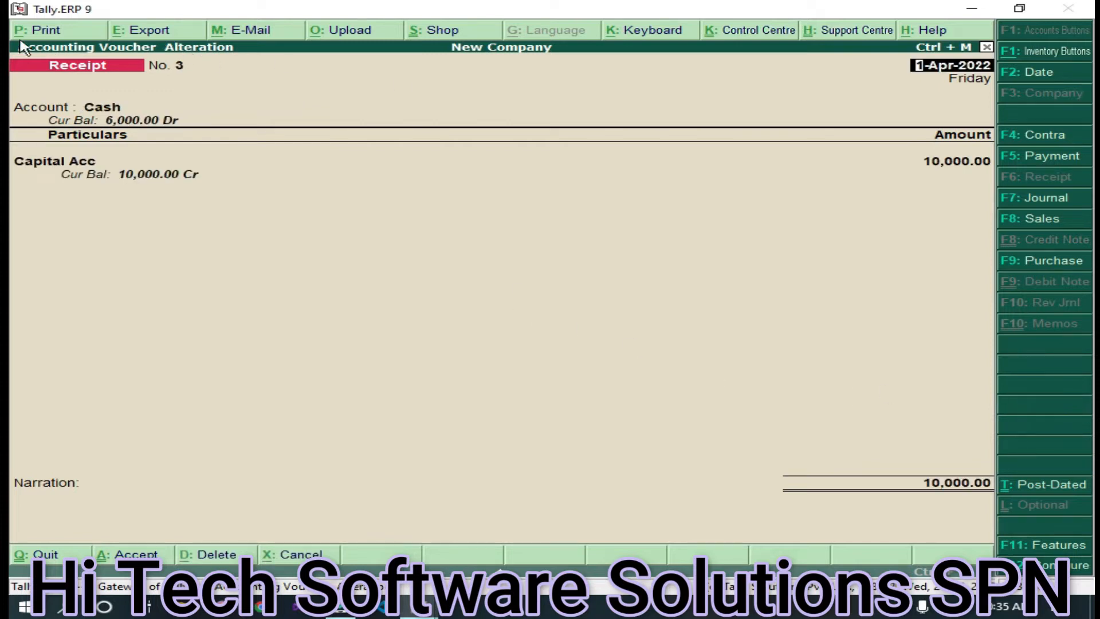
left_click(40, 30)
left_click(729, 391)
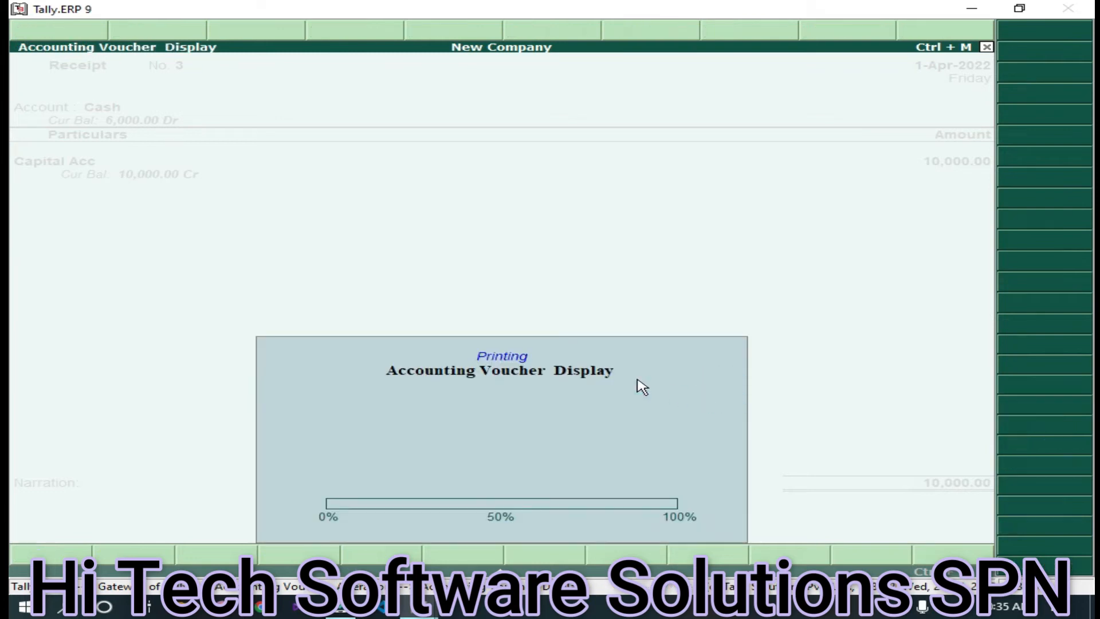
type("c")
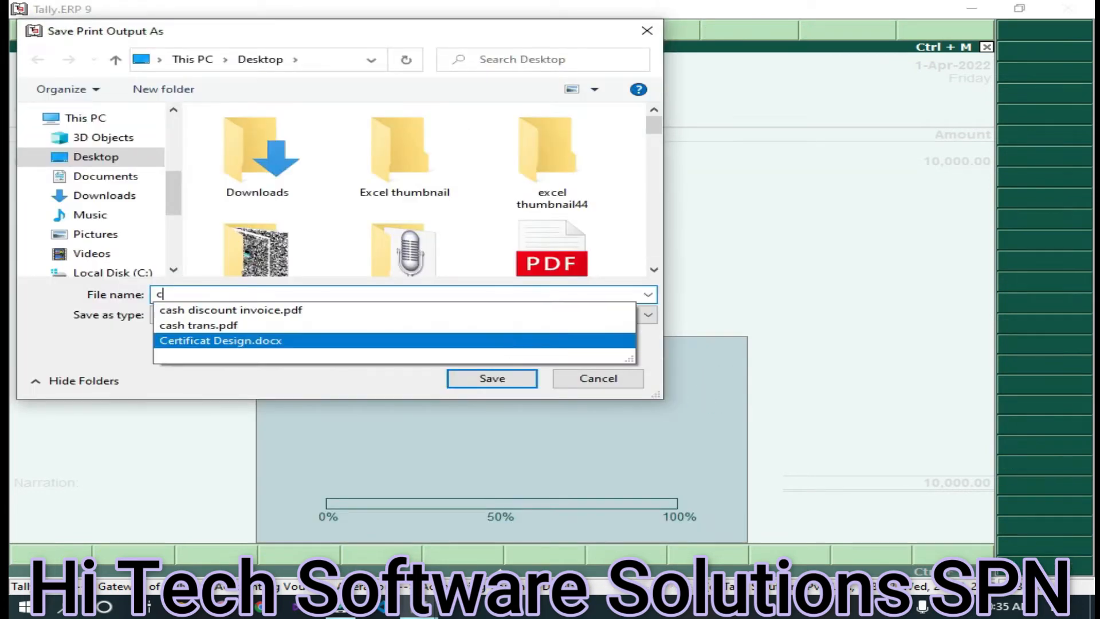
type("apital ")
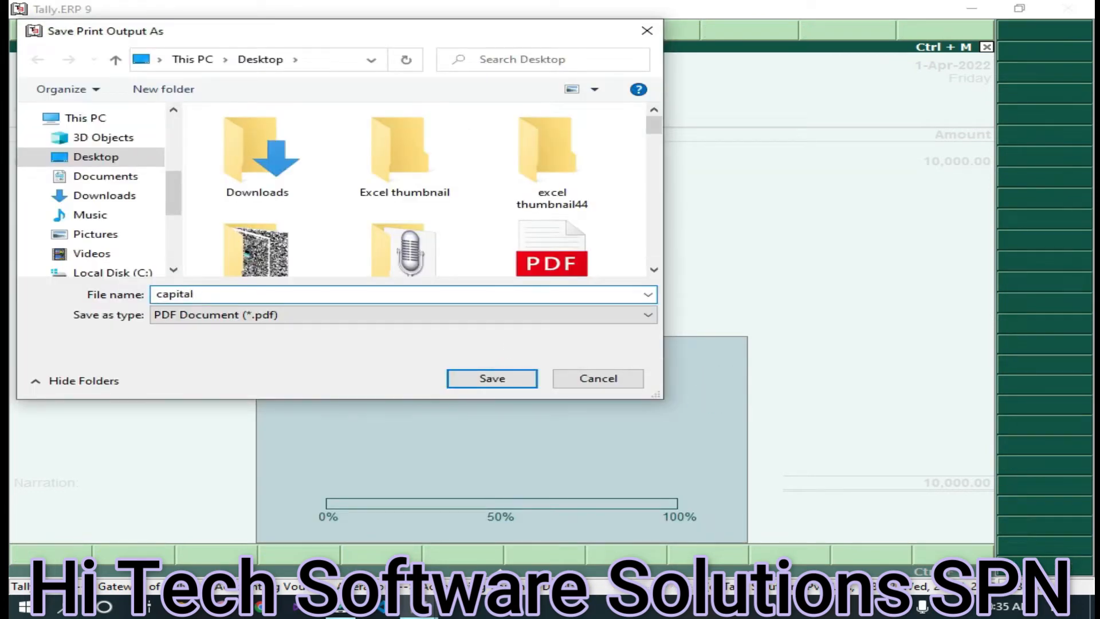
type("cash")
left_click(473, 378)
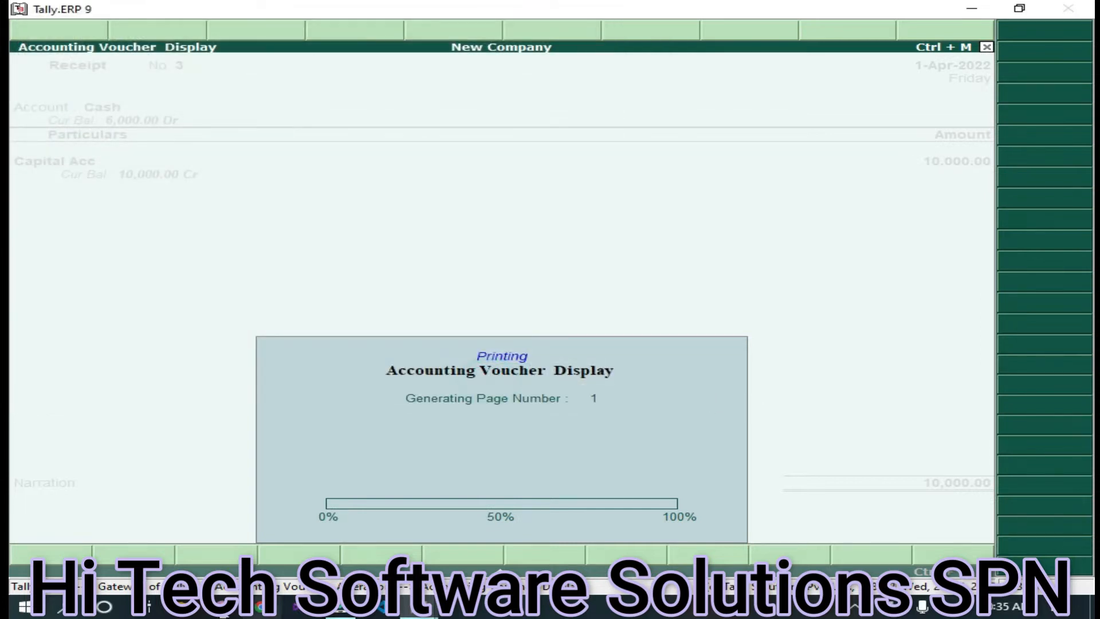
- Switch to File Explorer, open the capital cash PDF from the recent files, check the printed receipt voucher and close it
left_click(182, 608)
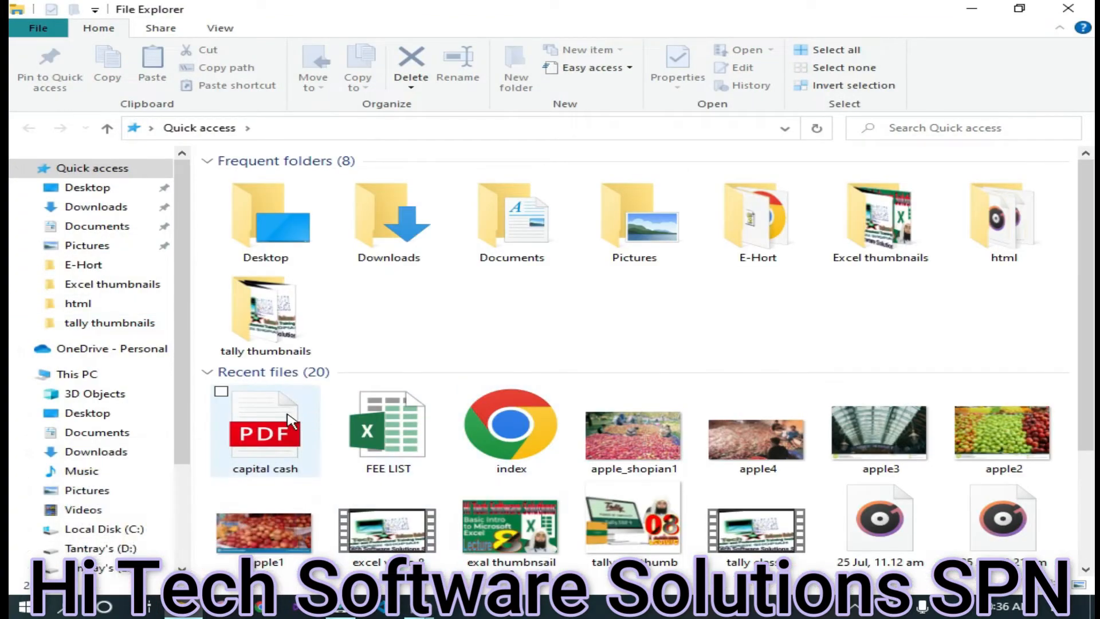
double_click(288, 420)
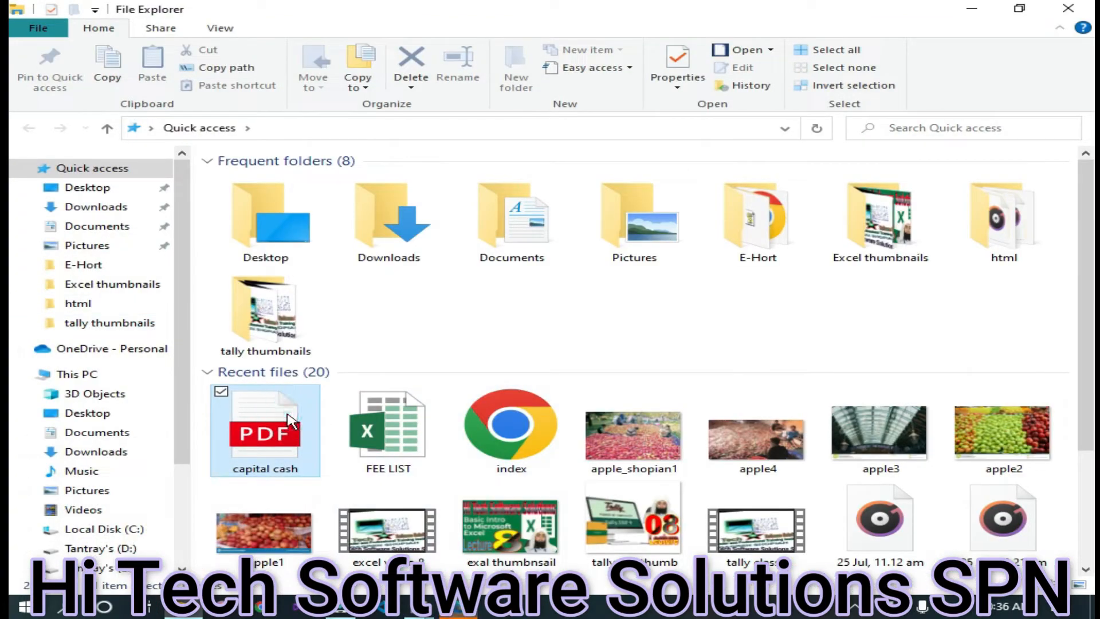
double_click(265, 433)
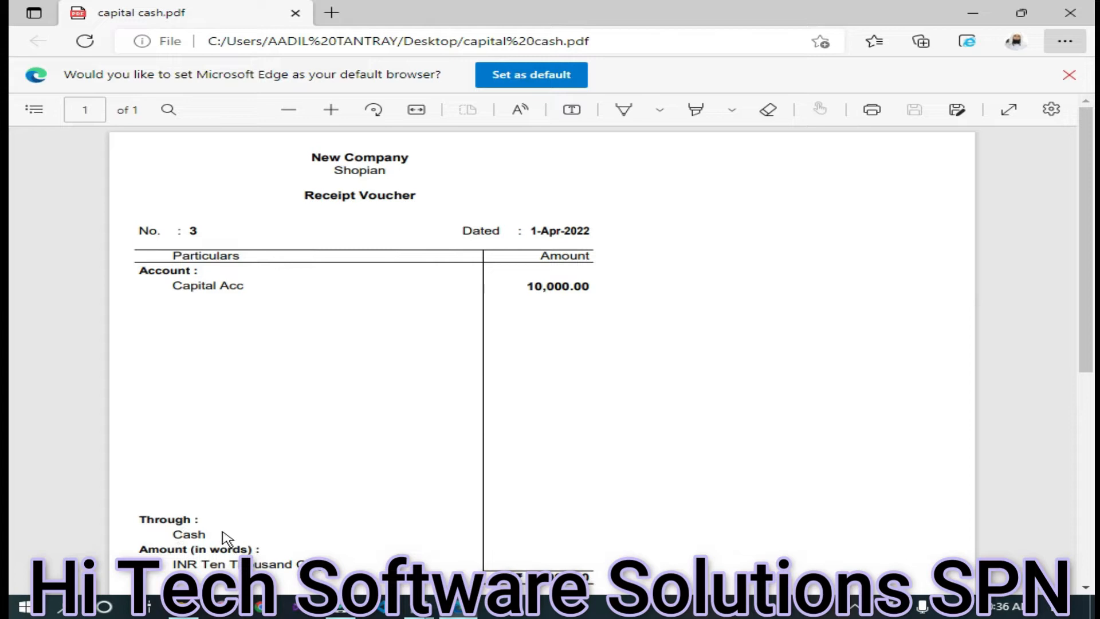
left_click(1071, 12)
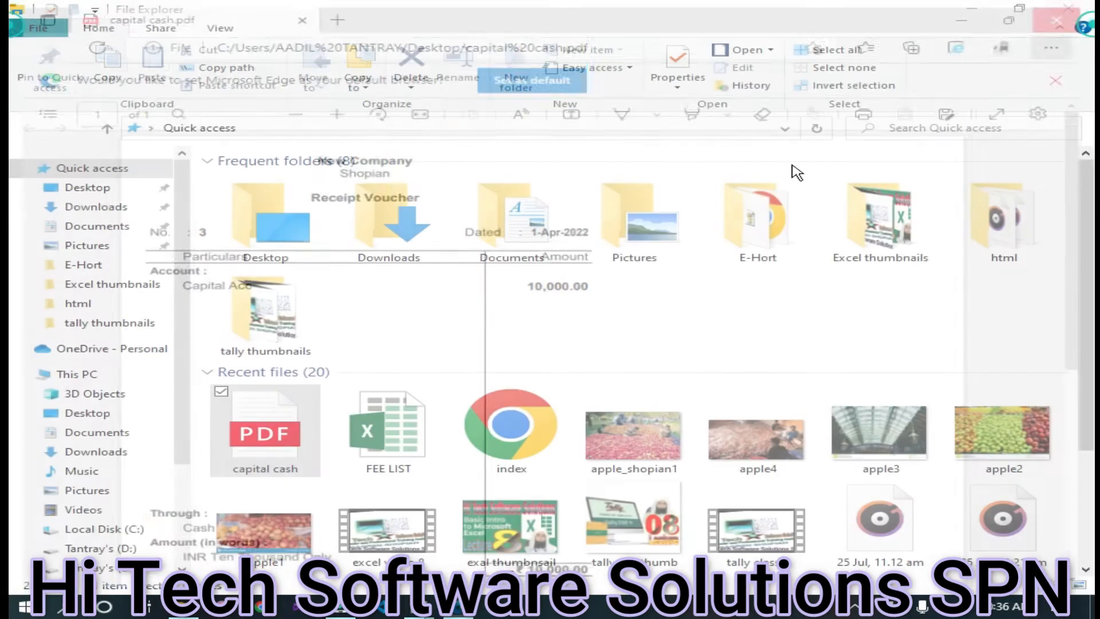
- Switch back to Tally.ERP 9 and leave the receipt voucher, returning to the Gateway of Tally without quitting the program
mouse_move(408, 606)
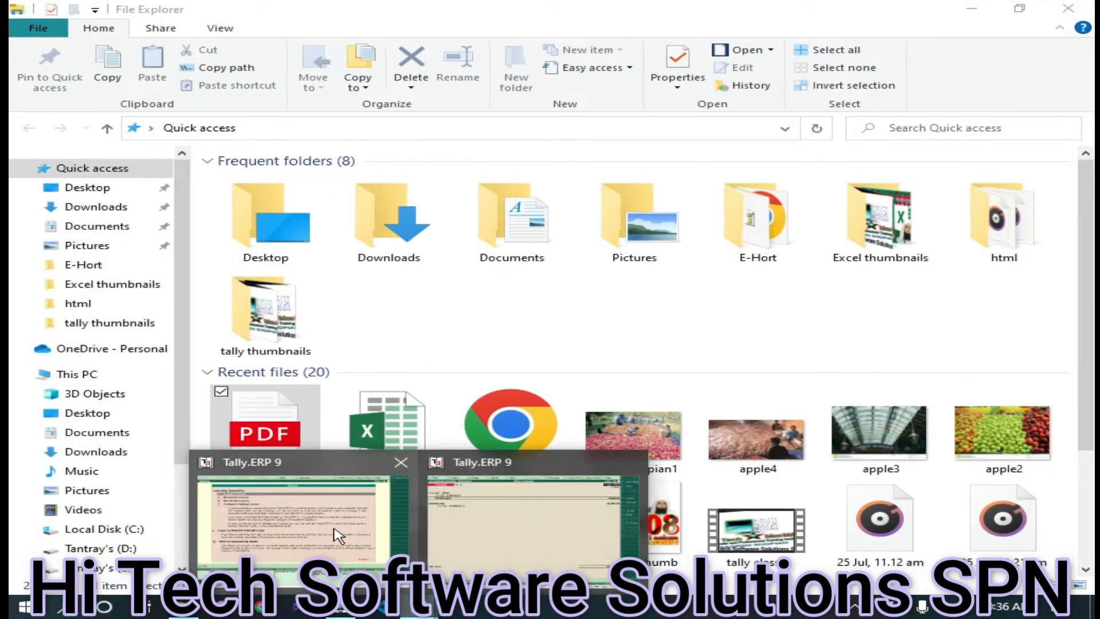
left_click(512, 519)
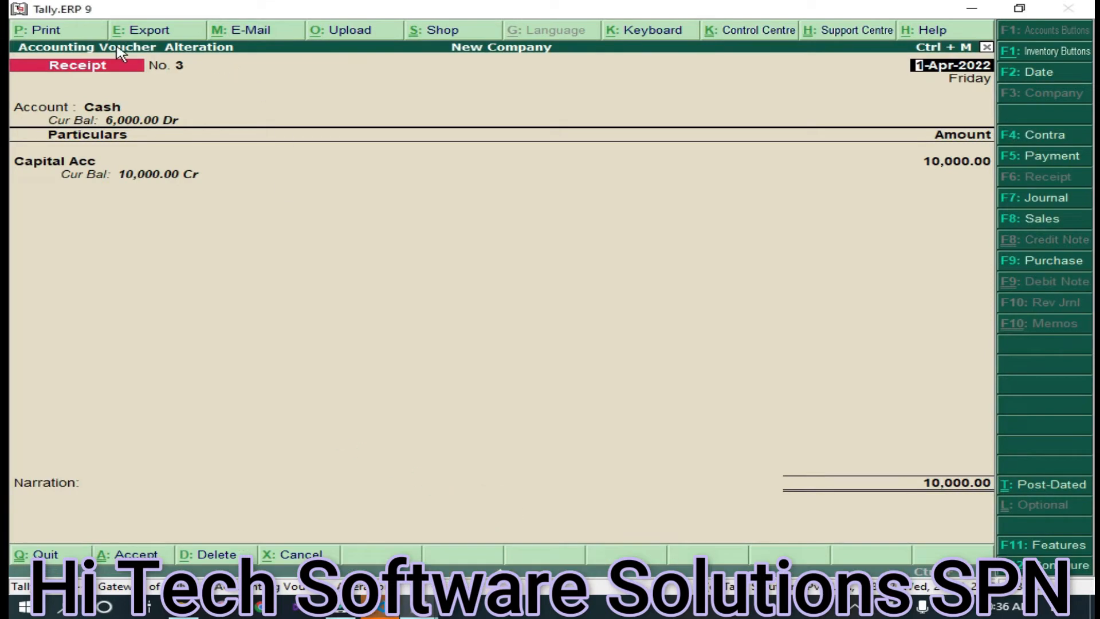
key("Escape")
key("Escape")
key("Escape")
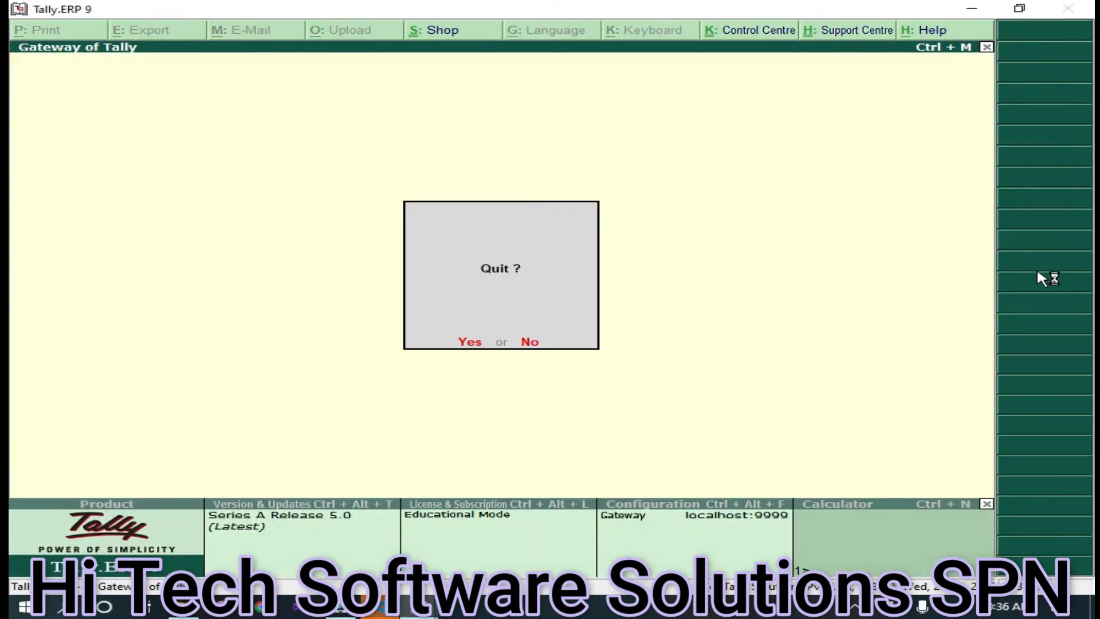
key("n")
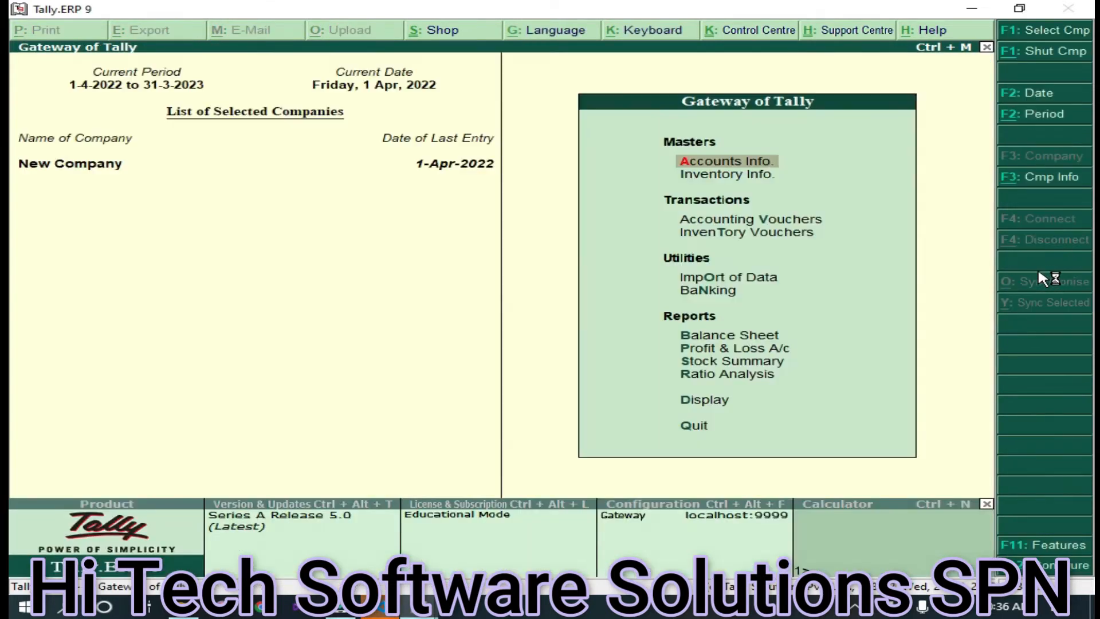
- Load the company Kubix Co through the company information options and return to the Gateway of Tally
left_click(1049, 178)
left_click(739, 256)
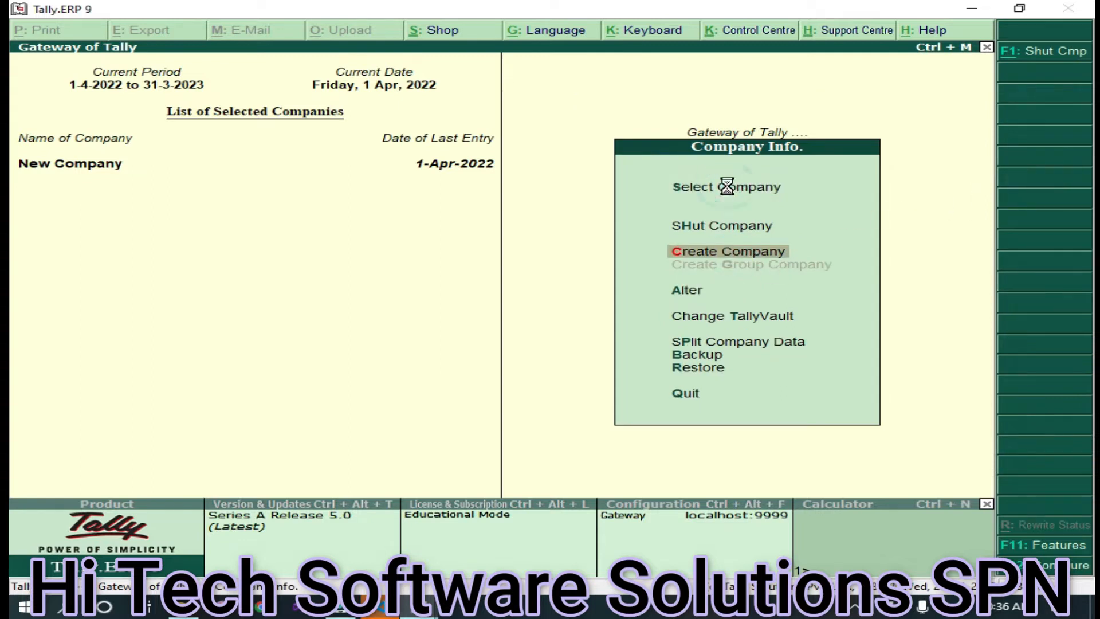
left_click(676, 187)
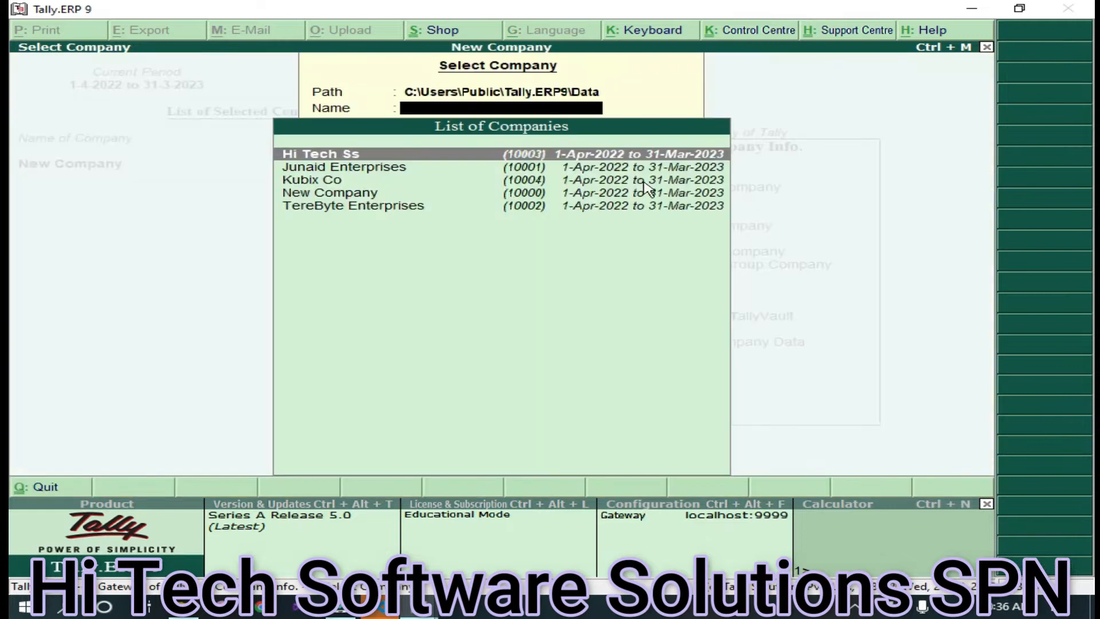
left_click(374, 179)
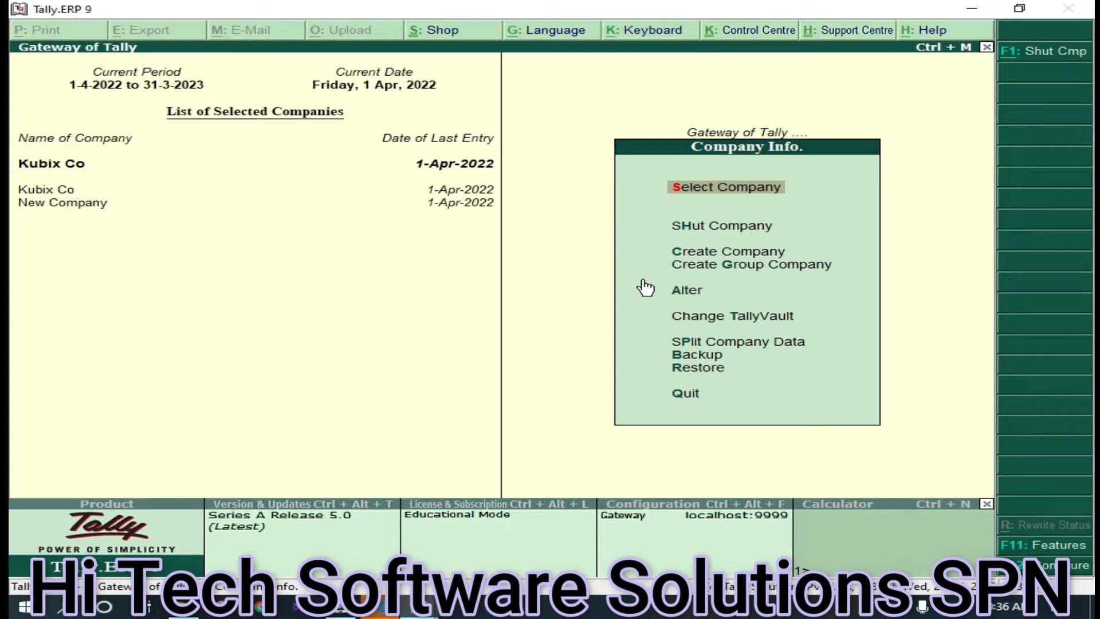
key("Escape")
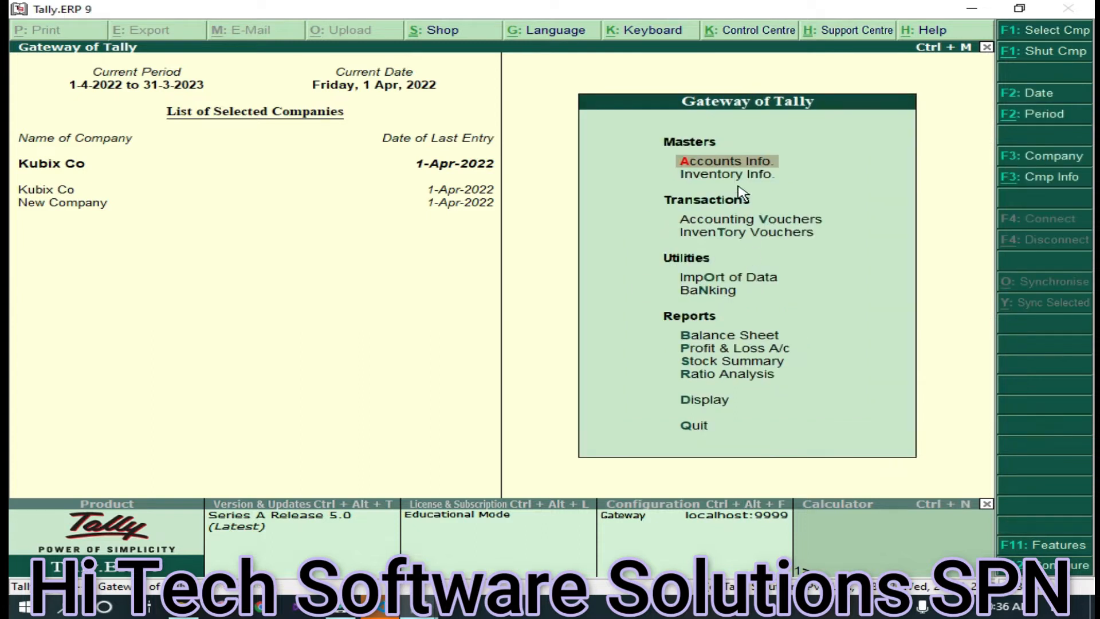
- Look up the existing units of measure in the inventory masters and return to the inventory master list
left_click(717, 178)
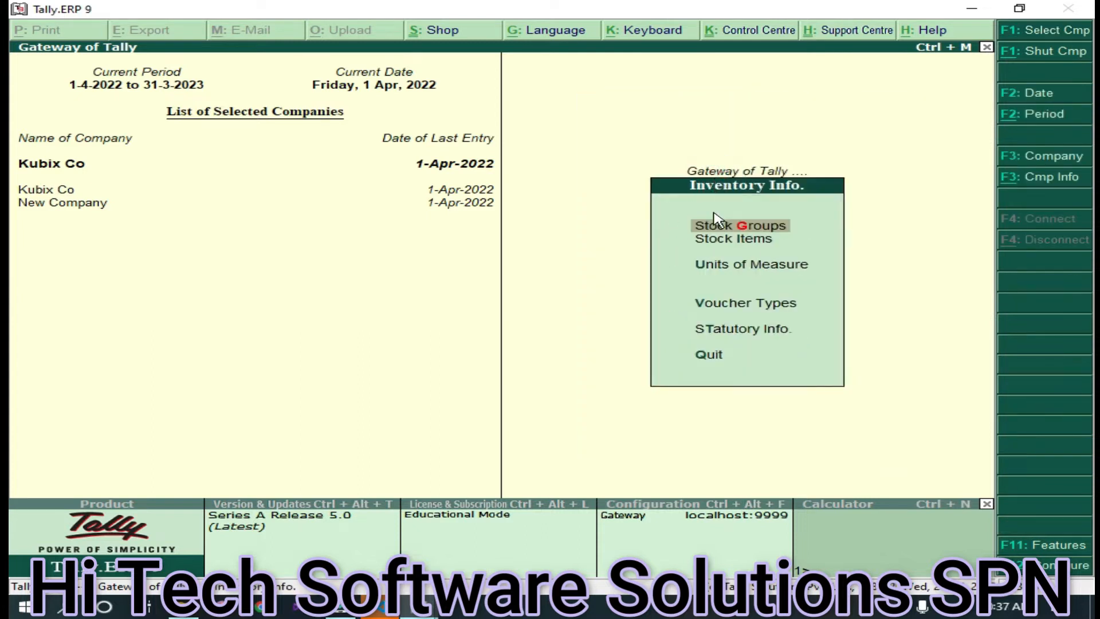
left_click(715, 274)
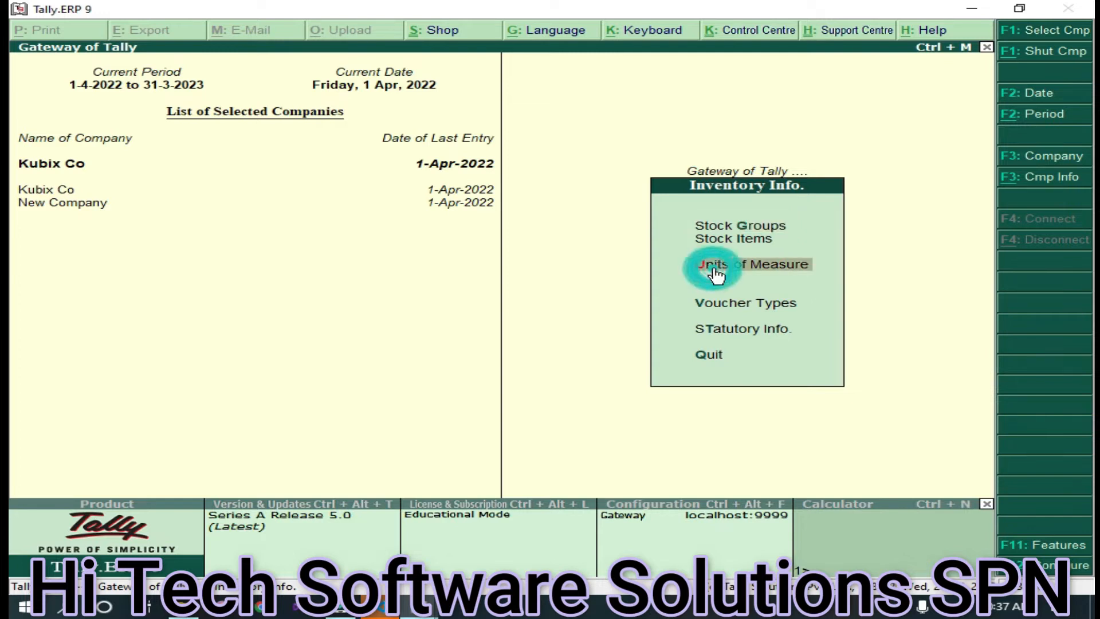
left_click(768, 283)
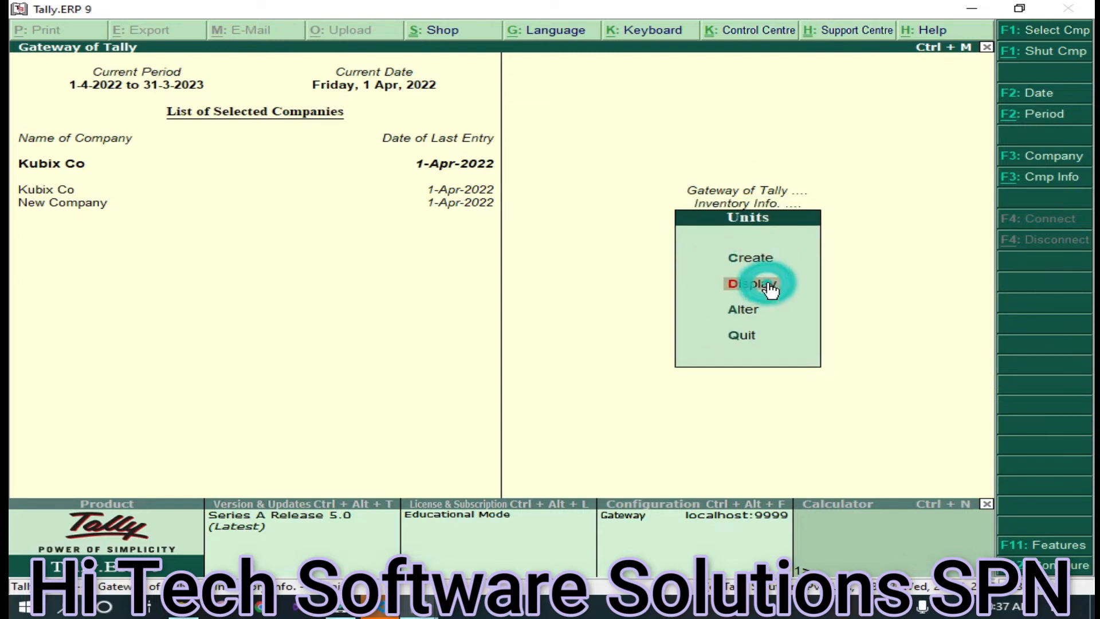
key("Escape")
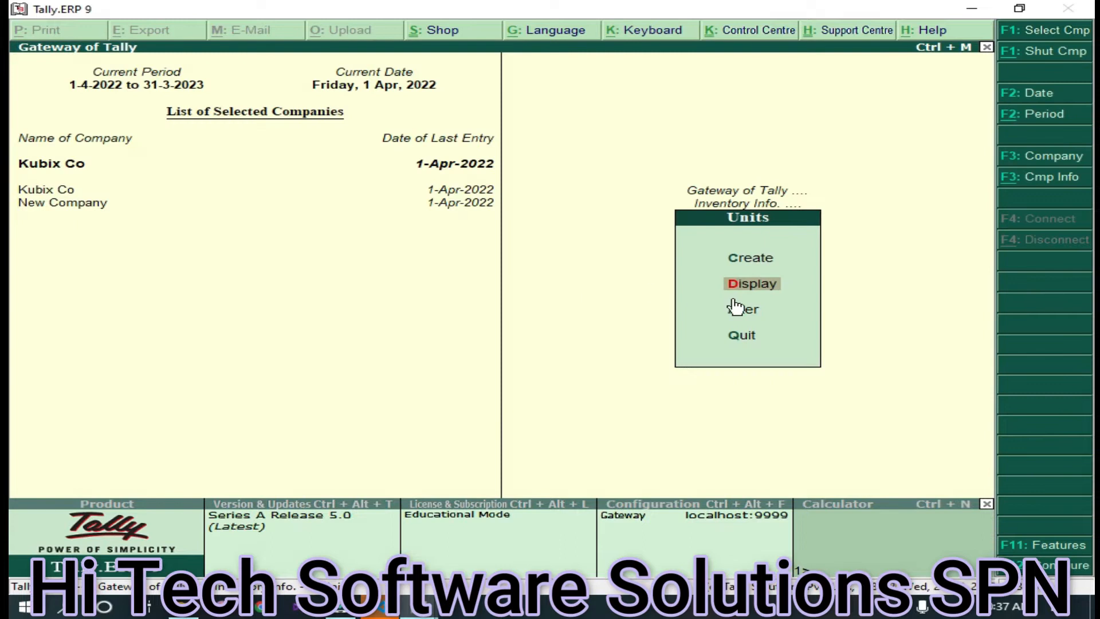
key("Escape")
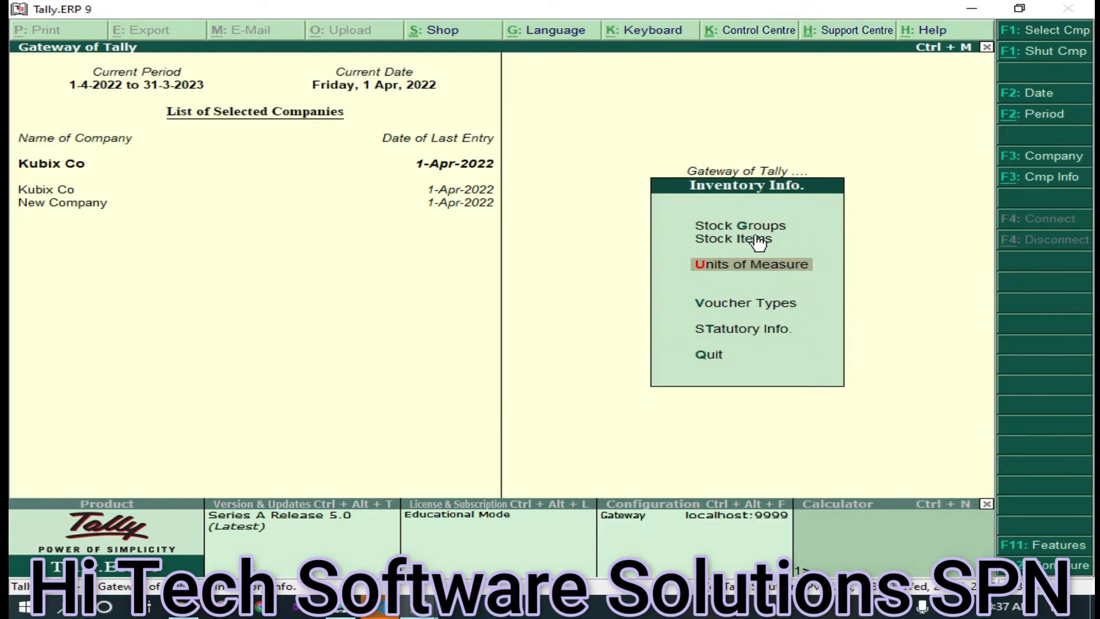
left_click(757, 238)
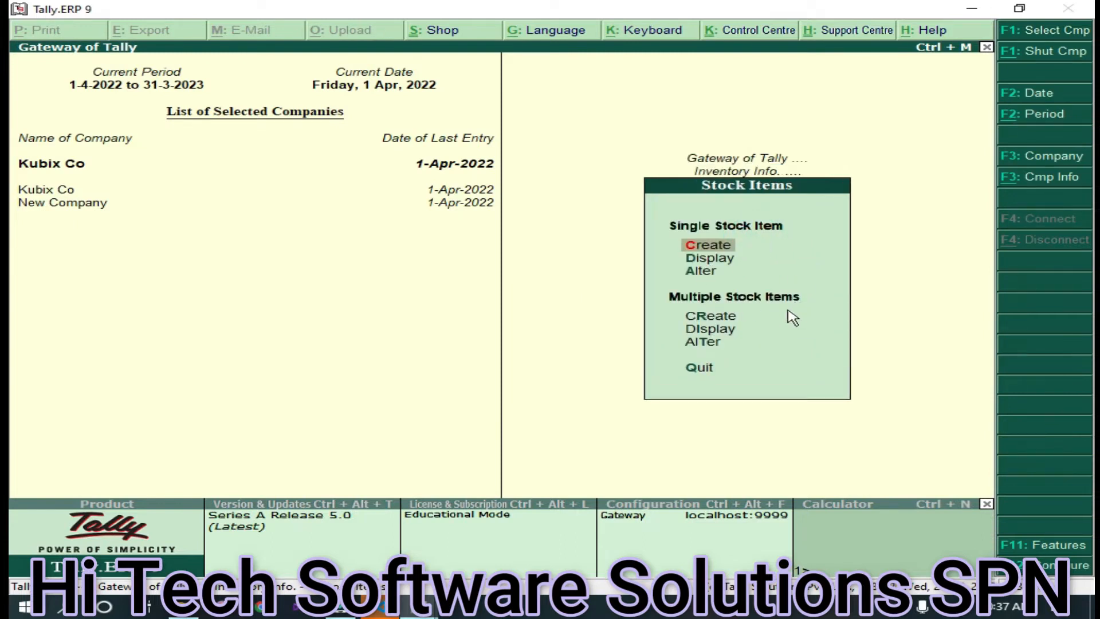
left_click(711, 316)
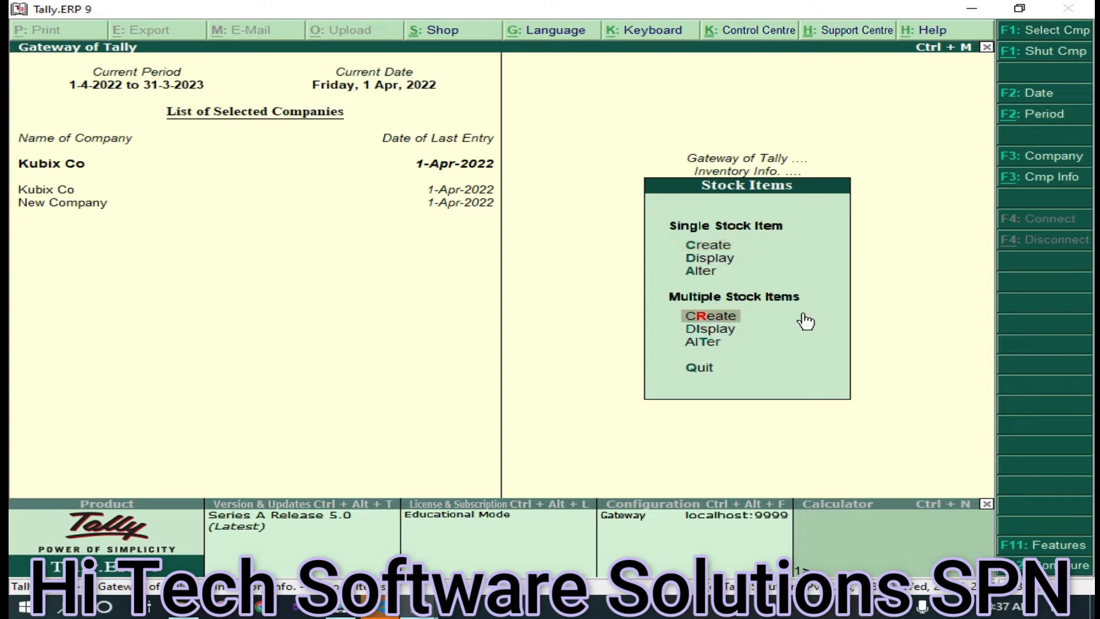
key("Return")
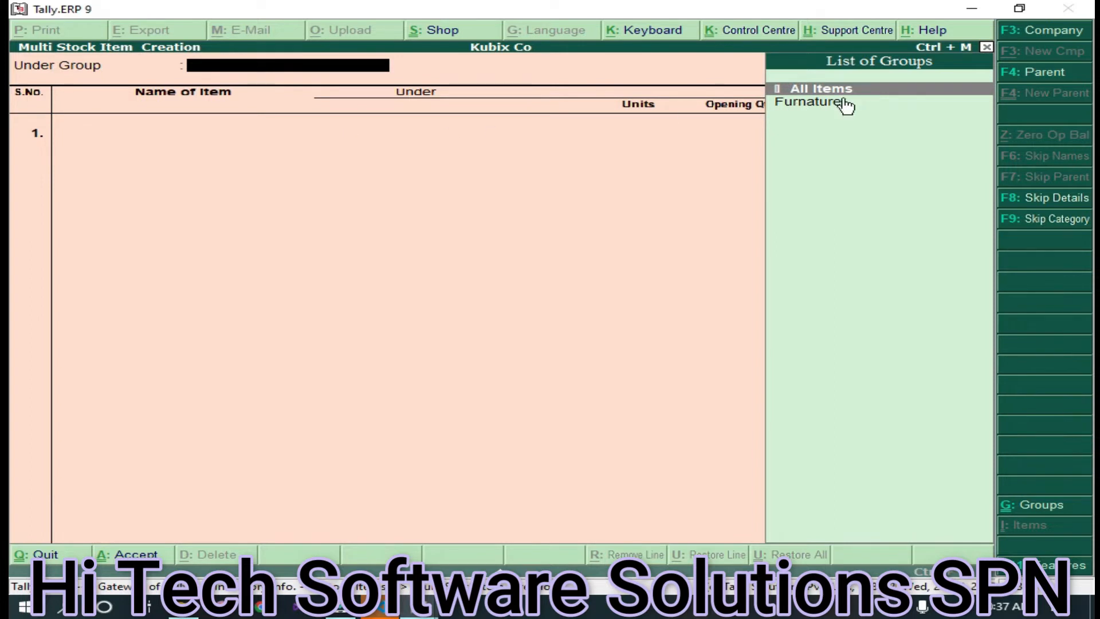
key("Escape")
key("y")
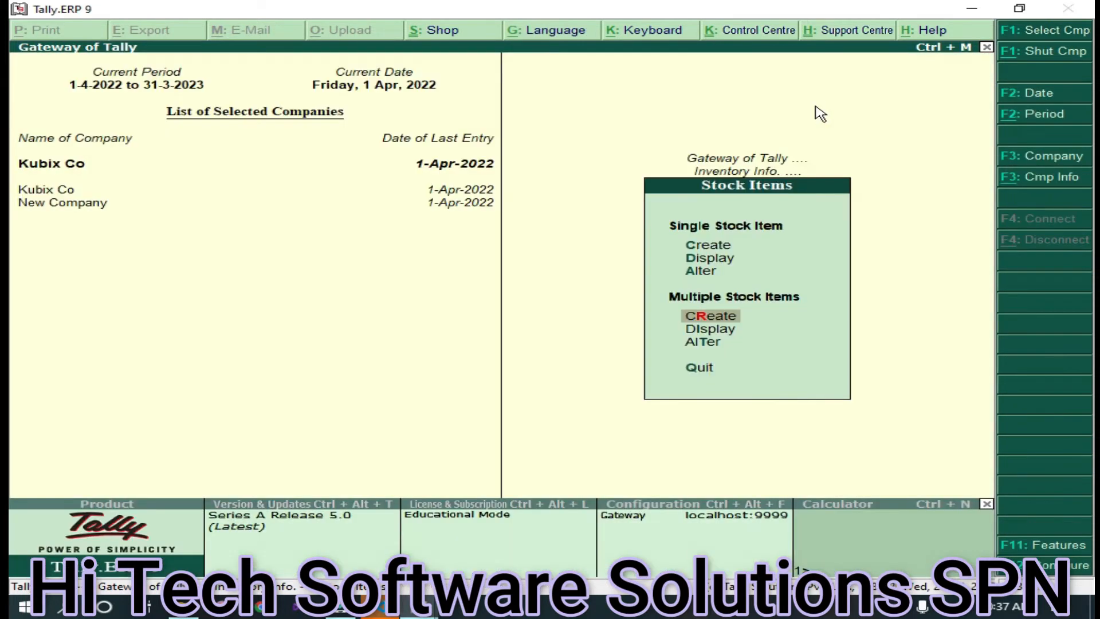
key("Escape")
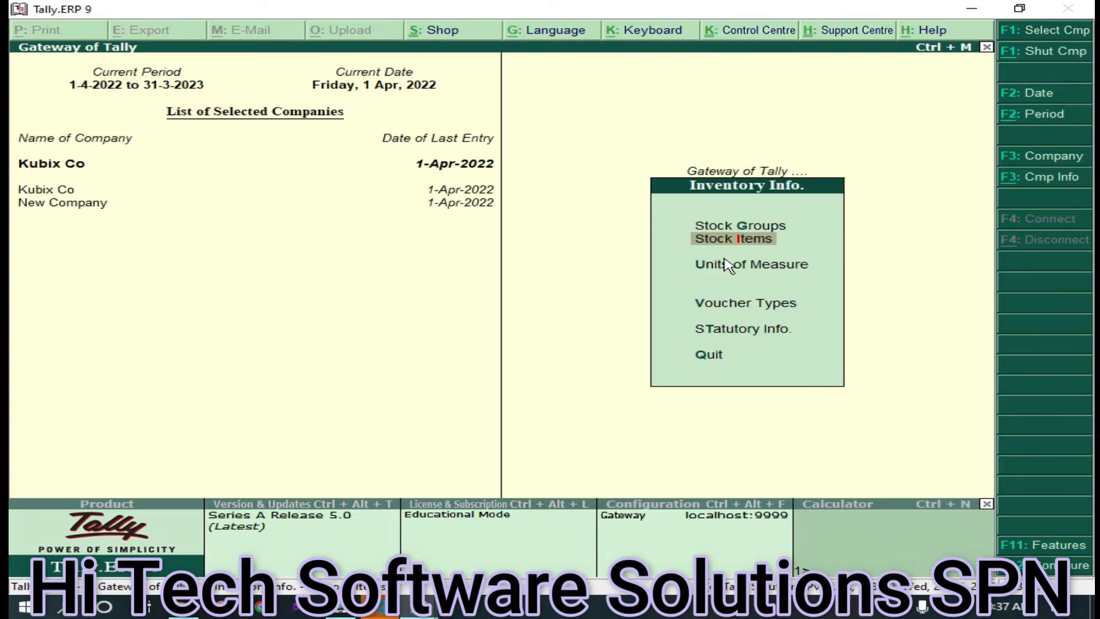
- Create a single stock group named Computers under Primary, save it and return to the inventory master list
left_click(740, 230)
left_click(702, 246)
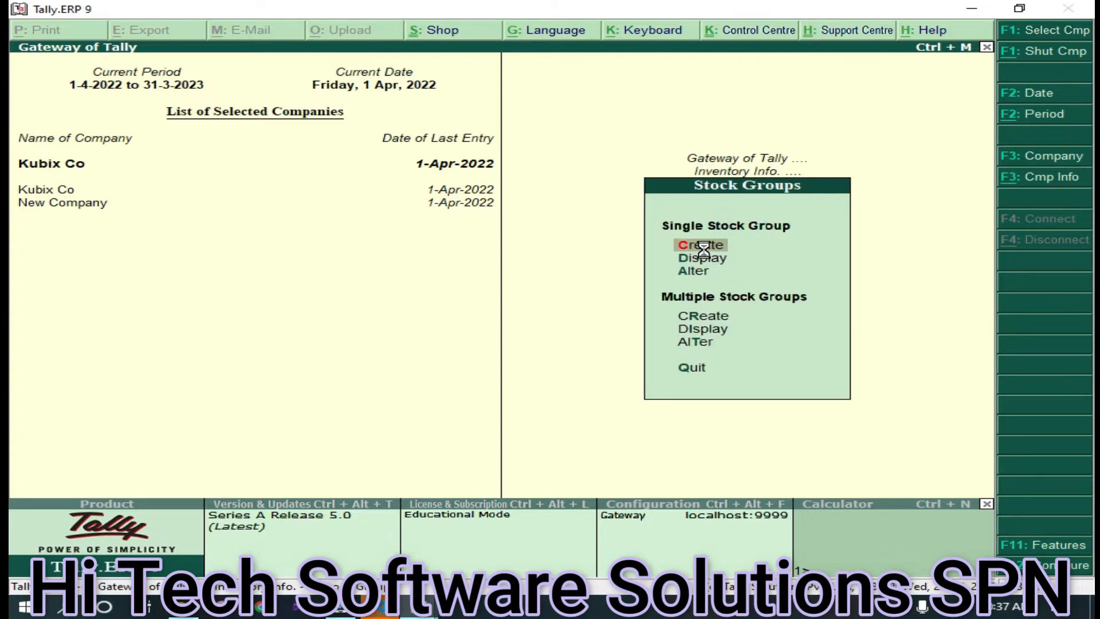
type("Comp")
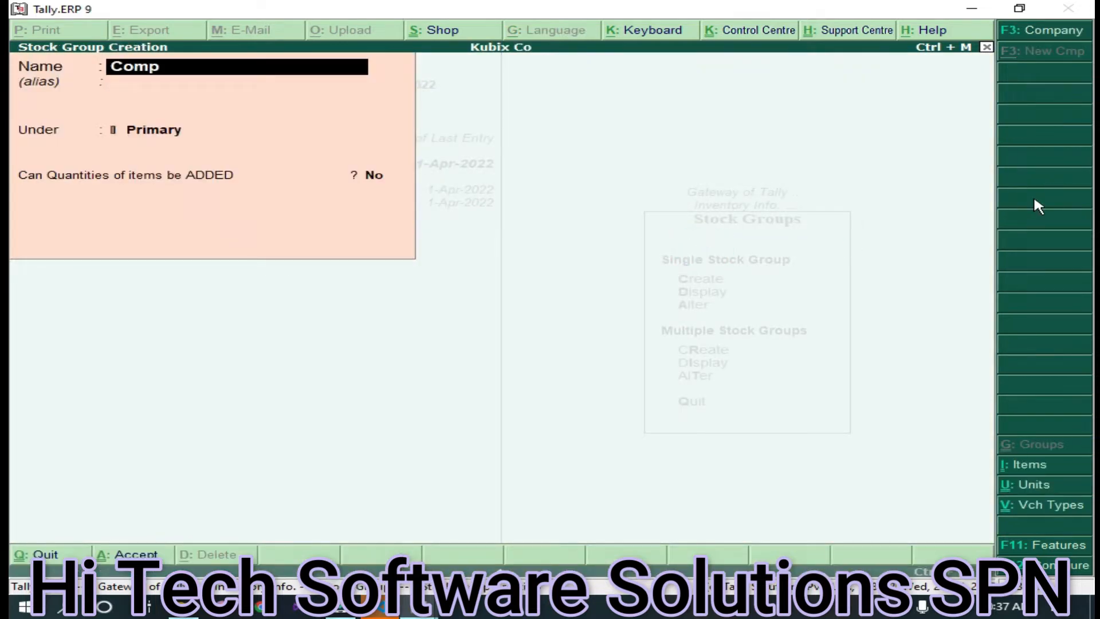
type("uters")
key("Return")
key("Return")
key("Return")
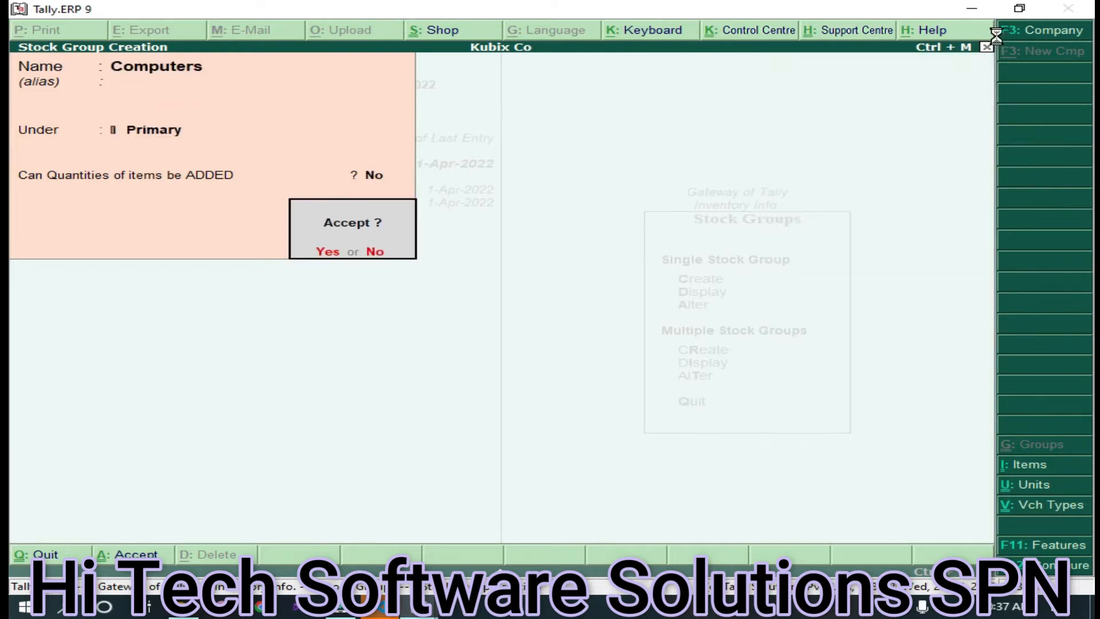
key("Return")
key("Escape")
key("Return")
key("Escape")
- Start creating multiple stock items with Computers as their parent stock group
left_click(755, 241)
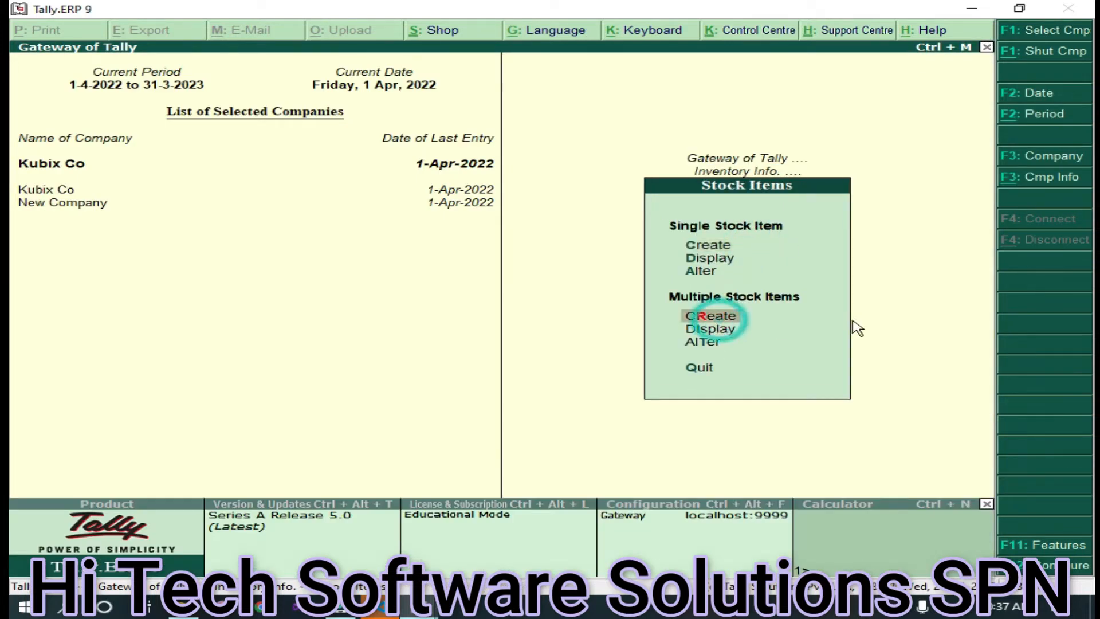
key("Return")
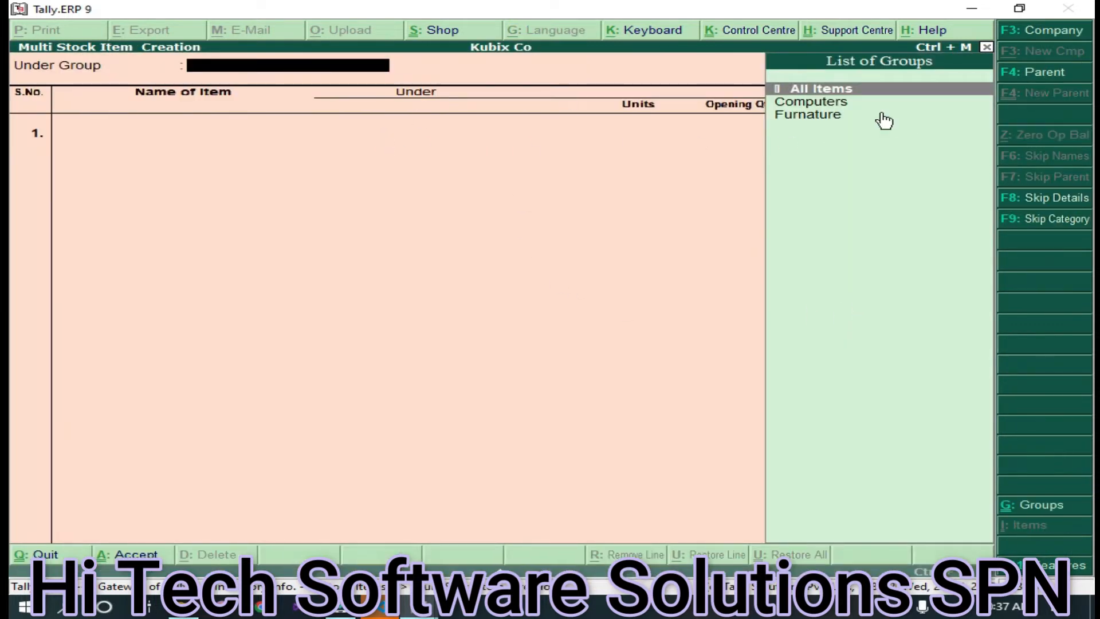
key("Down")
key("Return")
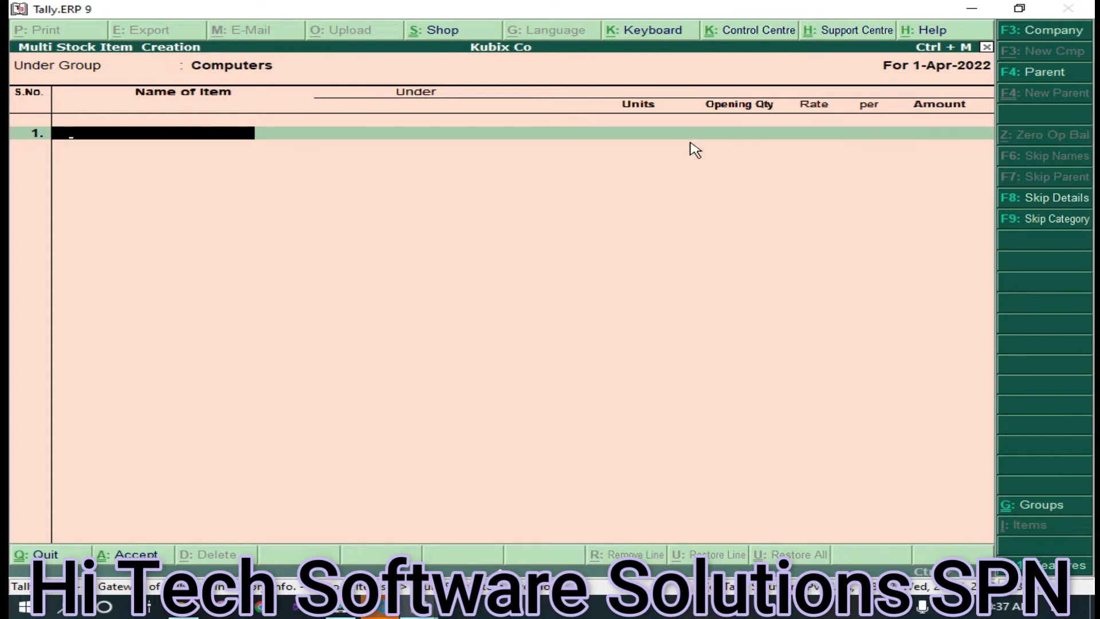
key("BackSpace")
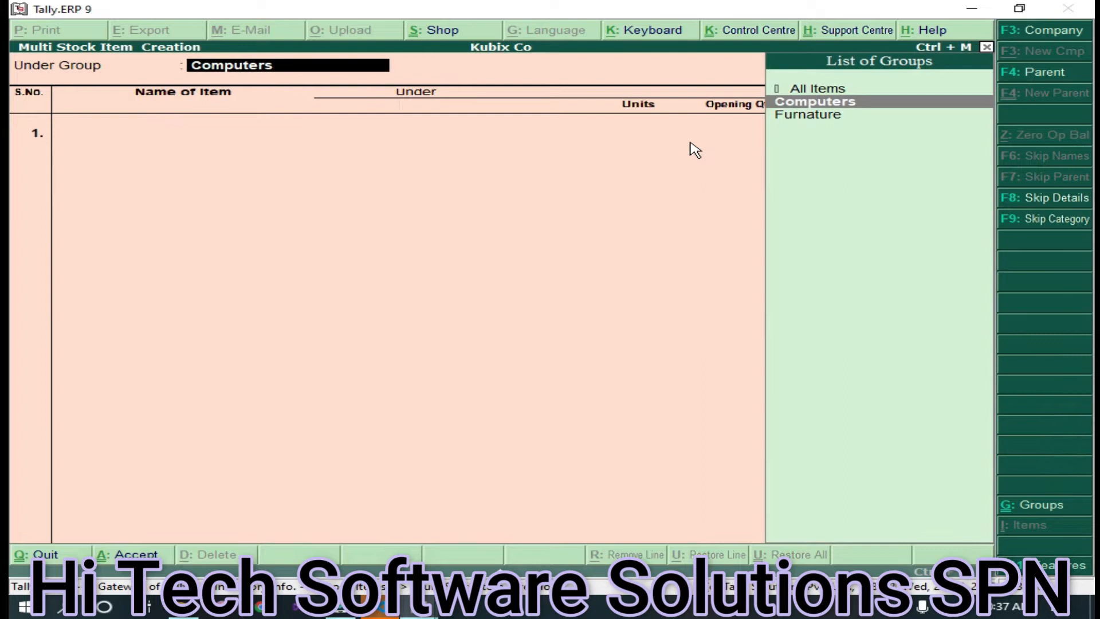
key("Return")
- Add the stock item Keyboard with pcs as its unit and leave the opening quantity blank
type("Ke")
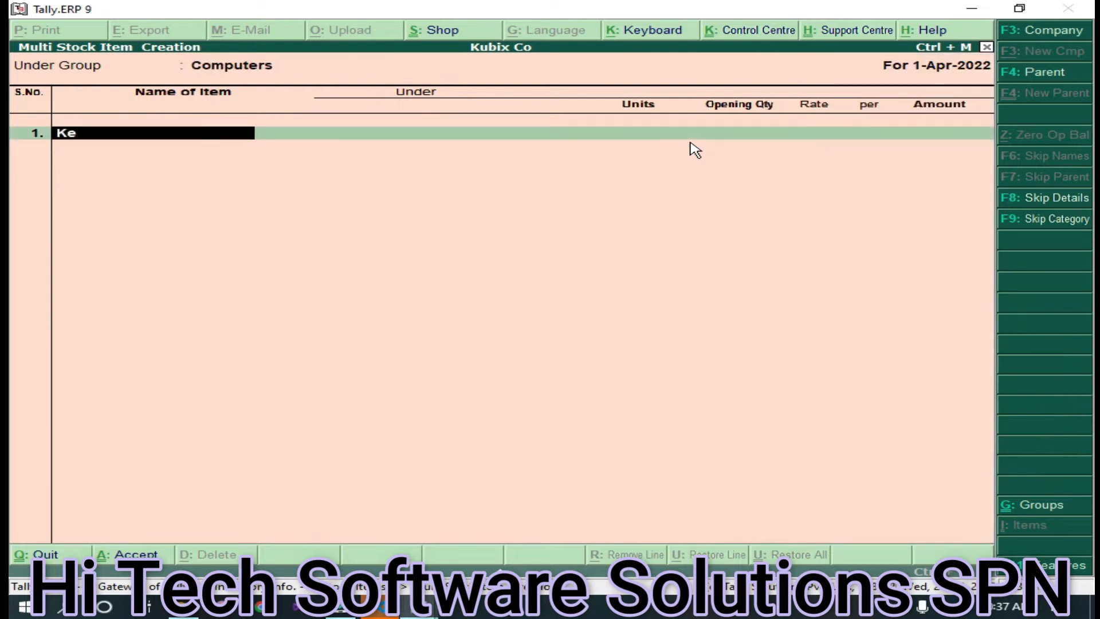
type("yboard")
key("Return")
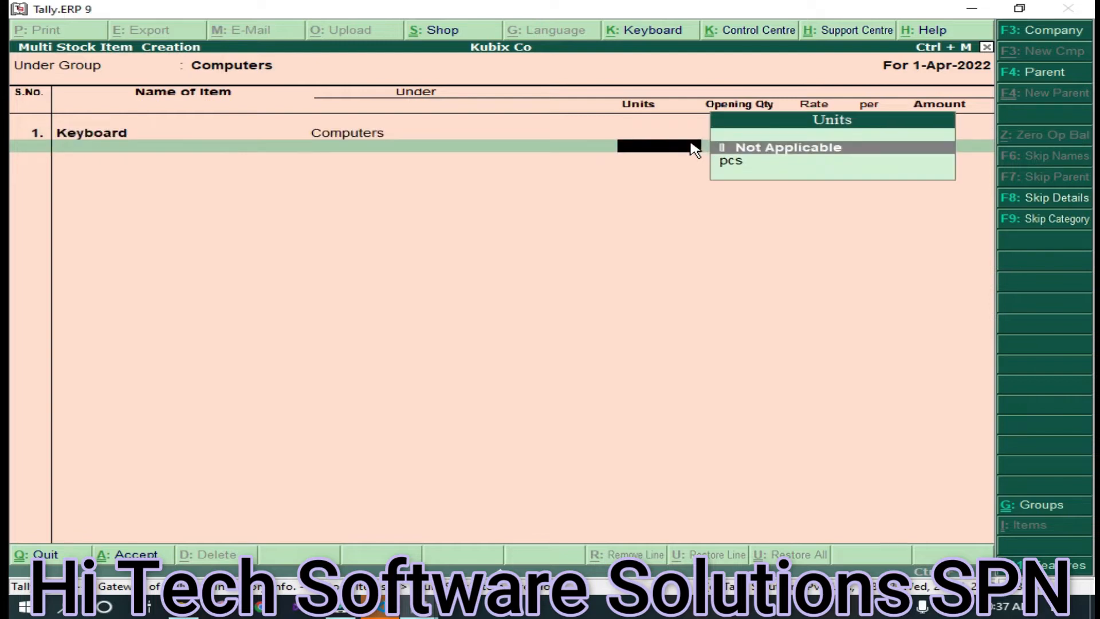
key("Down")
key("Return")
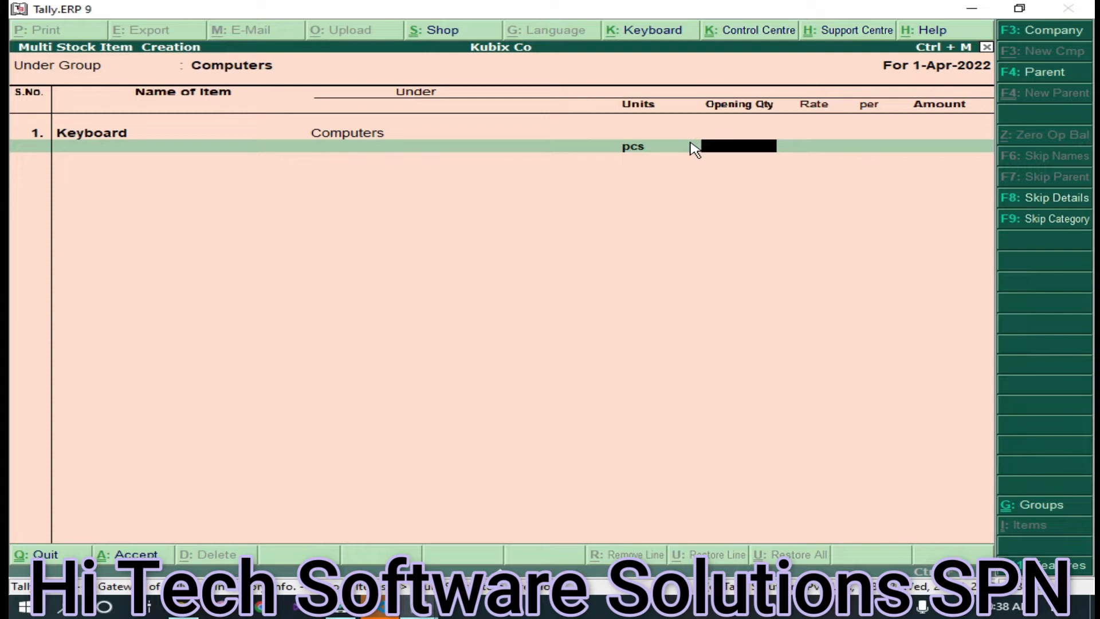
key("Return")
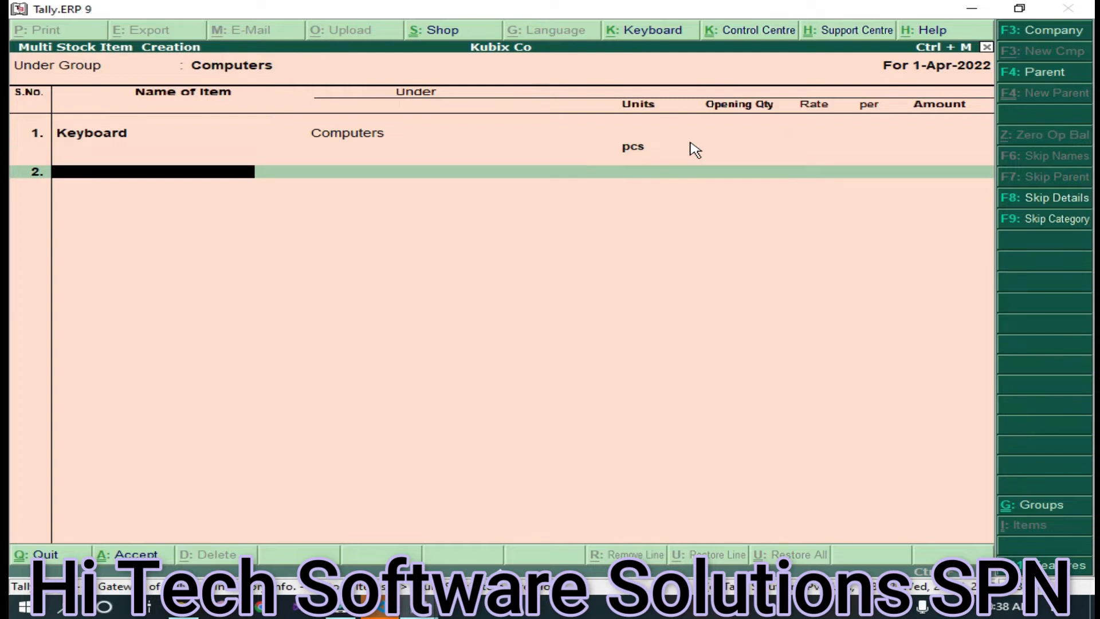
- Add the second stock item Mice with pcs as its unit and no opening quantity
type("Mice")
key("Return")
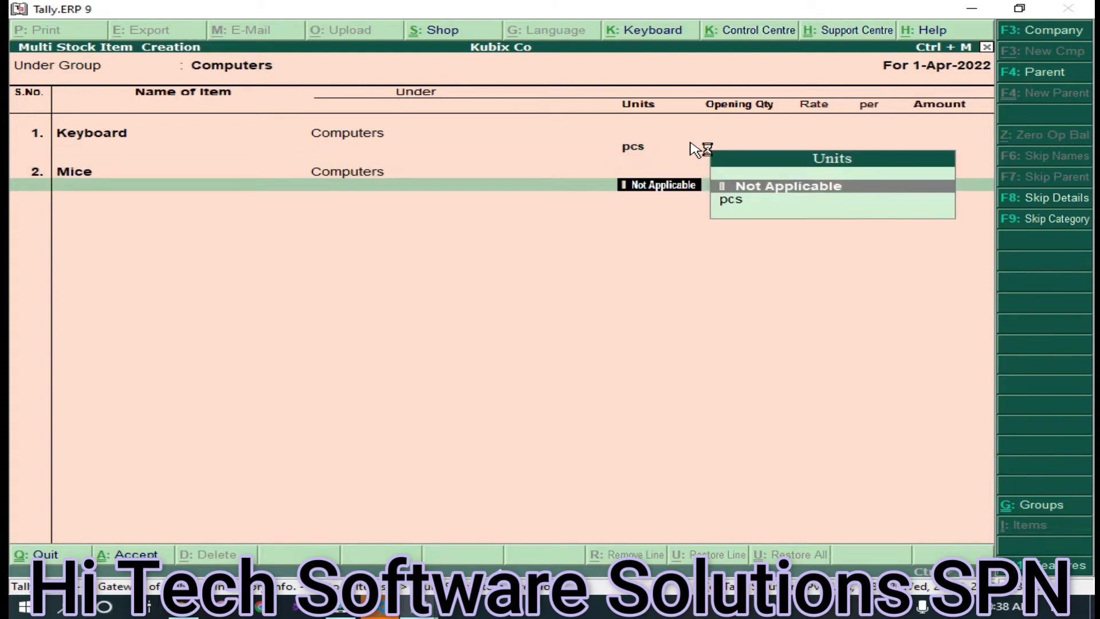
key("Return")
key("Return")
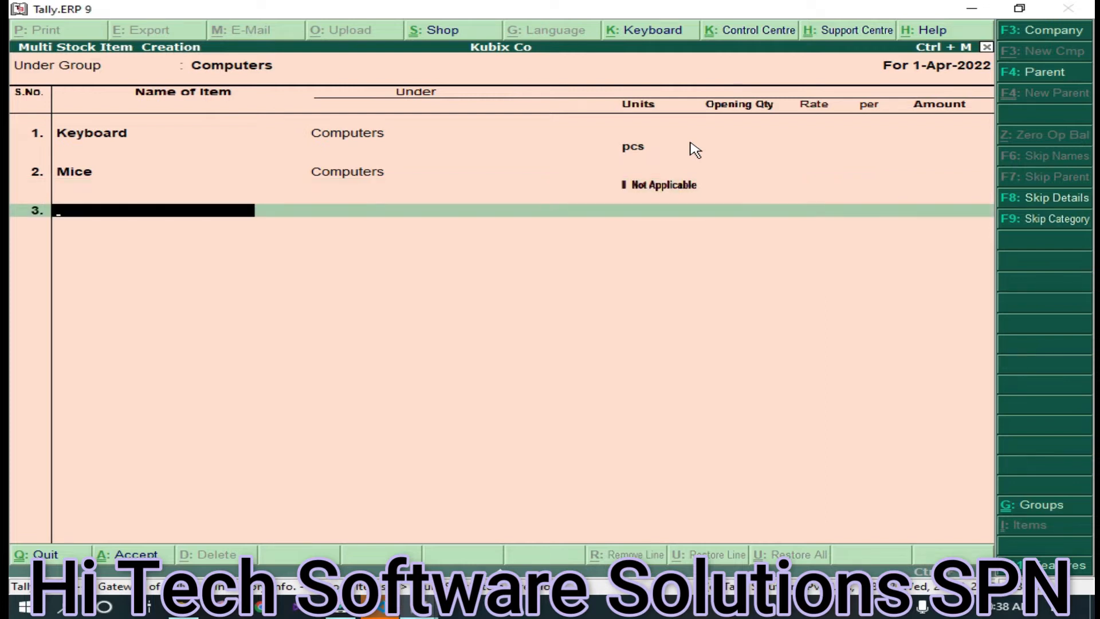
key("BackSpace")
key("BackSpace")
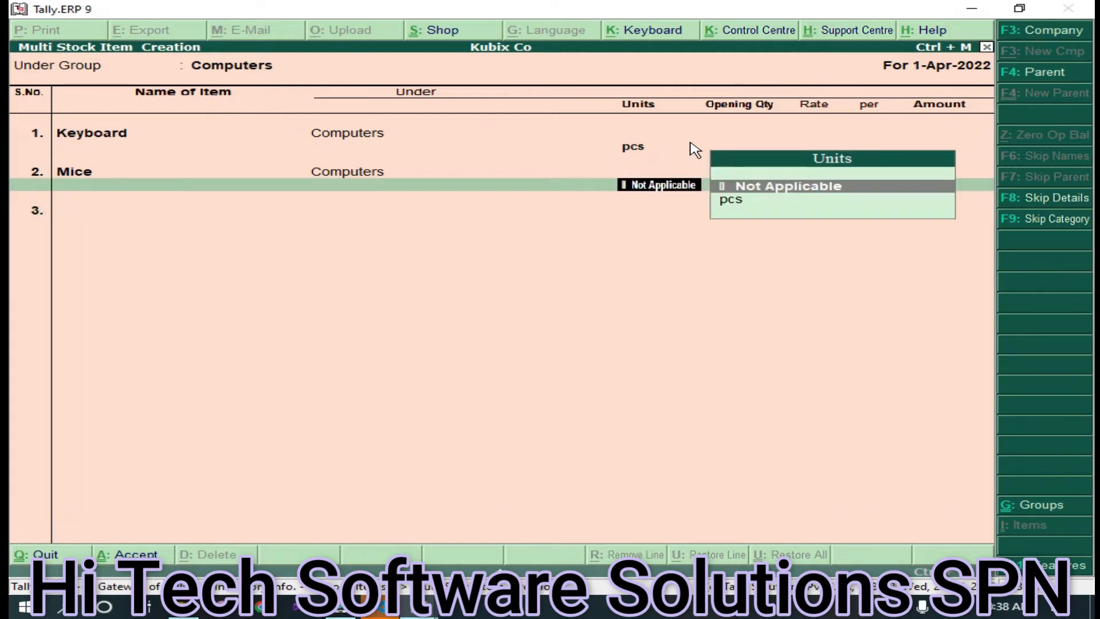
key("Down")
key("Return")
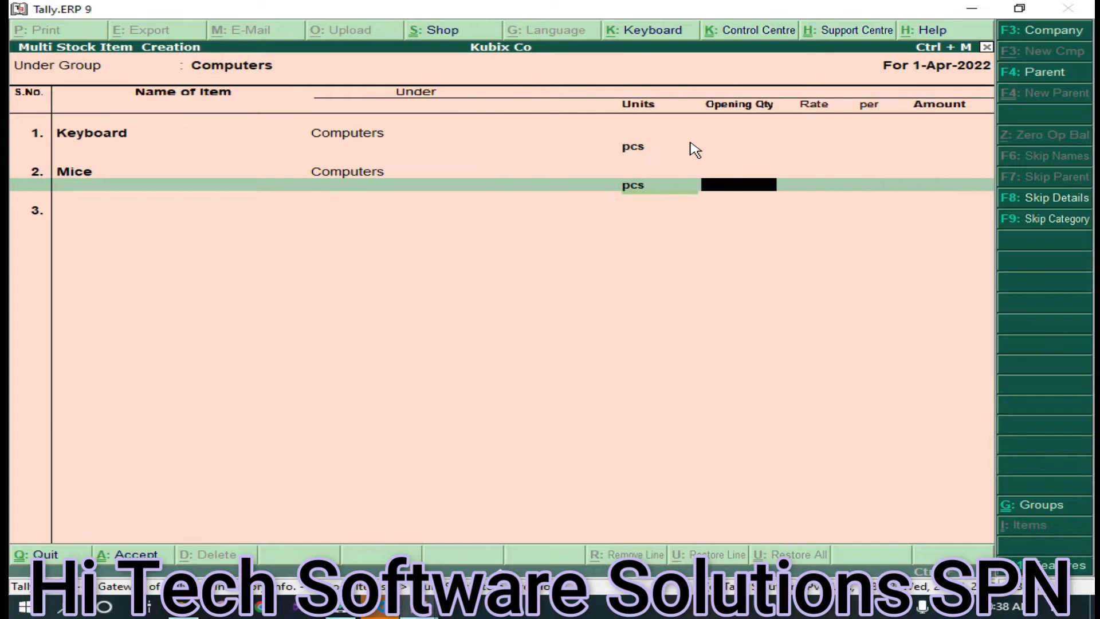
key("Return")
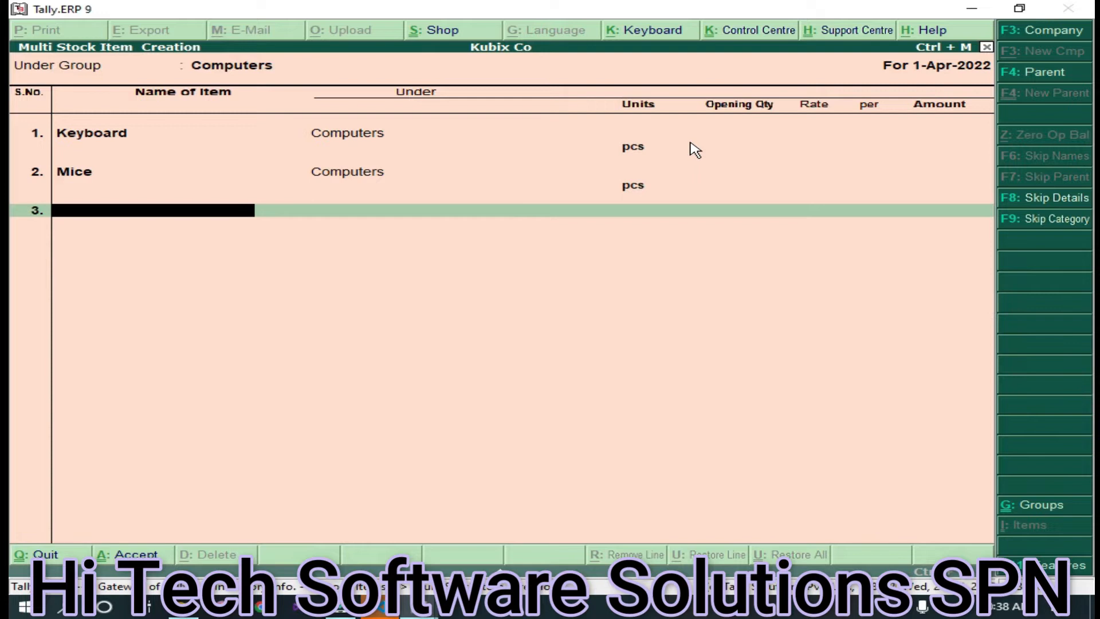
- Add the third stock item HDD'd with pcs as its unit and no opening quantity
type("HDD'd")
key("Return")
key("Return")
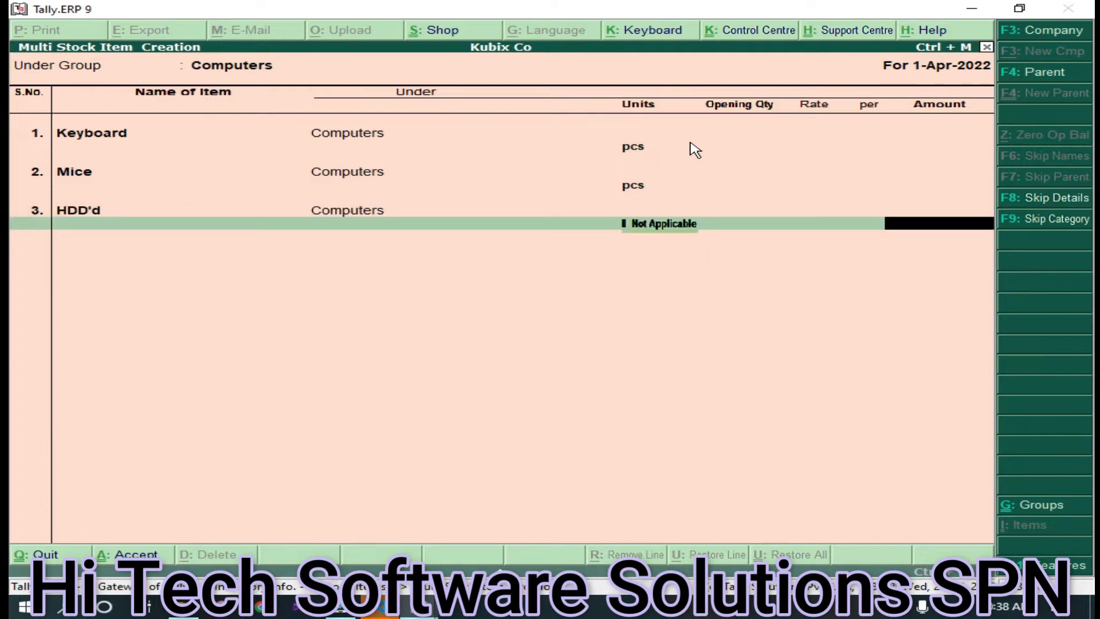
key("BackSpace")
key("Down")
key("Return")
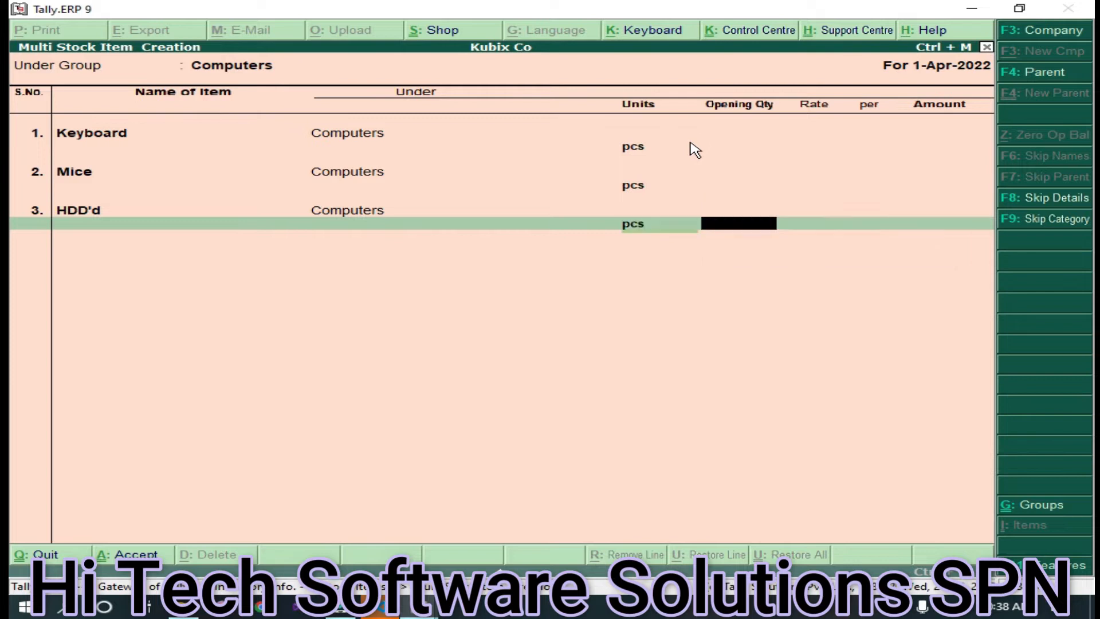
key("Return")
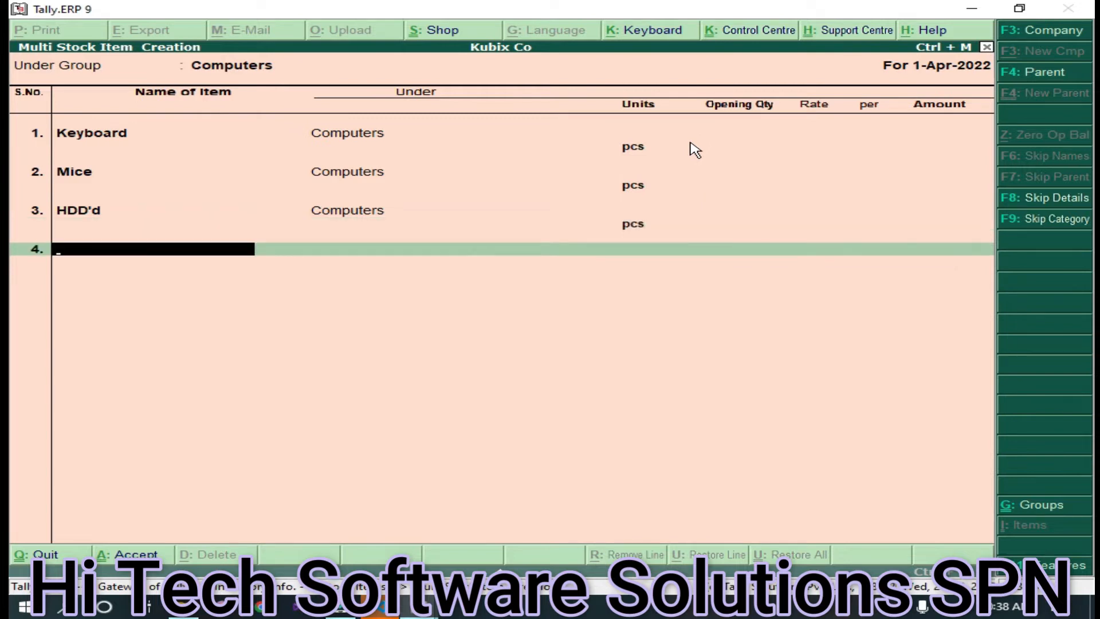
- Add the fourth stock item Ram with pcs as its unit and no opening quantity
type("Ram")
key("Return")
key("Return")
key("Down")
key("Return")
key("Return")
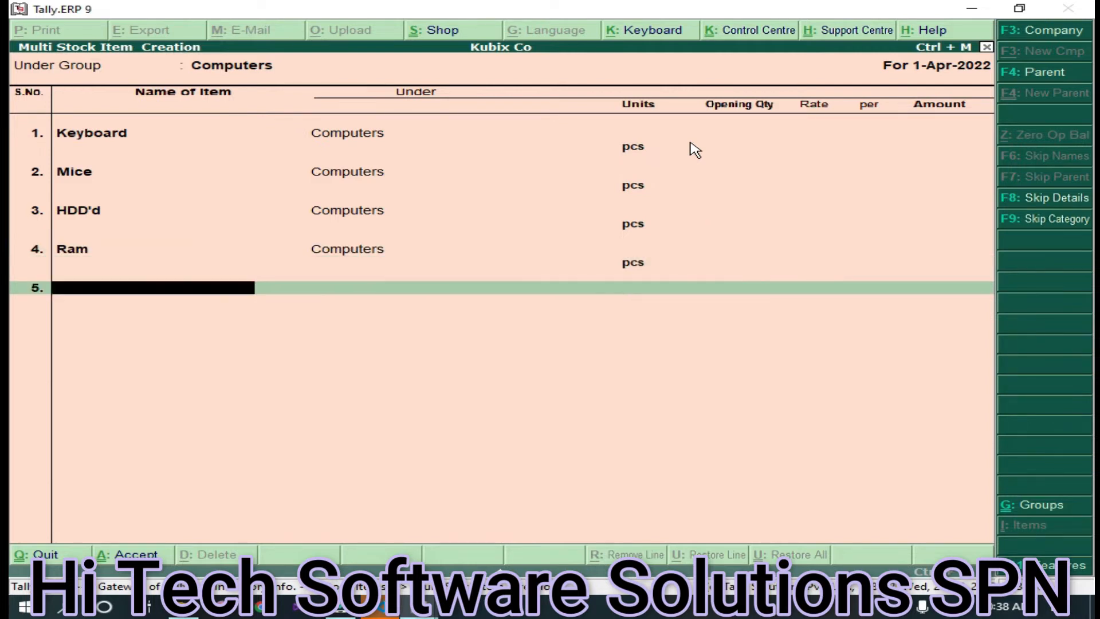
- Add the fifth stock item SSD with pcs as its unit and save the whole list of new stock items
type("SSD")
key("Return")
key("Down")
key("Return")
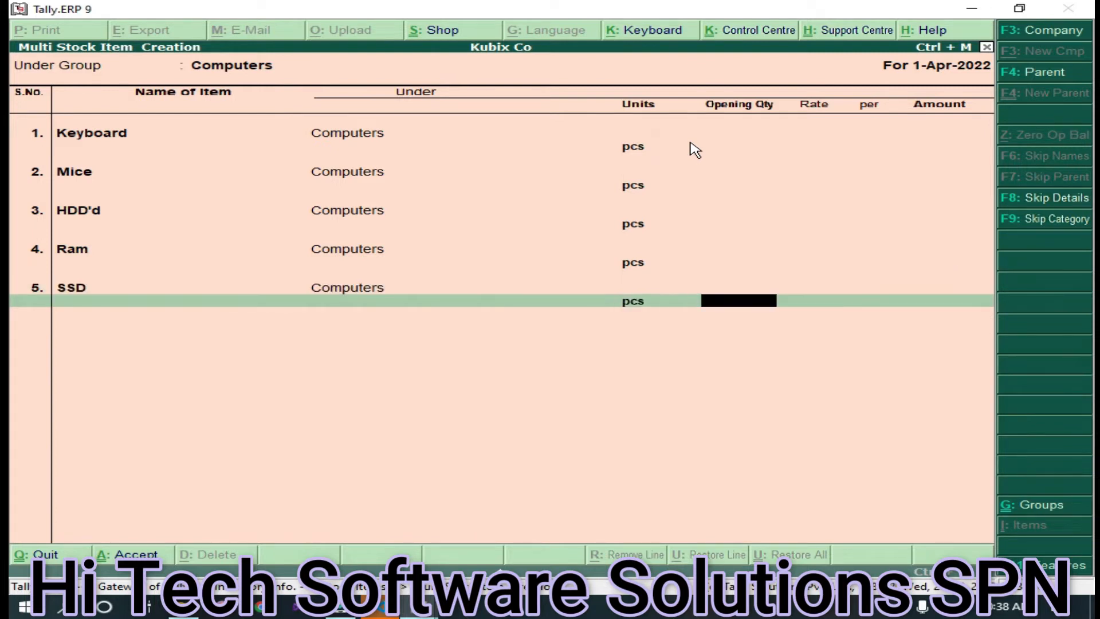
key("Return")
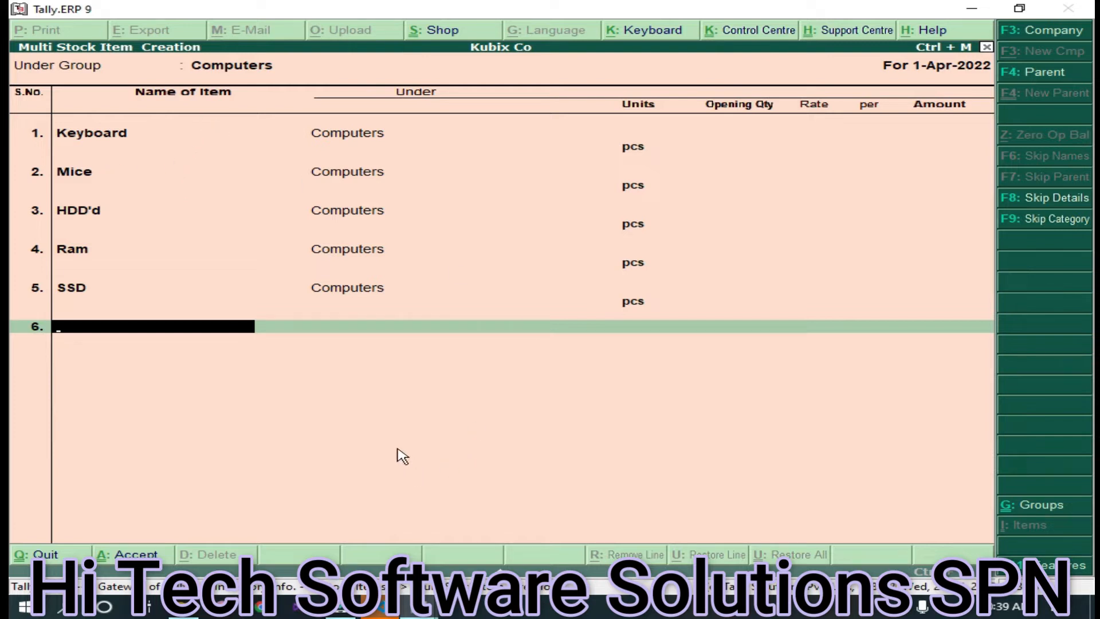
key("ctrl+a")
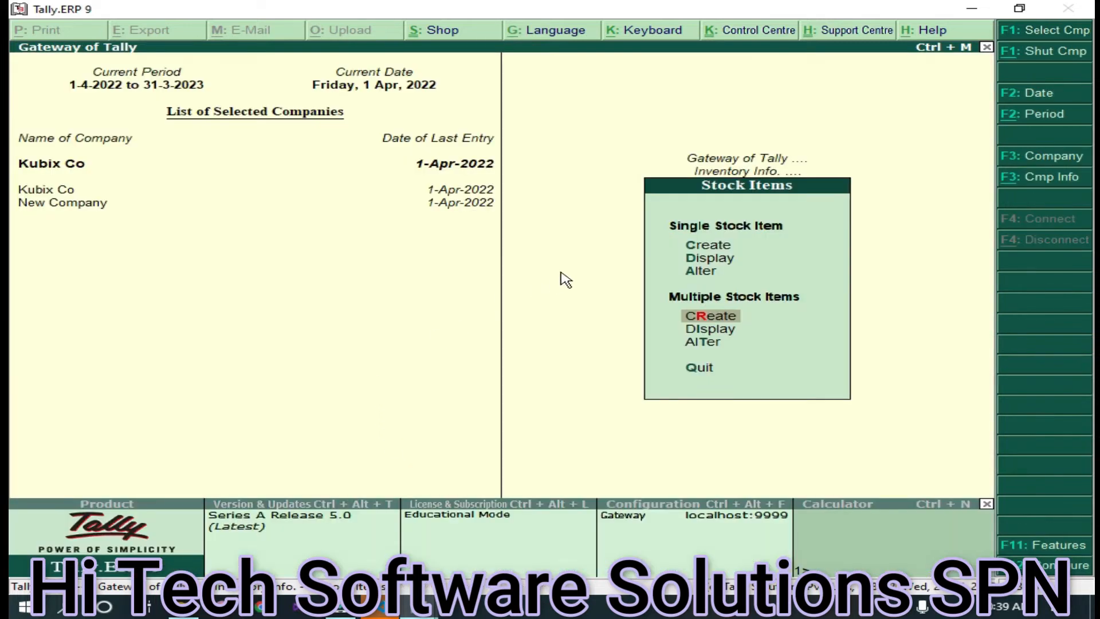
- Display the stock items in the Computers group to check their parent group and units, and return to the main Gateway of Tally
left_click(687, 330)
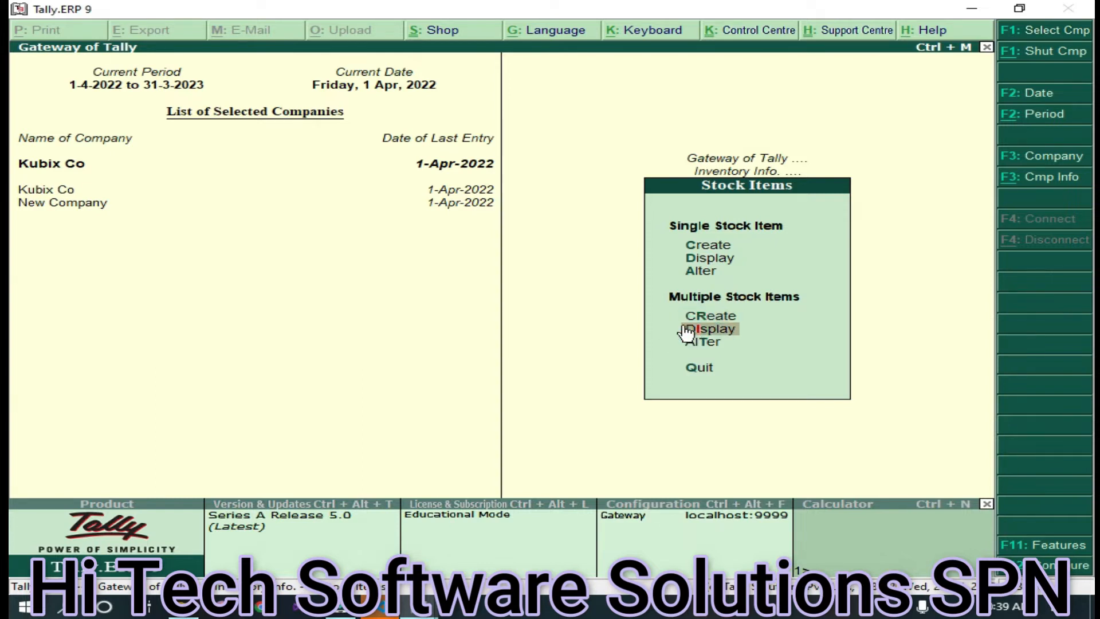
left_click(684, 327)
left_click(445, 153)
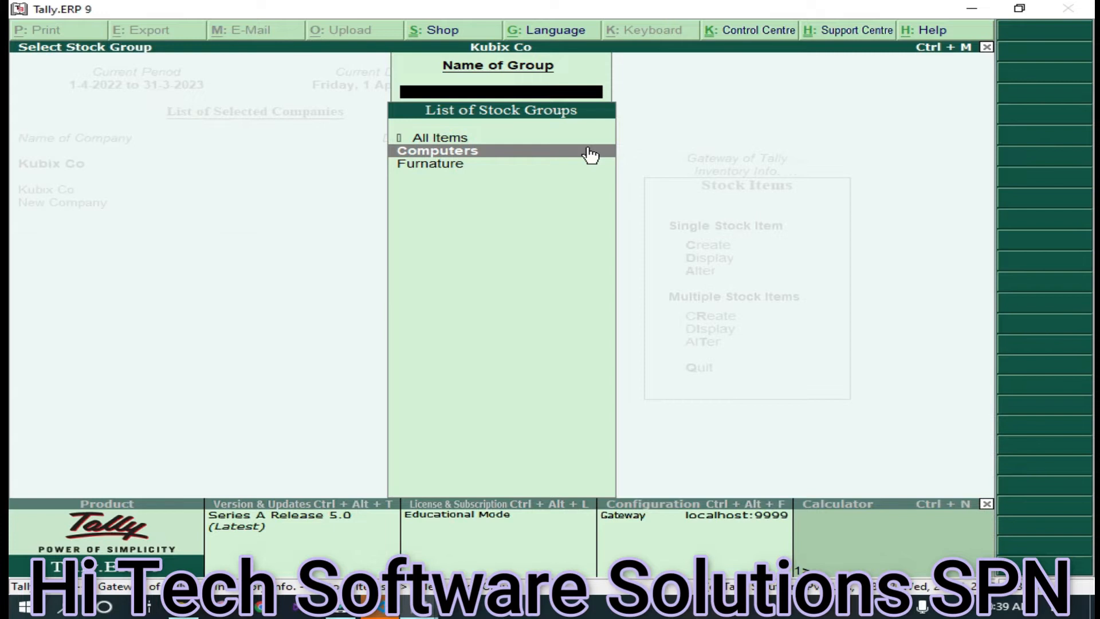
left_click(590, 152)
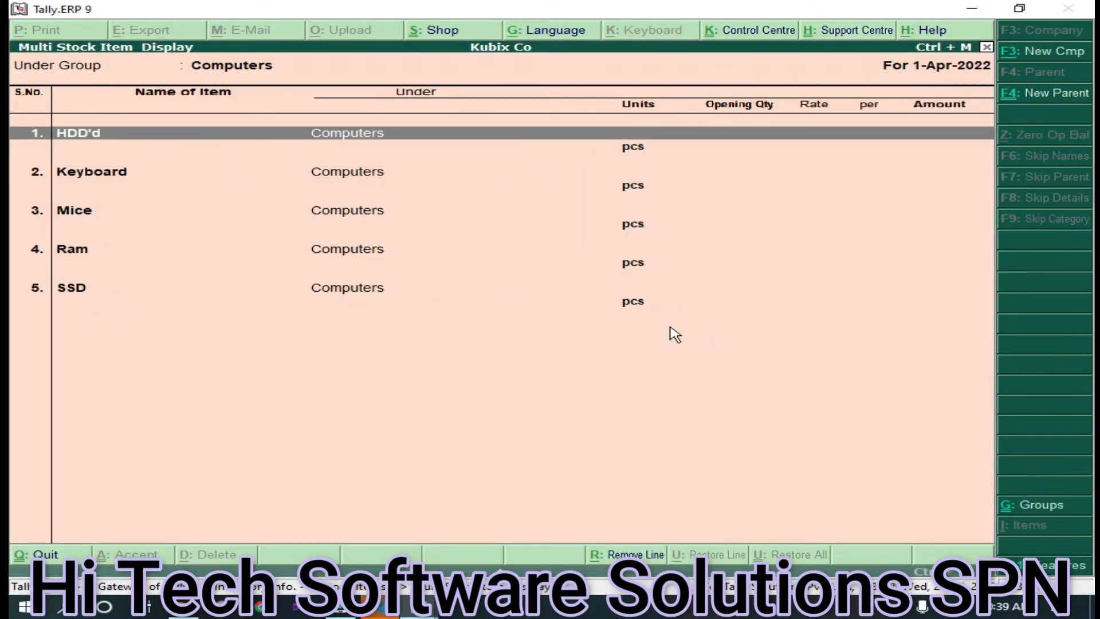
left_click(100, 146)
key("Escape")
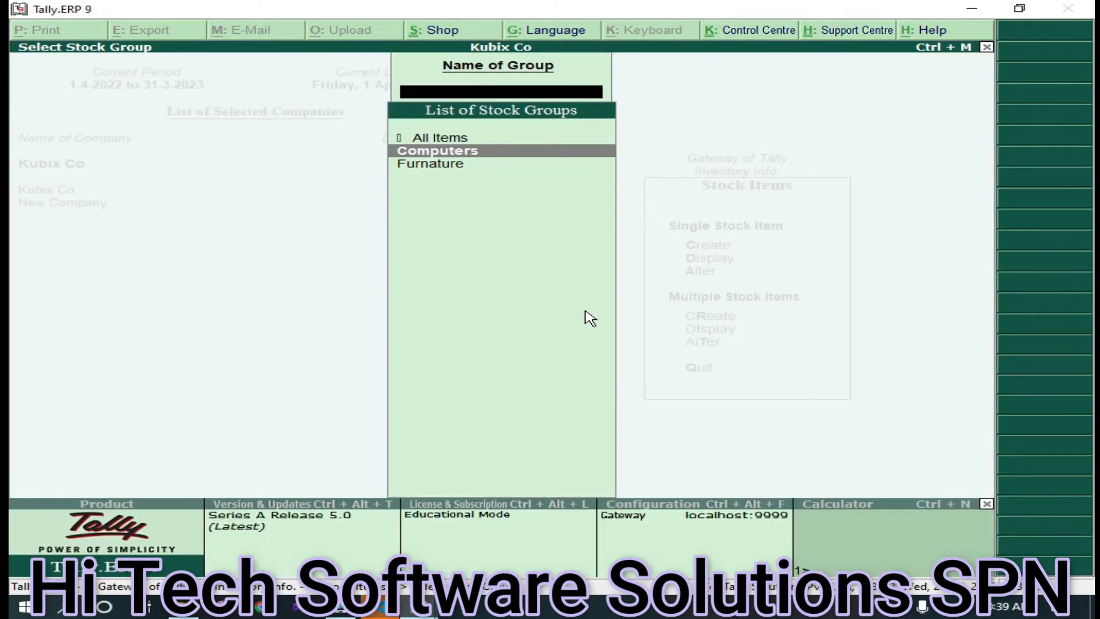
key("Escape")
key("Escape")
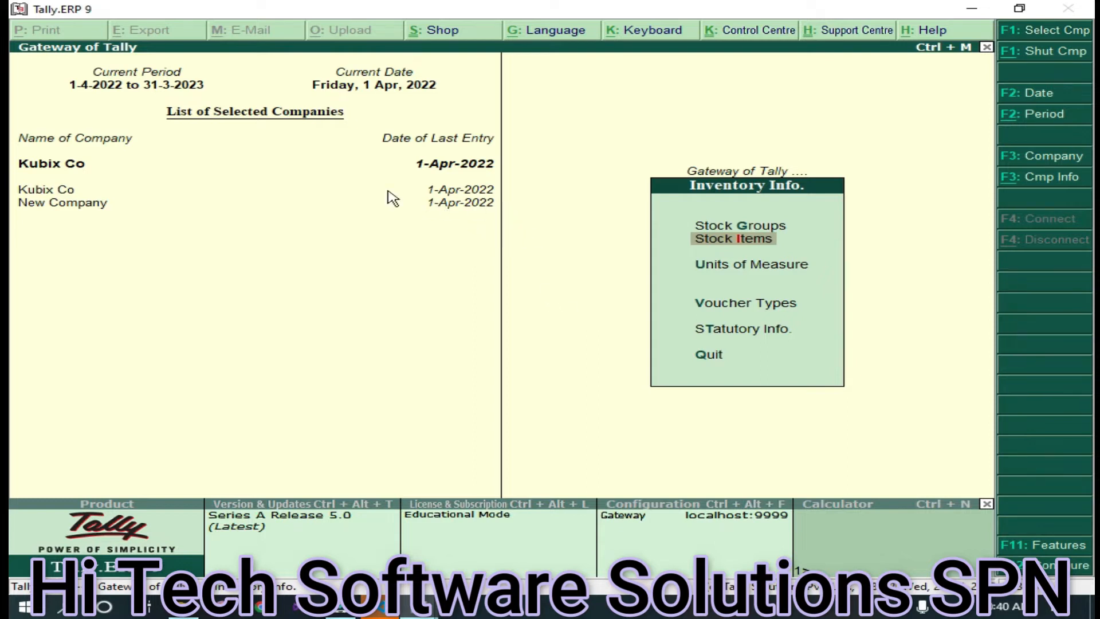
key("Escape")
key("Escape")
key("Escape")
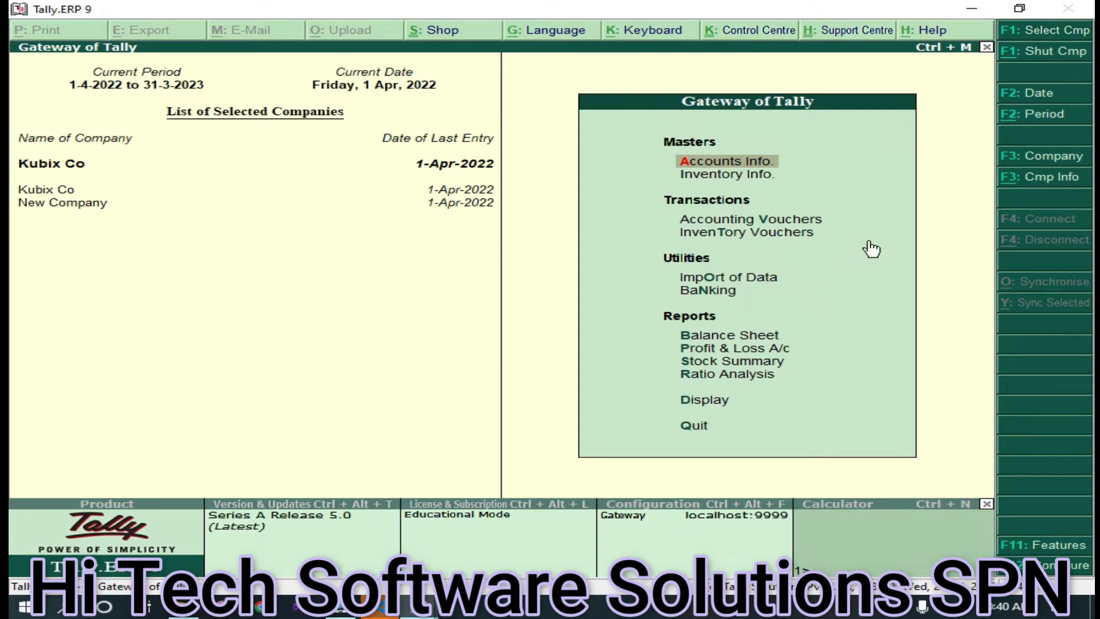
- Start a new single ledger named Shopian Computers with no alias
key("Return")
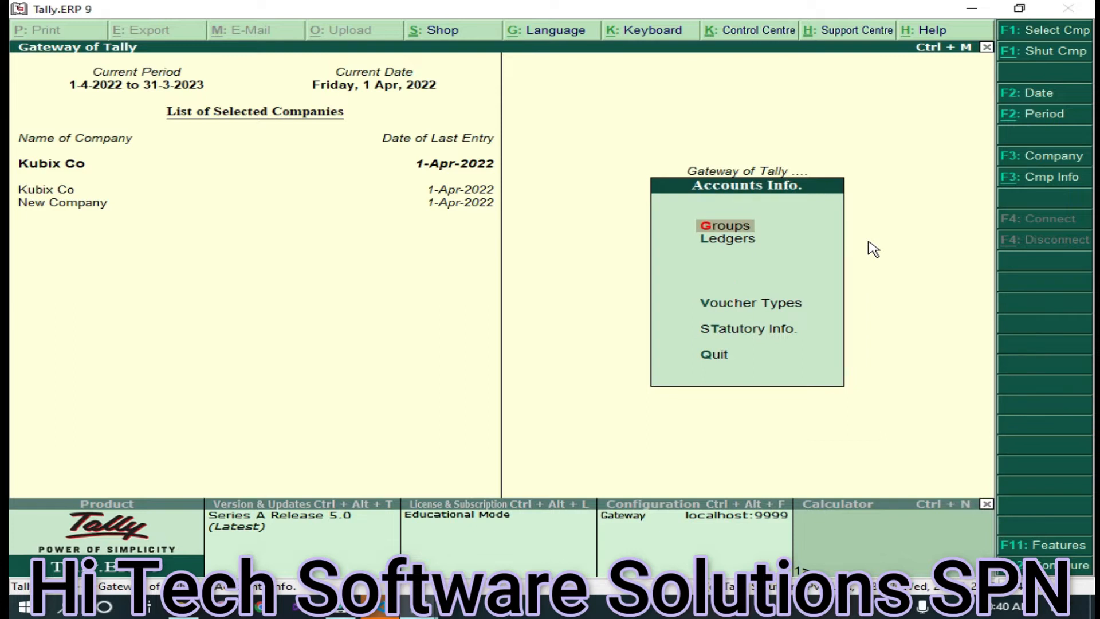
key("Down")
key("Return")
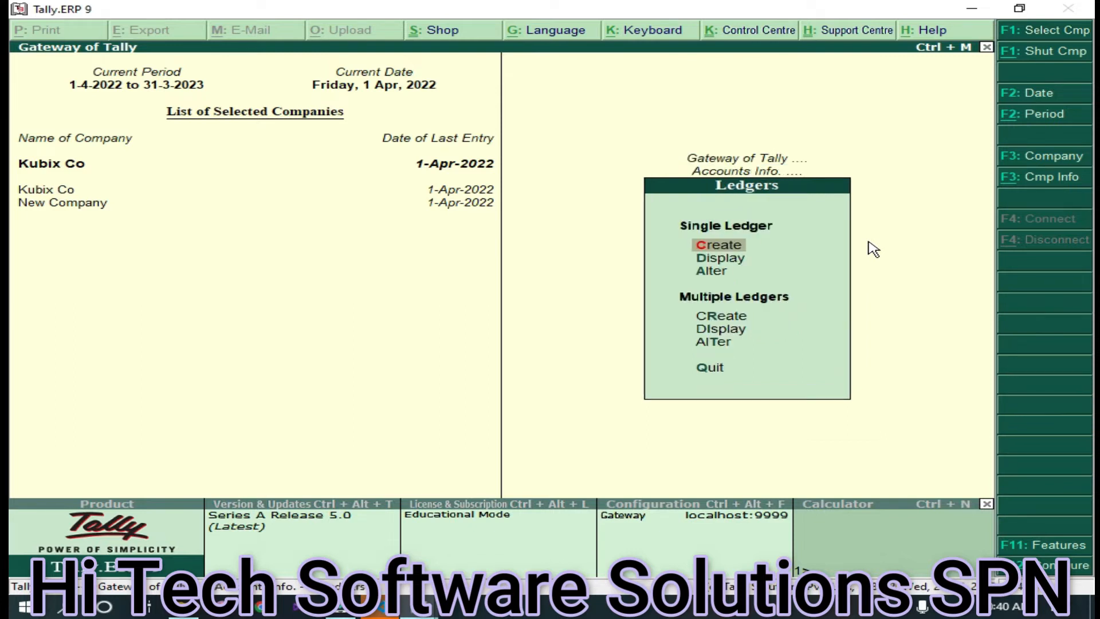
key("Return")
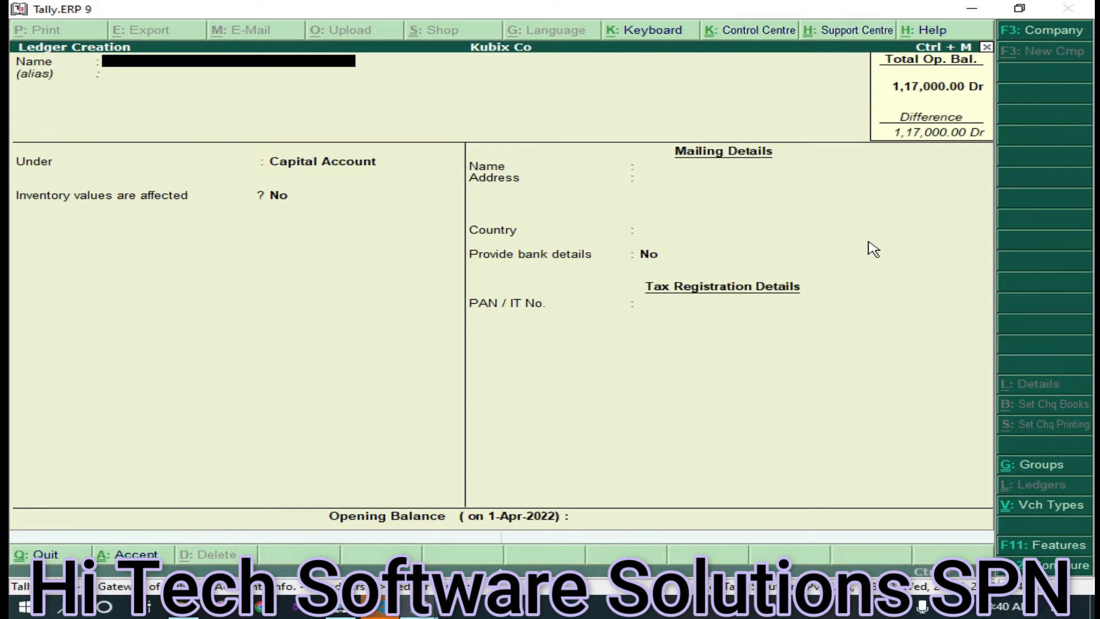
type("Shopian Computers")
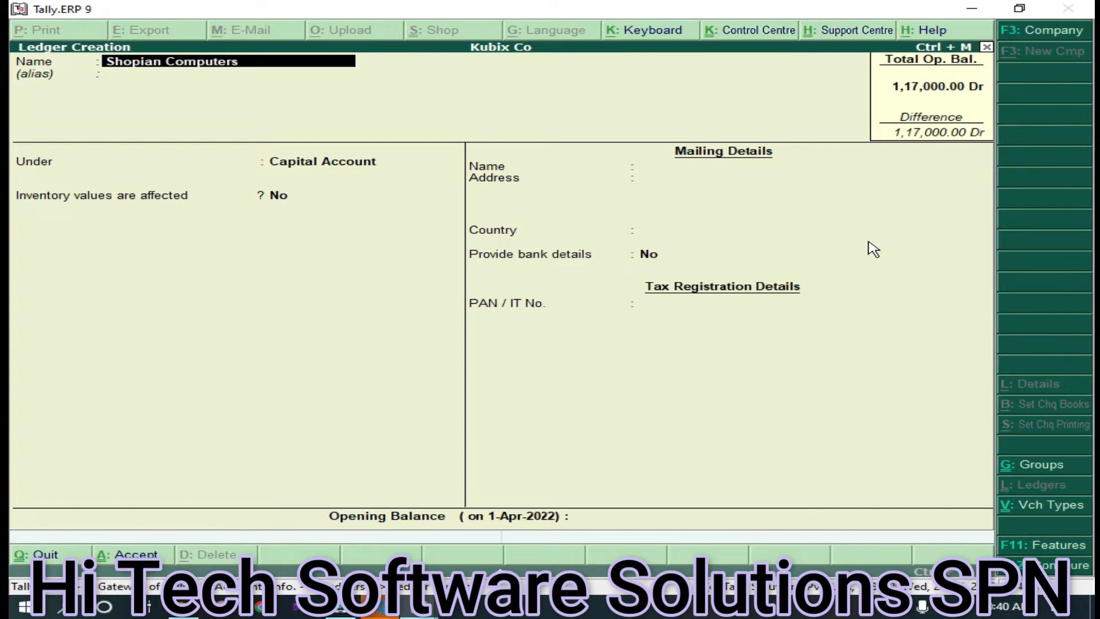
key("Return")
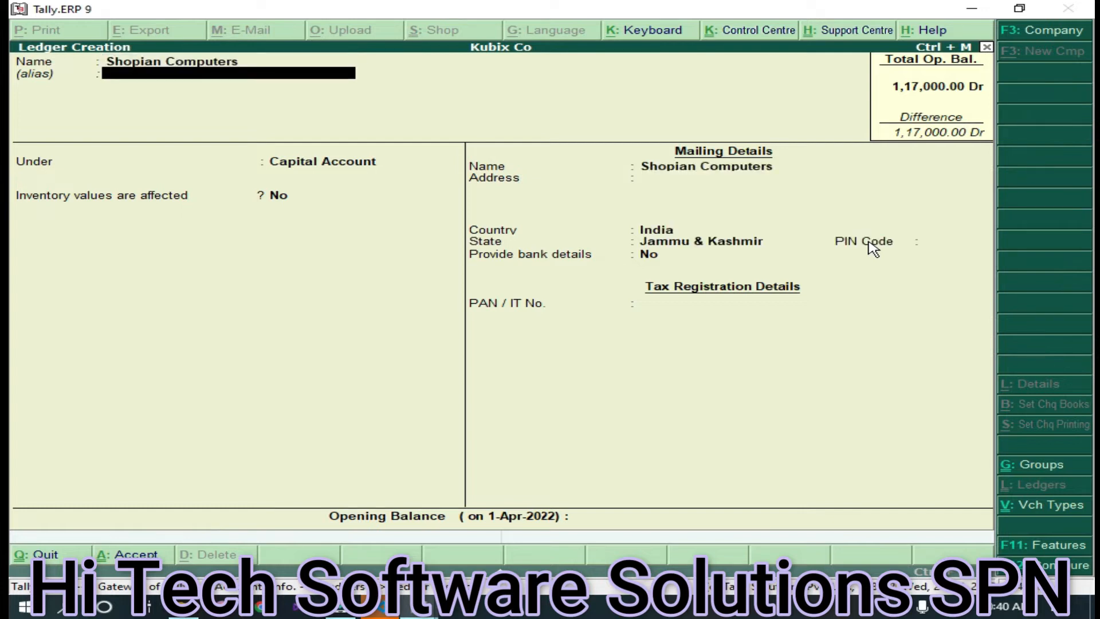
key("Return")
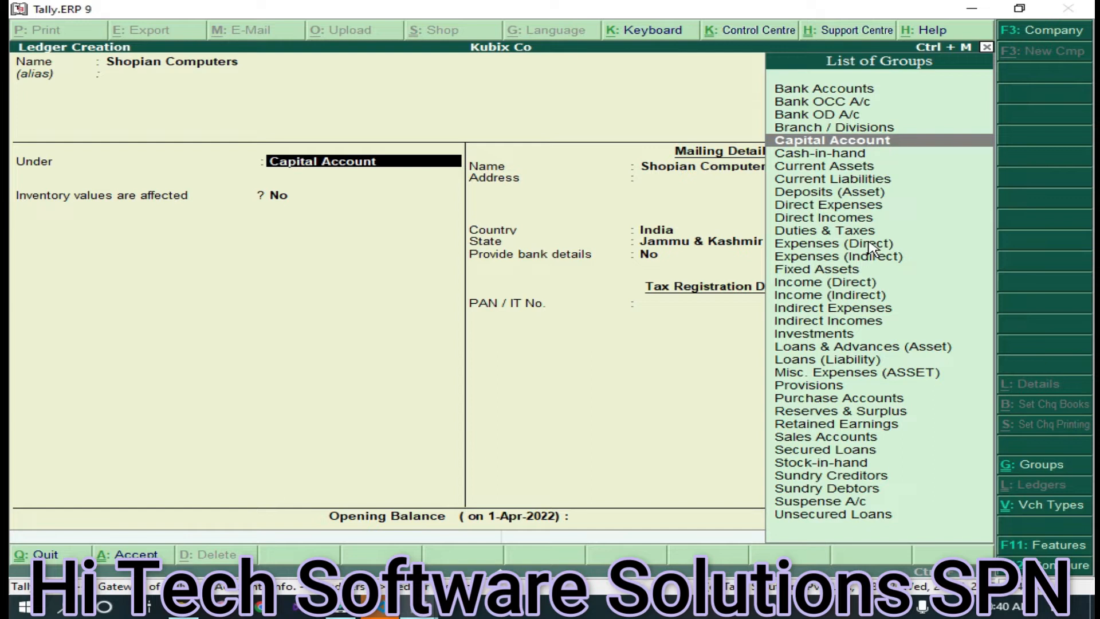
- Place the new ledger under Sundry Creditors with bill-by-bill balances maintained, save it and leave ledger creation
type("Cred")
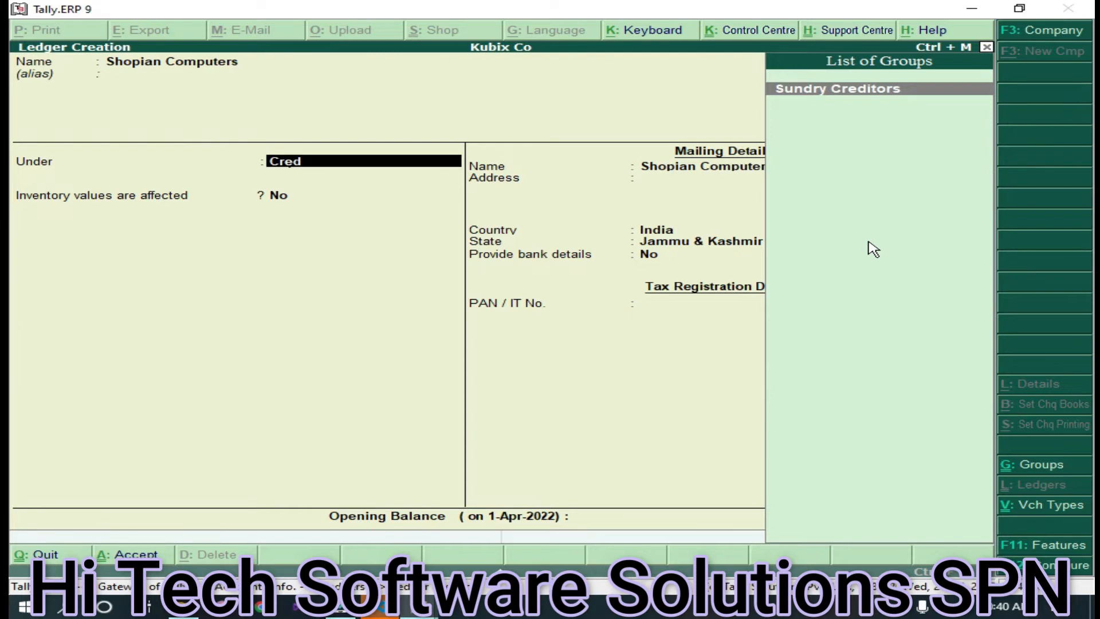
key("Return")
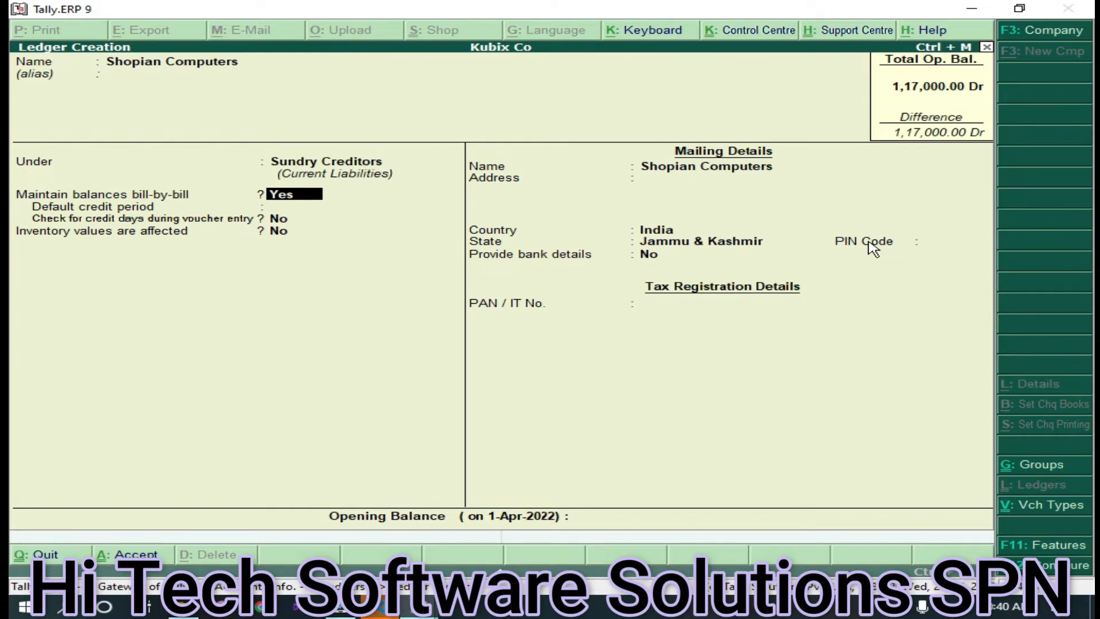
key("Return")
key("Return")
key("Return")
key("Return")
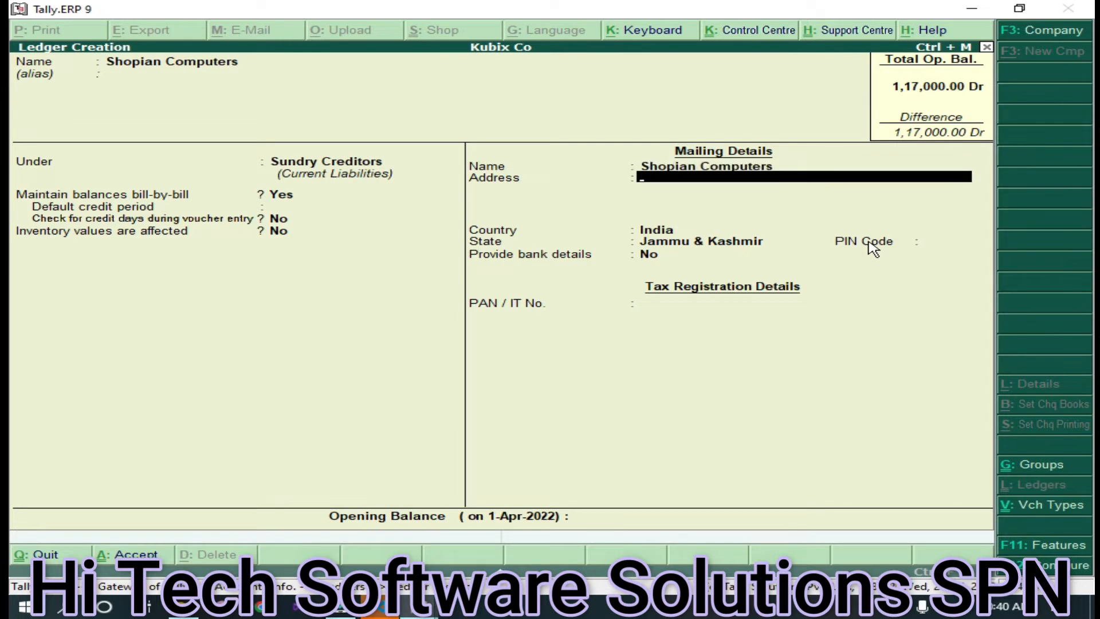
key("ctrl+a")
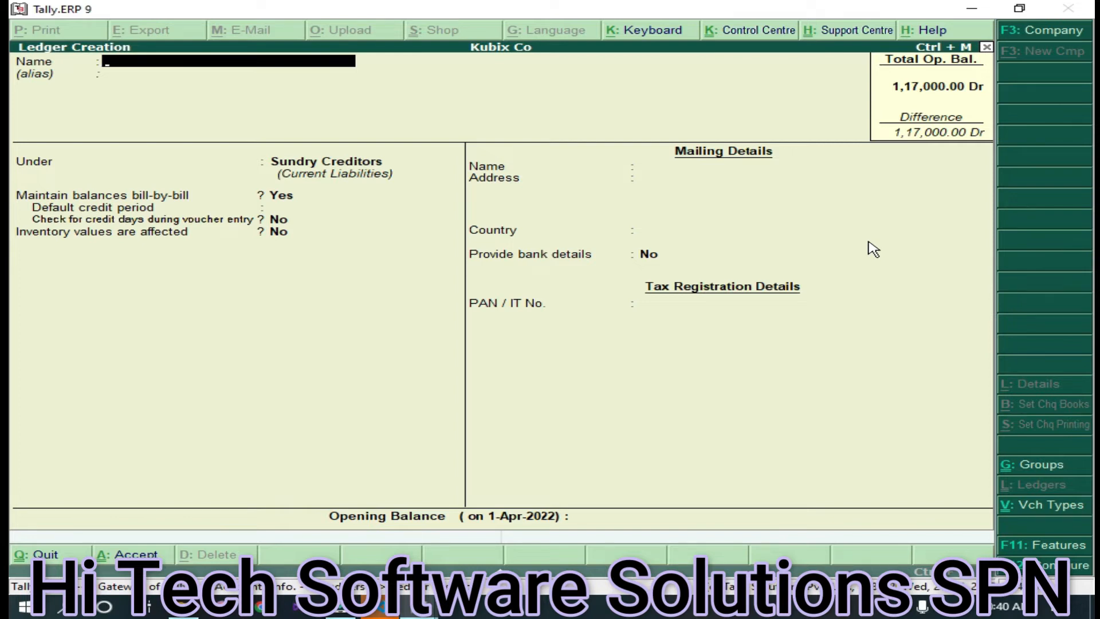
key("Escape")
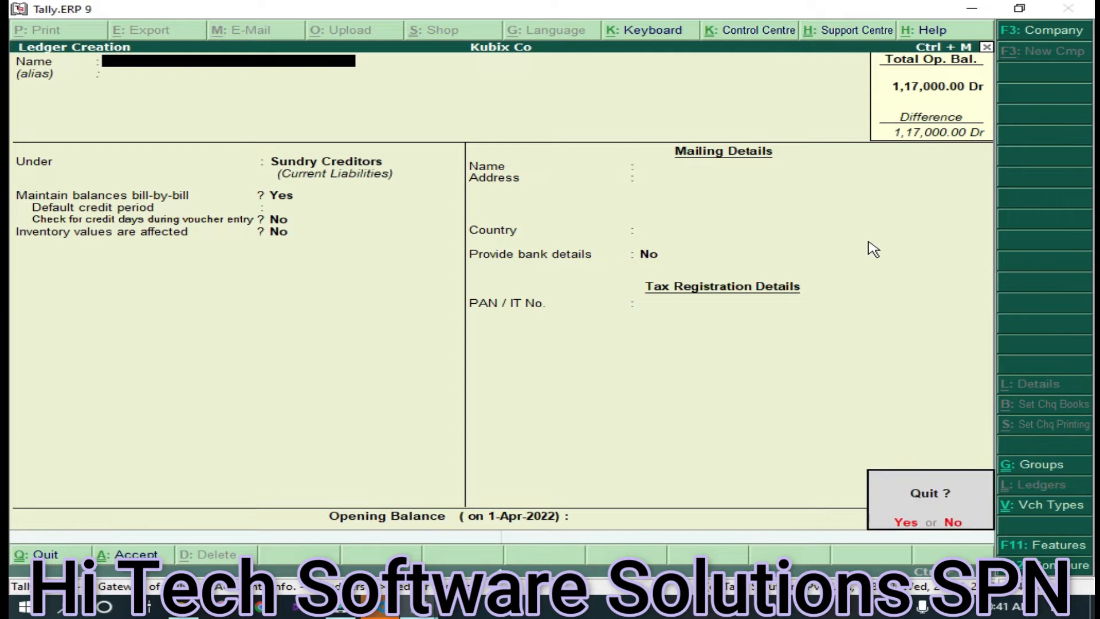
key("y")
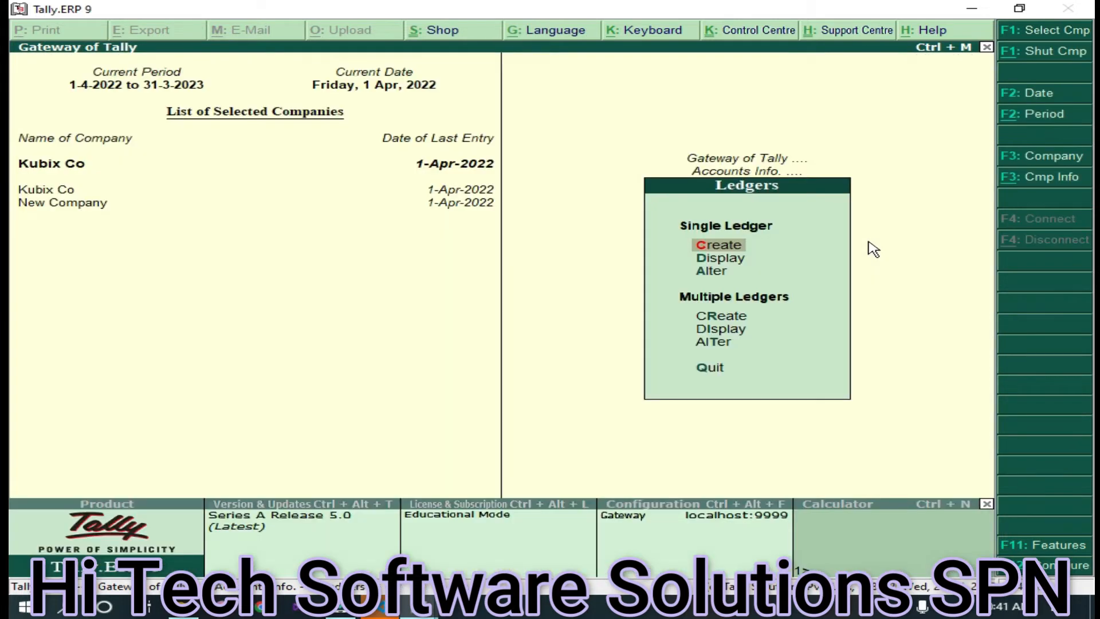
- Display all ledgers of the company to check their names and parent groups, and return to the main Gateway of Tally
left_click(713, 329)
key("Return")
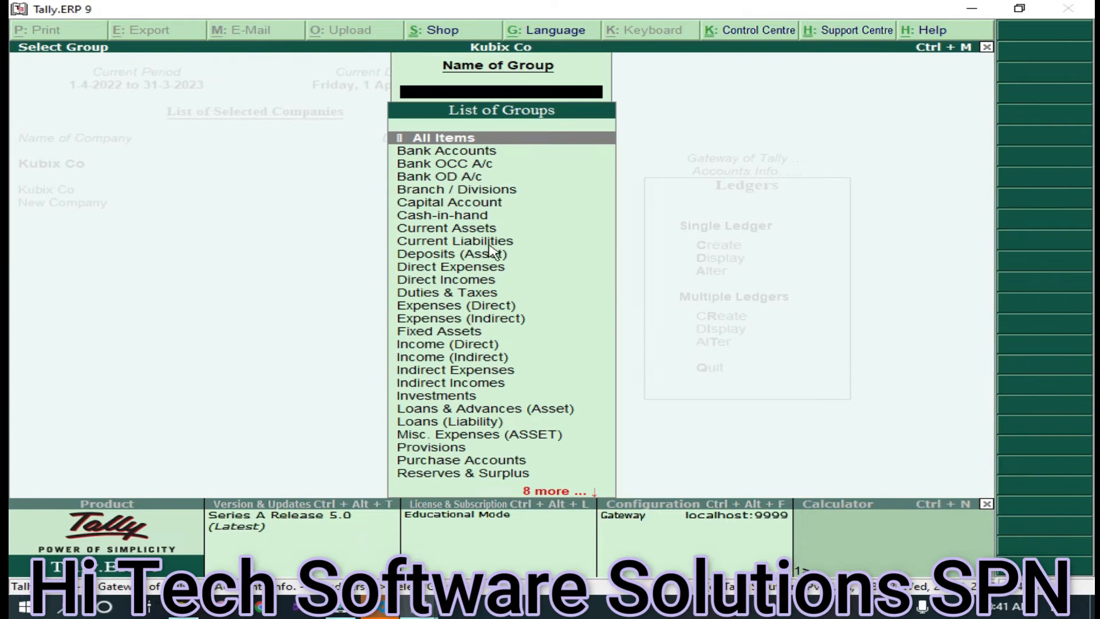
key("Escape")
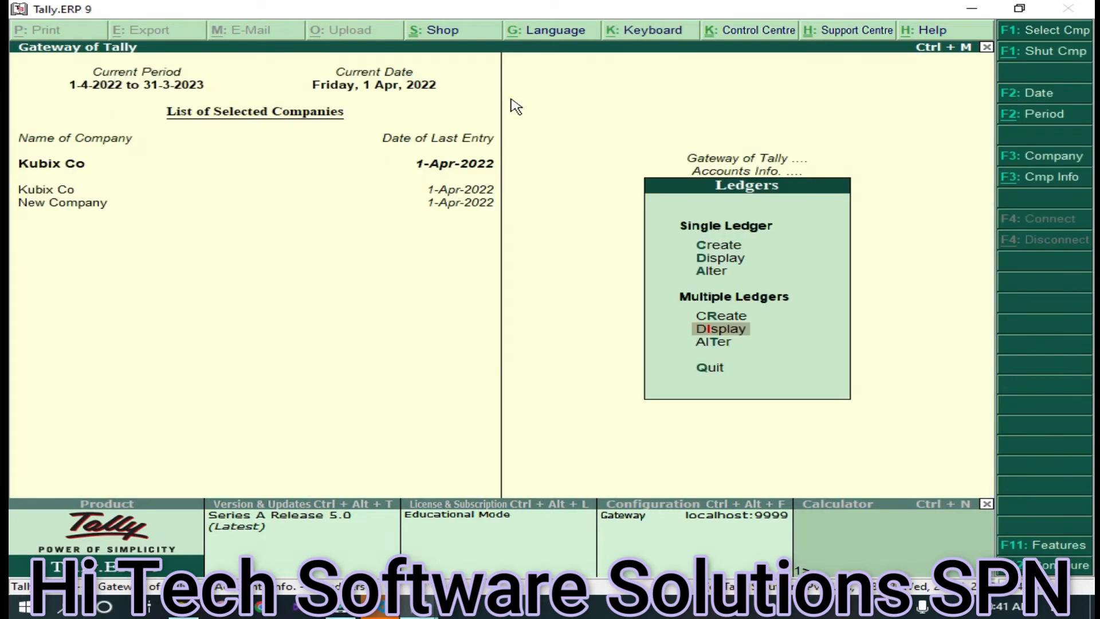
left_click(721, 331)
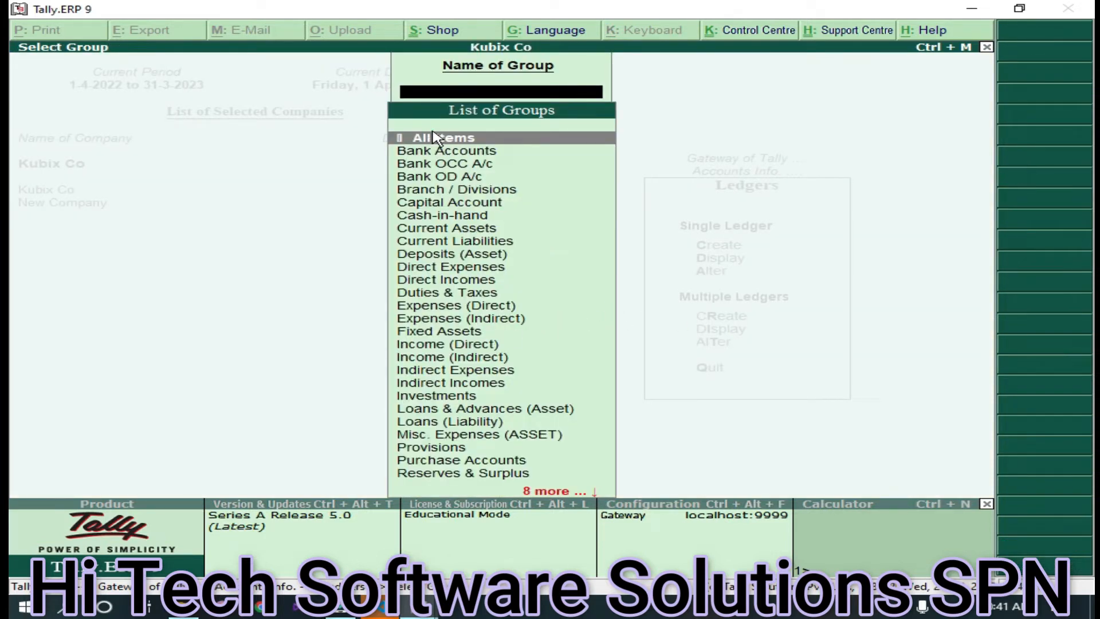
left_click(441, 137)
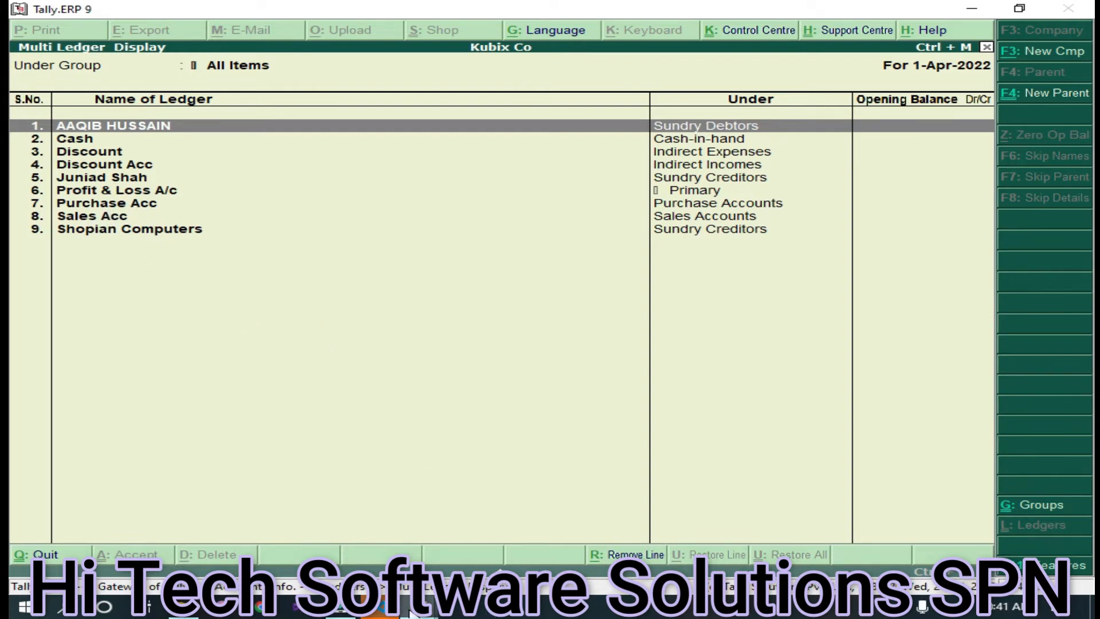
mouse_move(410, 609)
left_click(497, 534)
key("Escape")
key("Escape")
key("Escape")
key("Escape")
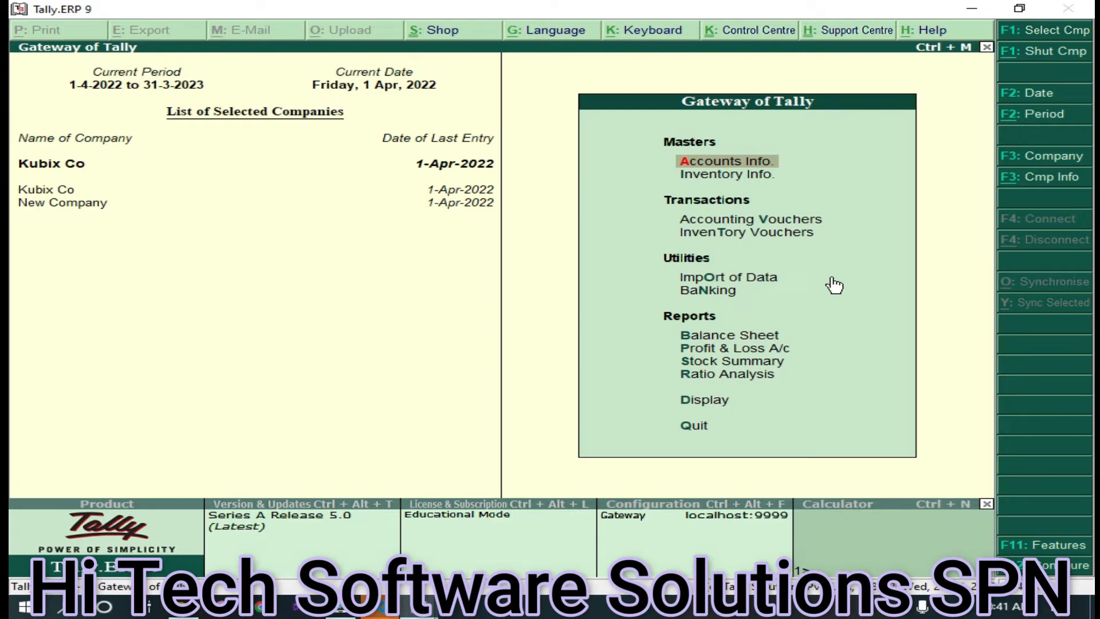
- Open accounting voucher entry and switch to a new purchase voucher
key("Return")
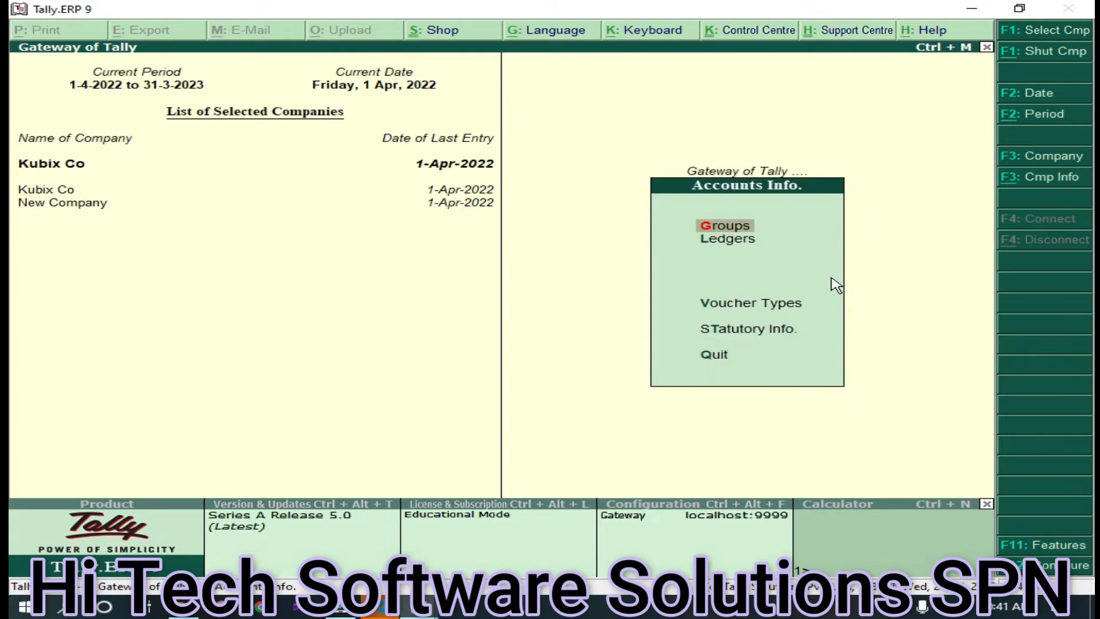
key("Escape")
key("Down")
key("Down")
key("Down")
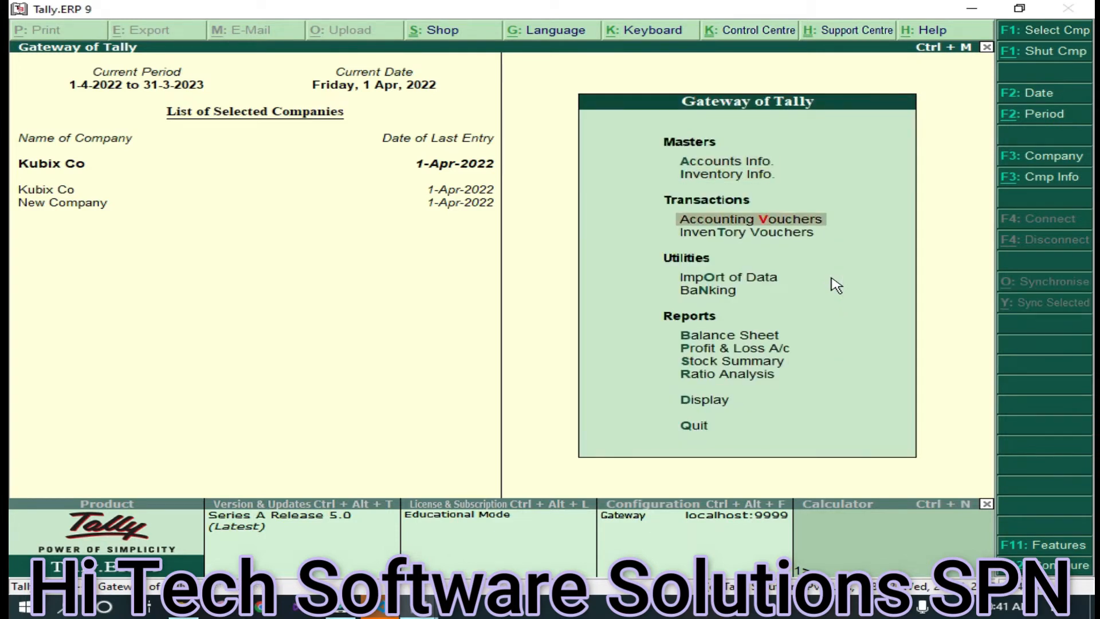
key("Up")
key("Return")
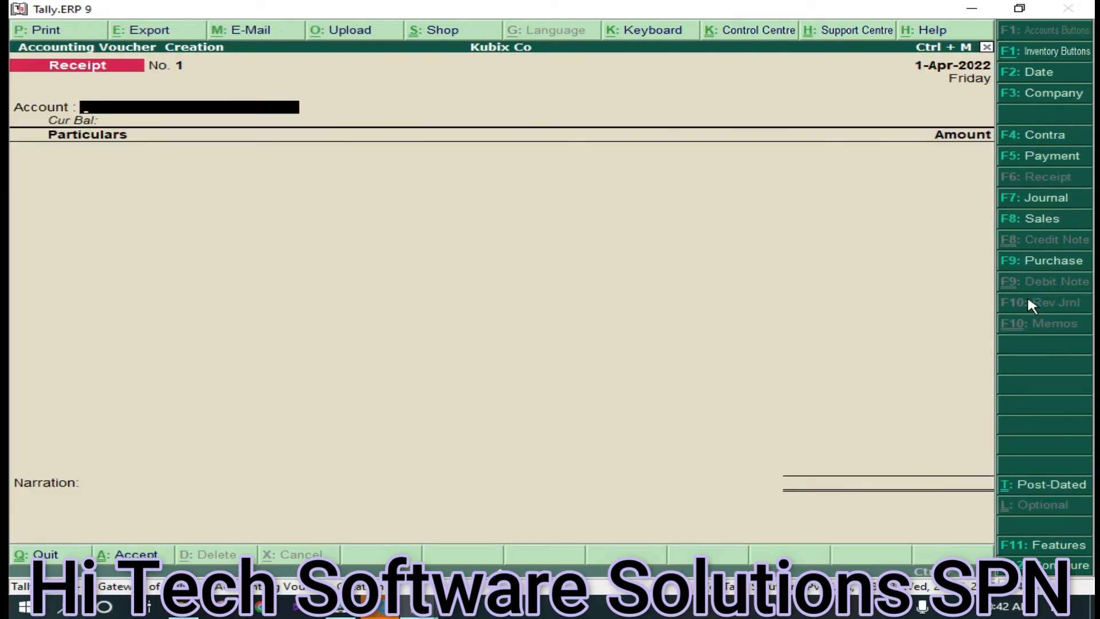
left_click(1053, 261)
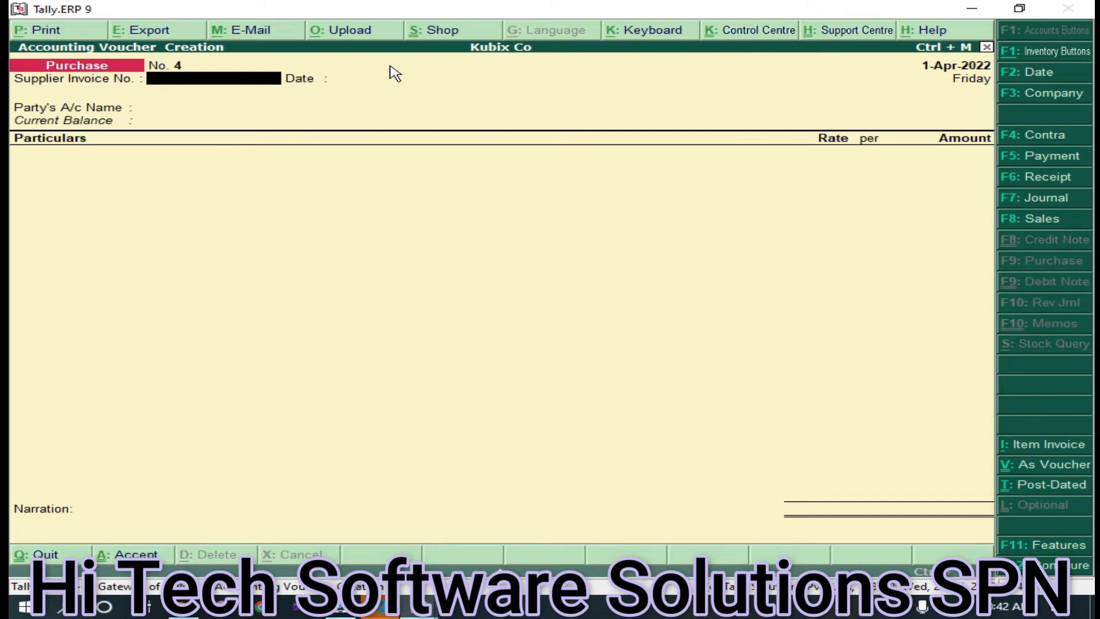
- Enter supplier invoice number 7845 dated 1-Apr-2022 and choose Shopian Computers as the party account with its default supplier details
type("7845")
key("Return")
key("Return")
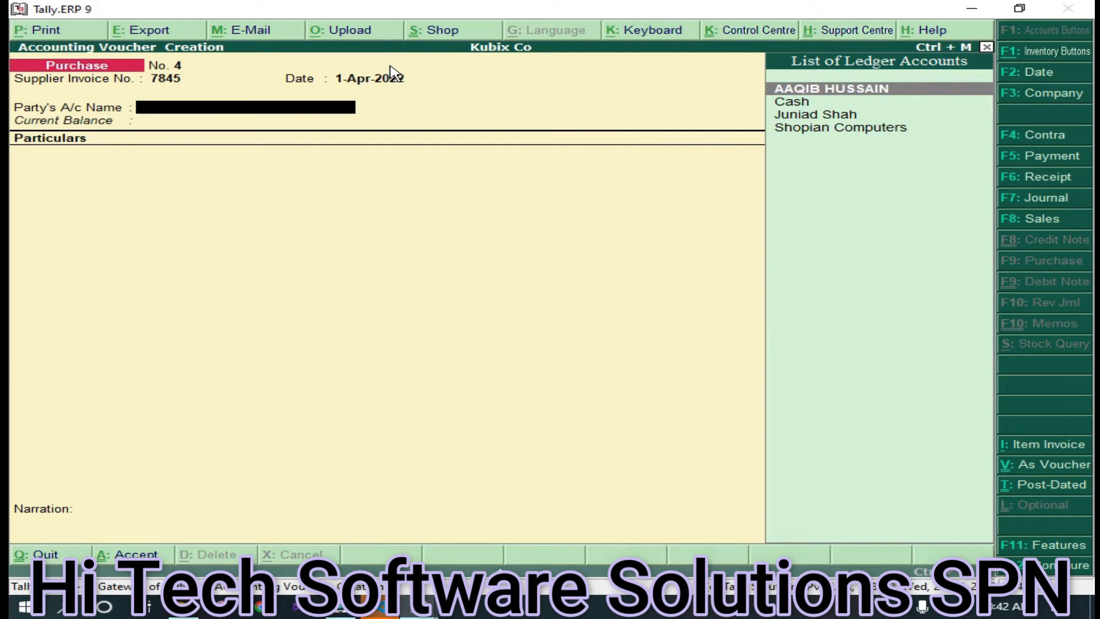
key("Down")
key("Down")
key("Down")
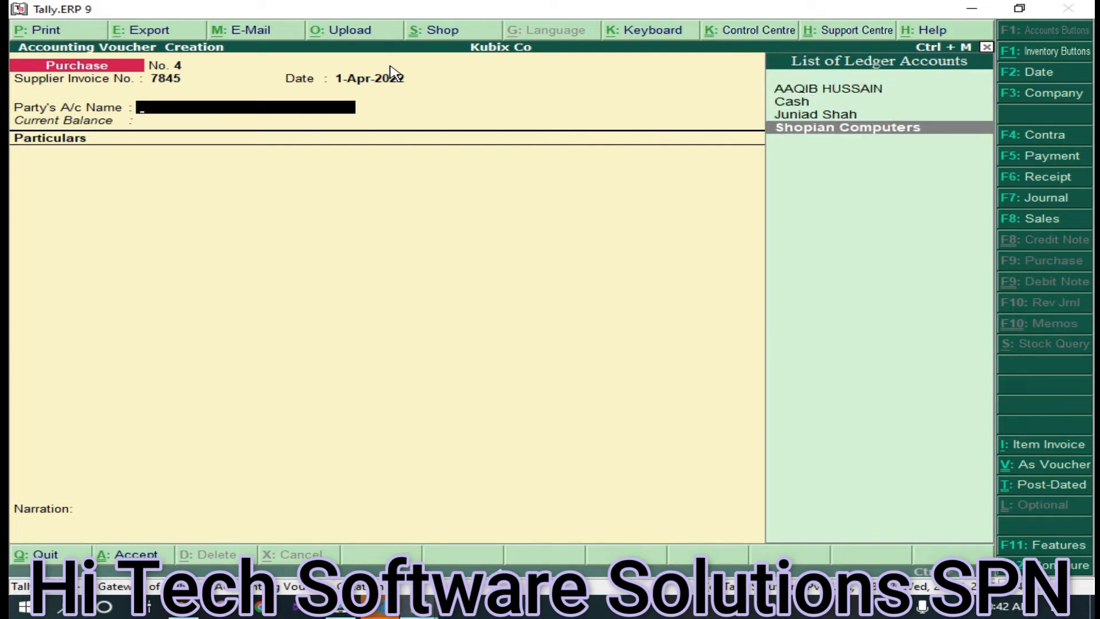
key("Return")
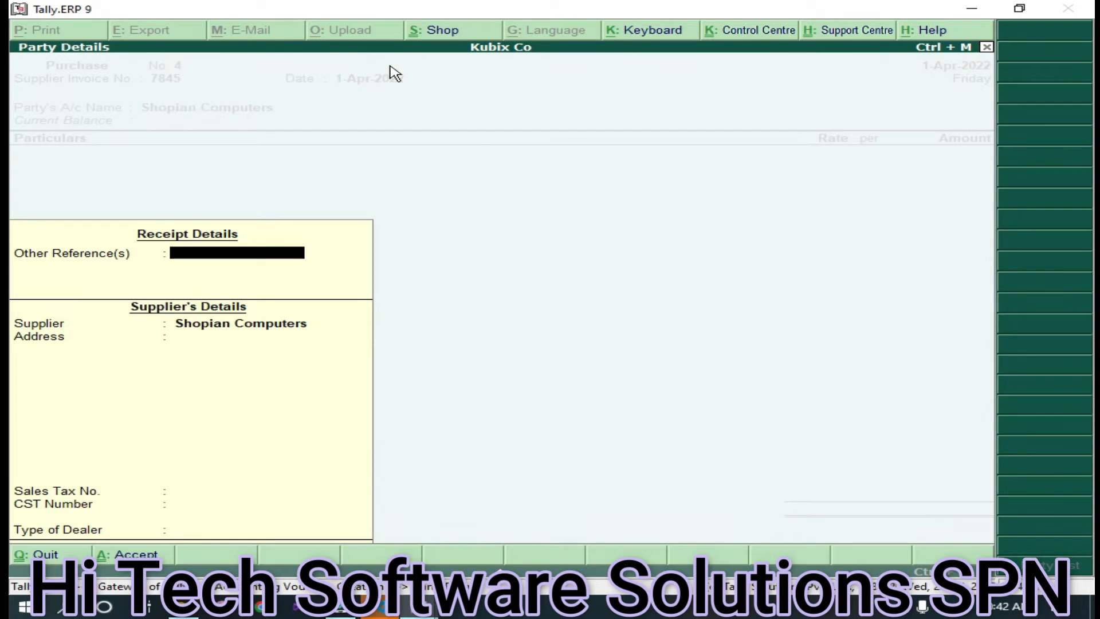
key("Return")
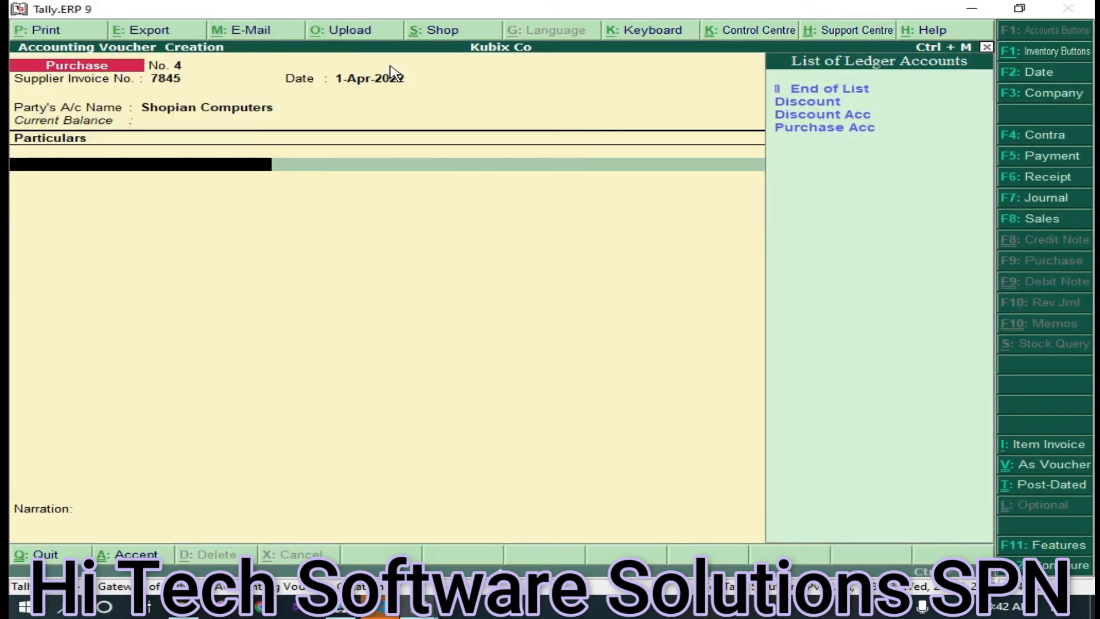
key("Down")
key("Down")
key("Down")
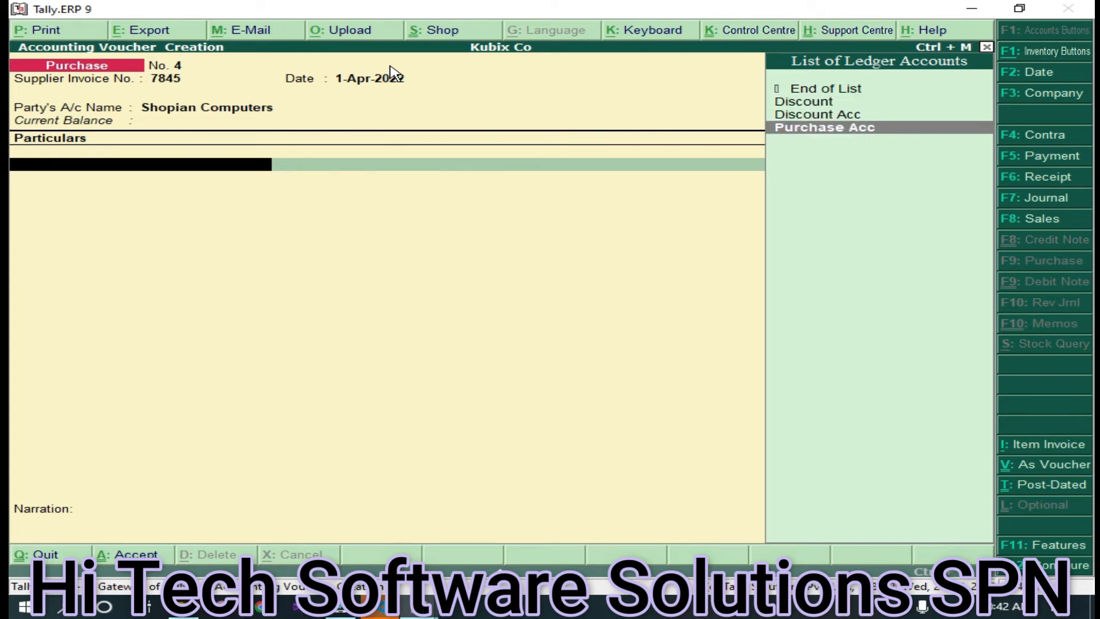
key("Up")
key("Up")
key("Up")
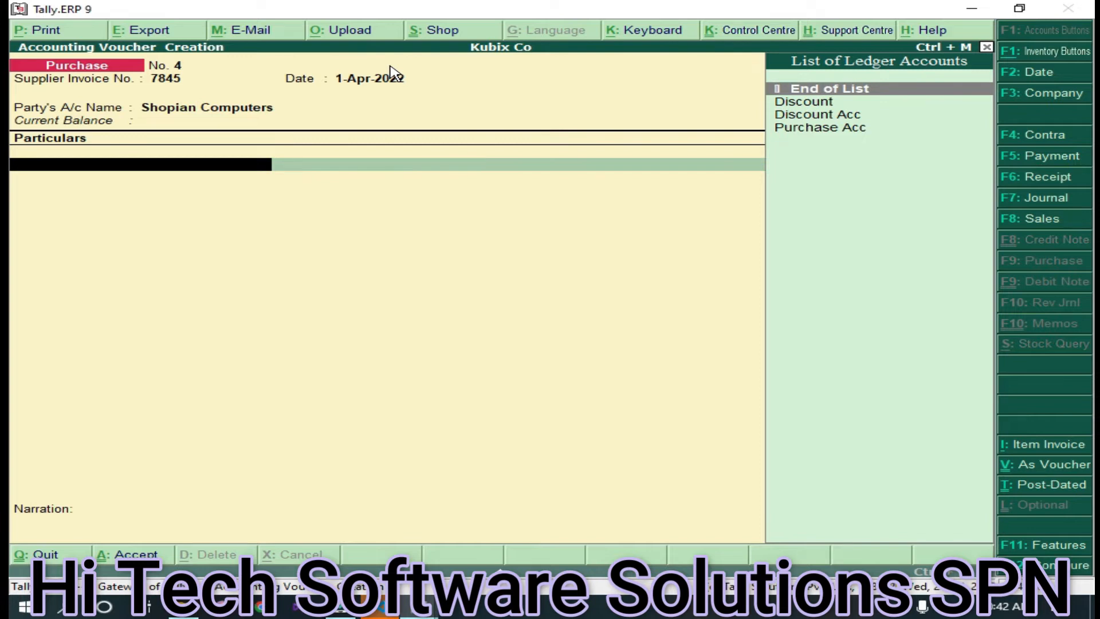
- Stay in the purchase voucher and switch it from accounting invoice to item invoice mode
key("Escape")
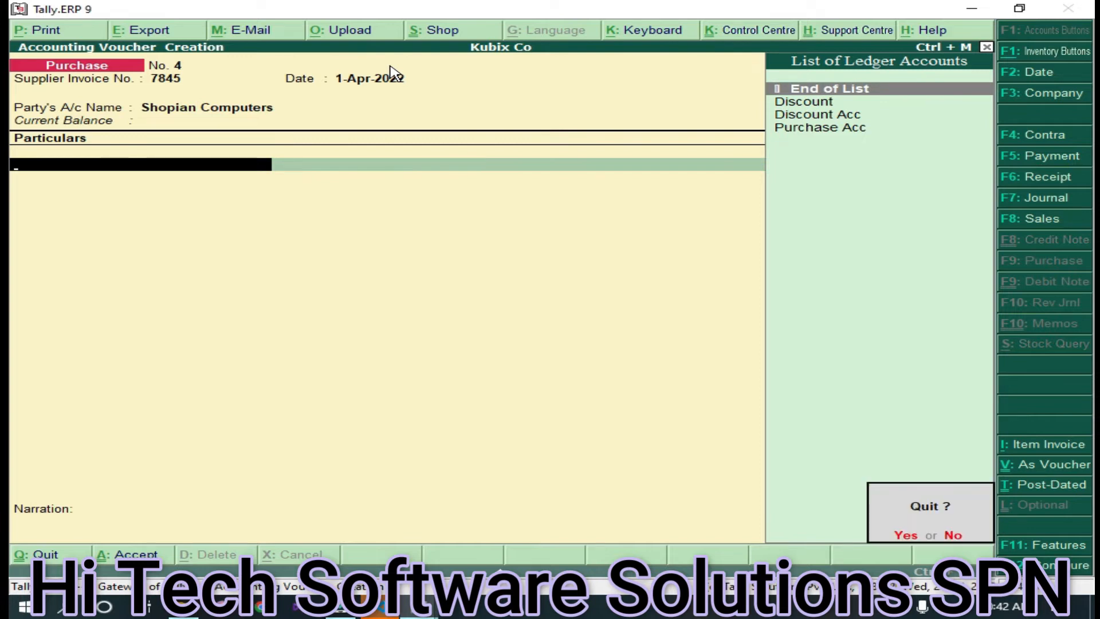
left_click(1050, 446)
left_click(1050, 446)
left_click(1051, 446)
left_click(1050, 447)
left_click(955, 534)
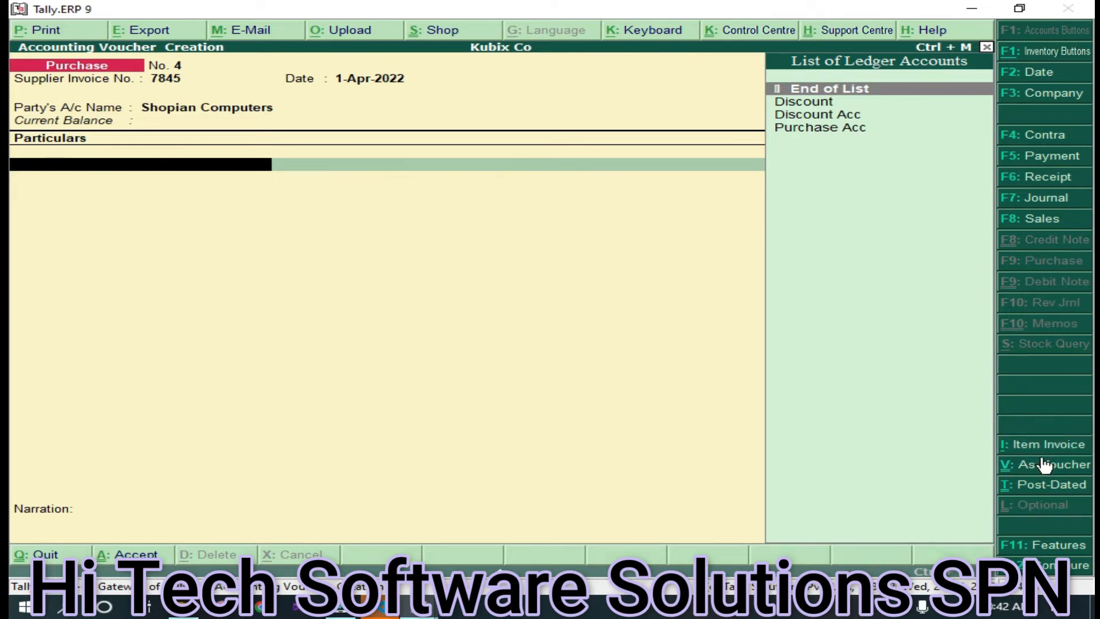
left_click(1060, 446)
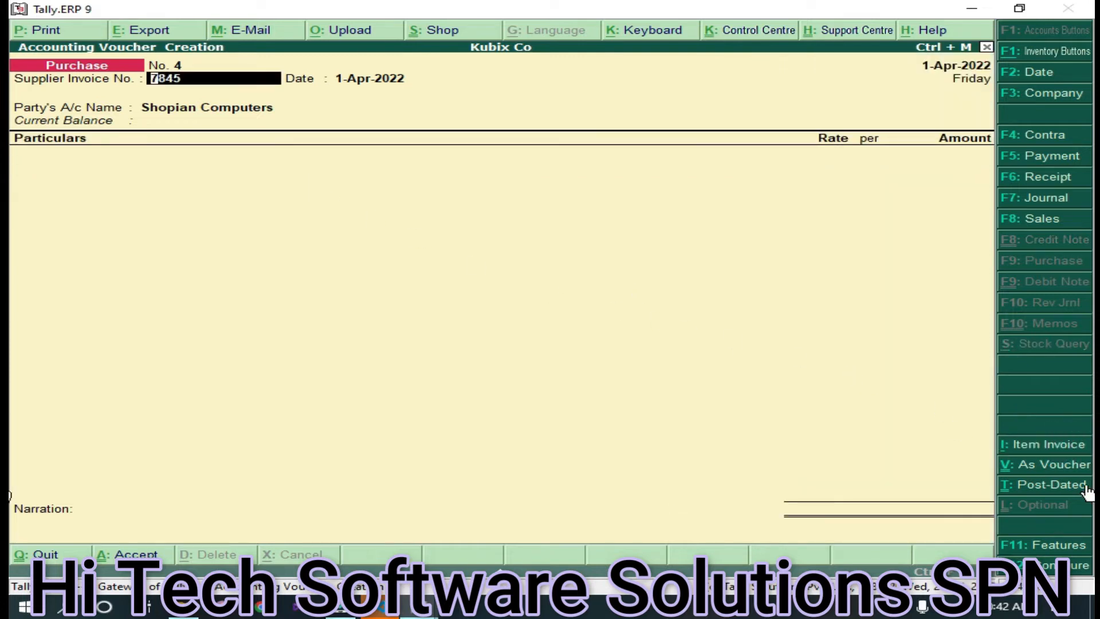
left_click(1065, 450)
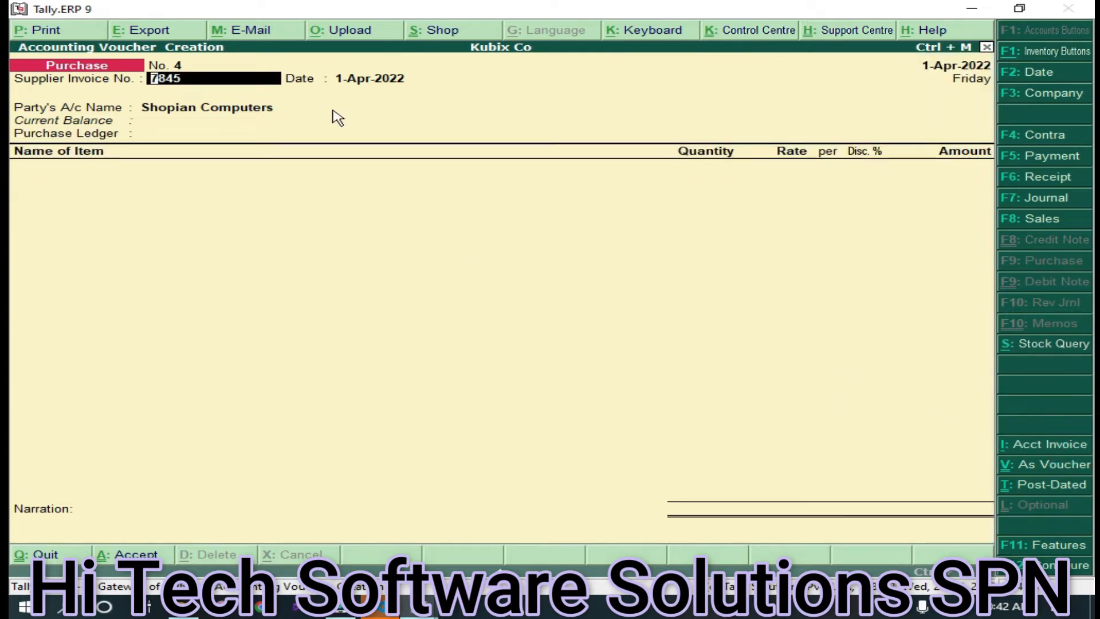
- Keep the supplier invoice details and Shopian Computers as the party, and choose Purchase Acc as the purchase ledger
key("Return")
key("Return")
key("Return")
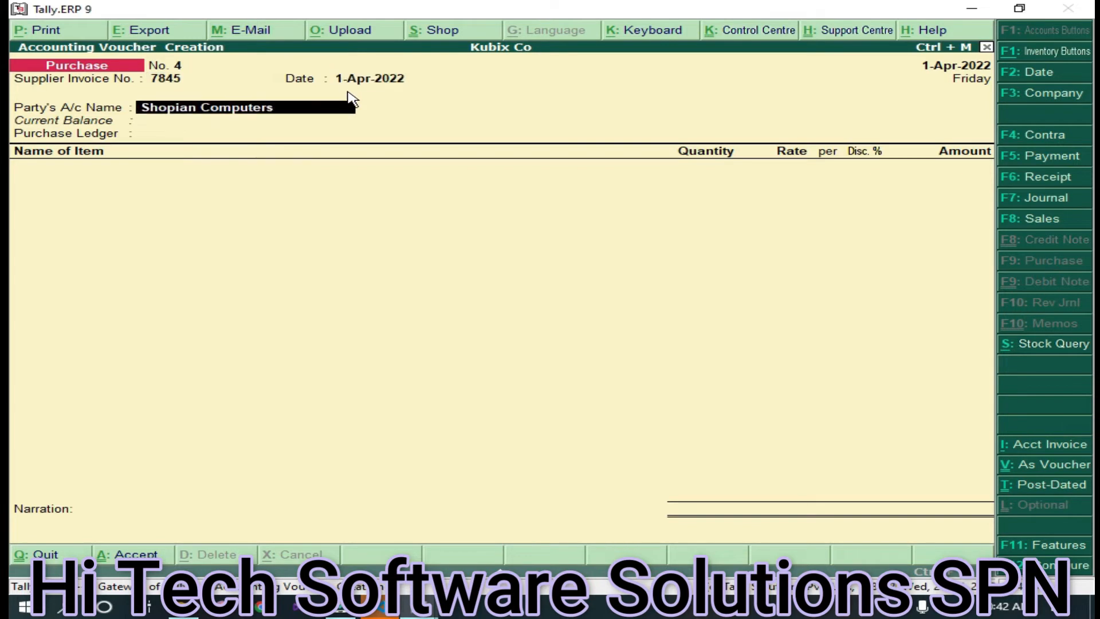
key("Return")
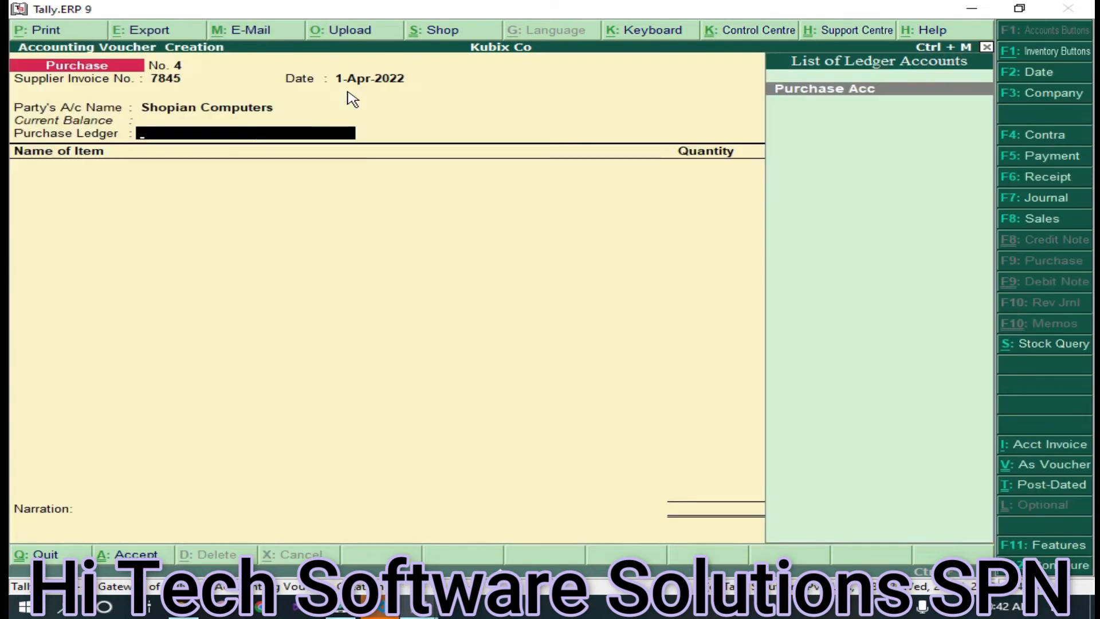
key("Return")
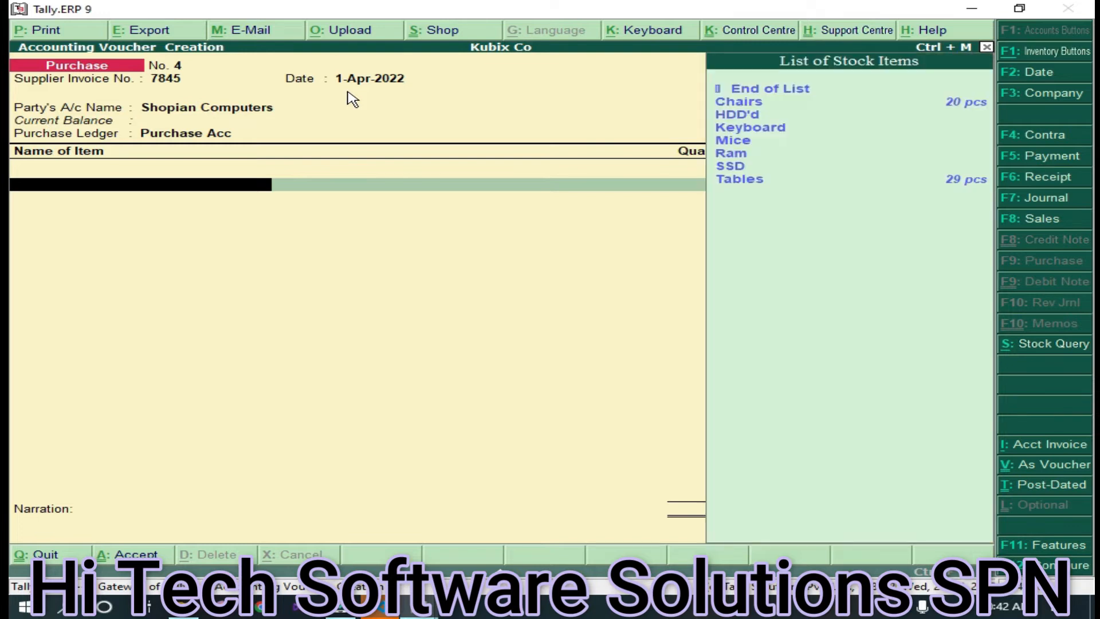
- Add the Keyboard item with quantity 10 pcs, rate 140 per piece and 5% discount
key("Down")
key("Down")
key("Down")
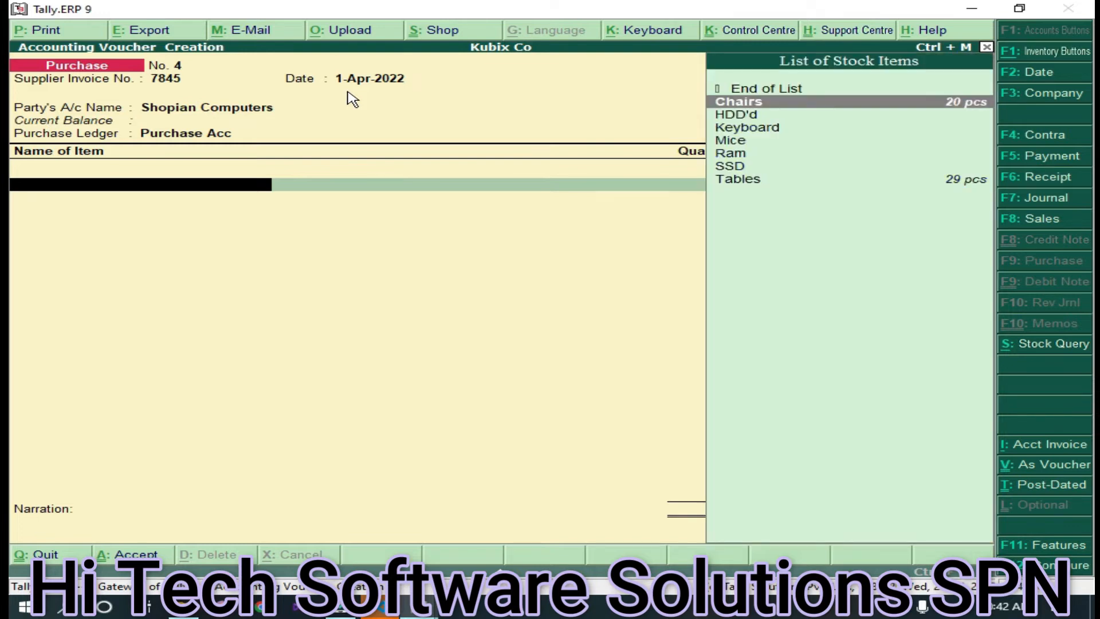
key("Return")
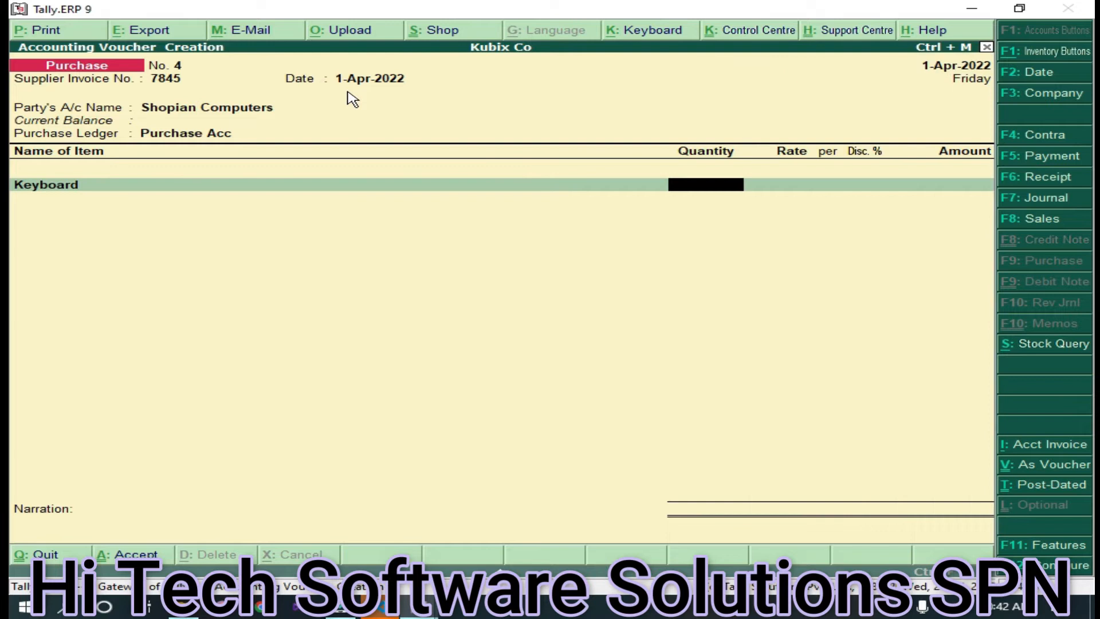
type("10")
key("Return")
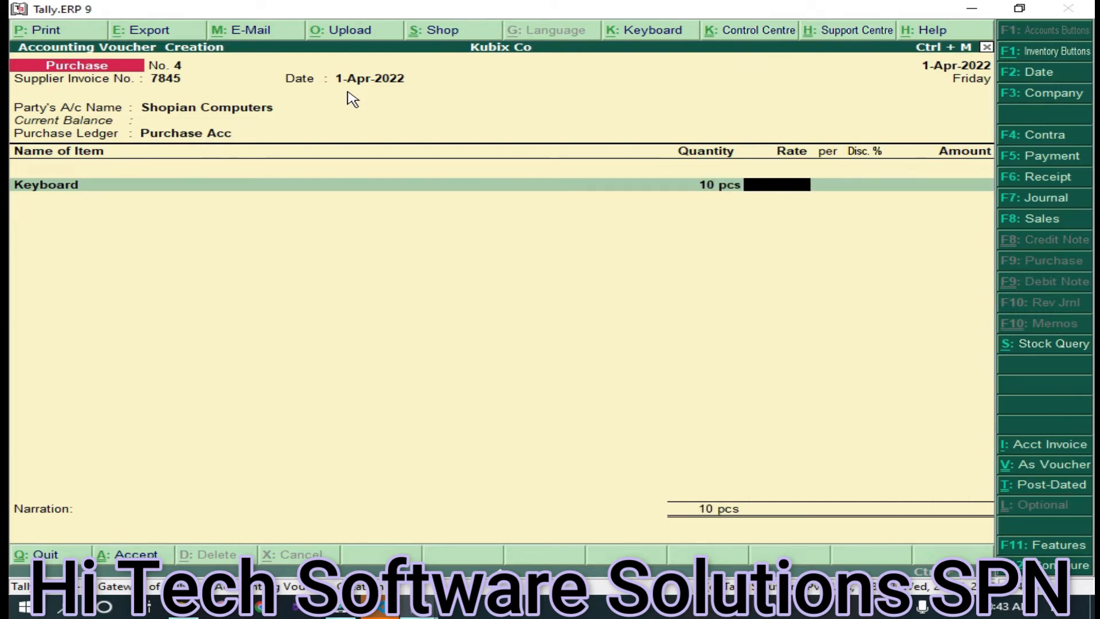
type("140")
key("Return")
key("Return")
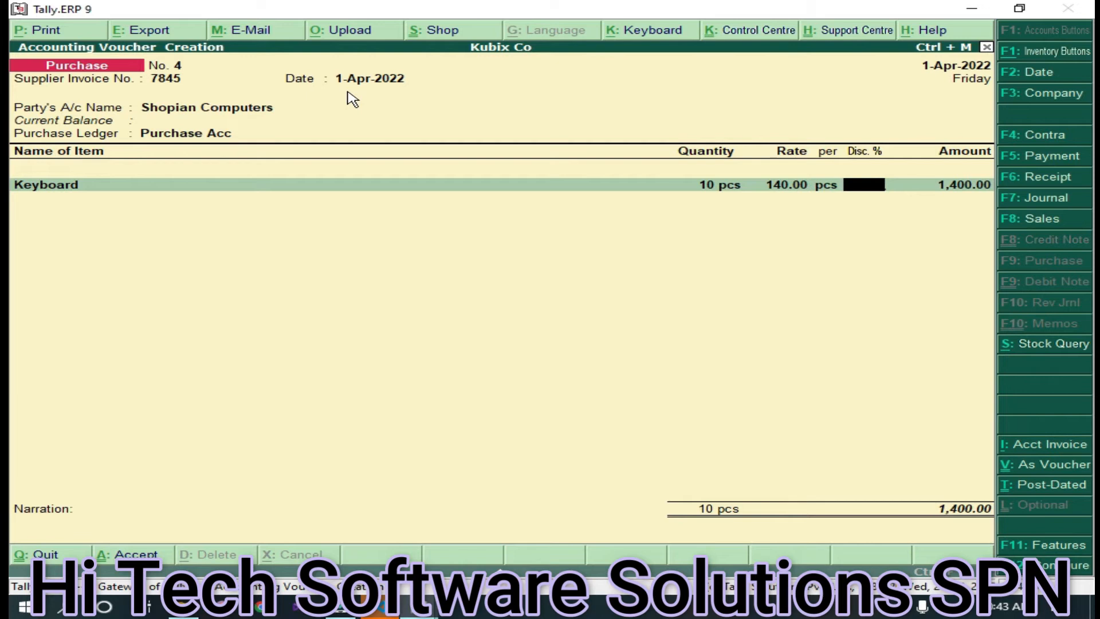
type("5")
key("Return")
key("Return")
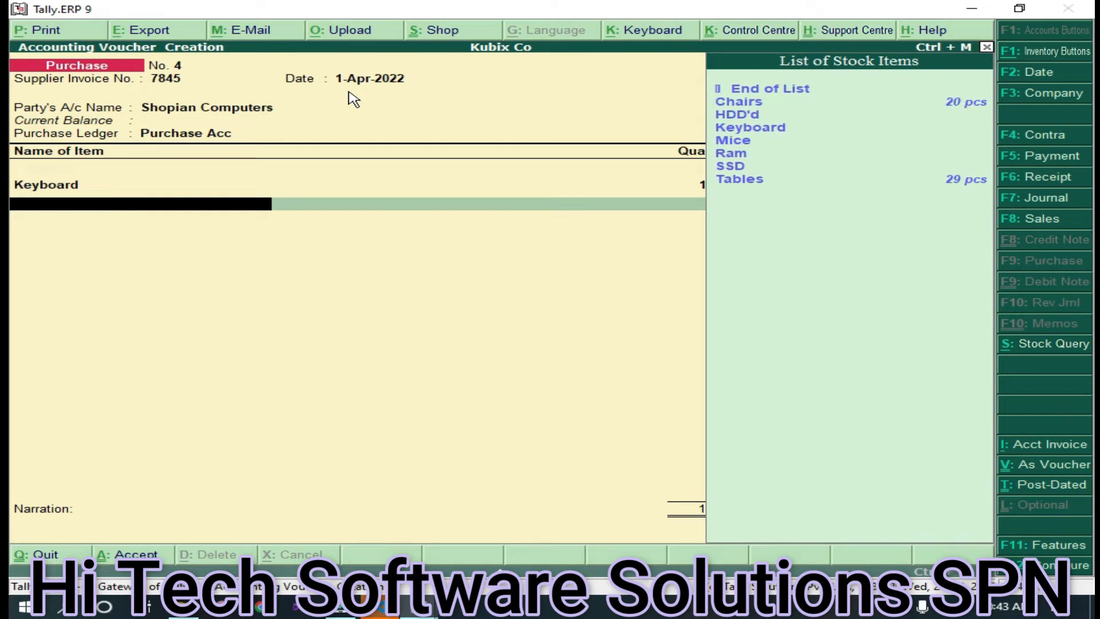
- Add the Mice item with quantity 10 pcs, rate 90 per piece and 5% discount
key("Down")
key("Down")
key("Down")
key("Down")
key("Down")
key("Up")
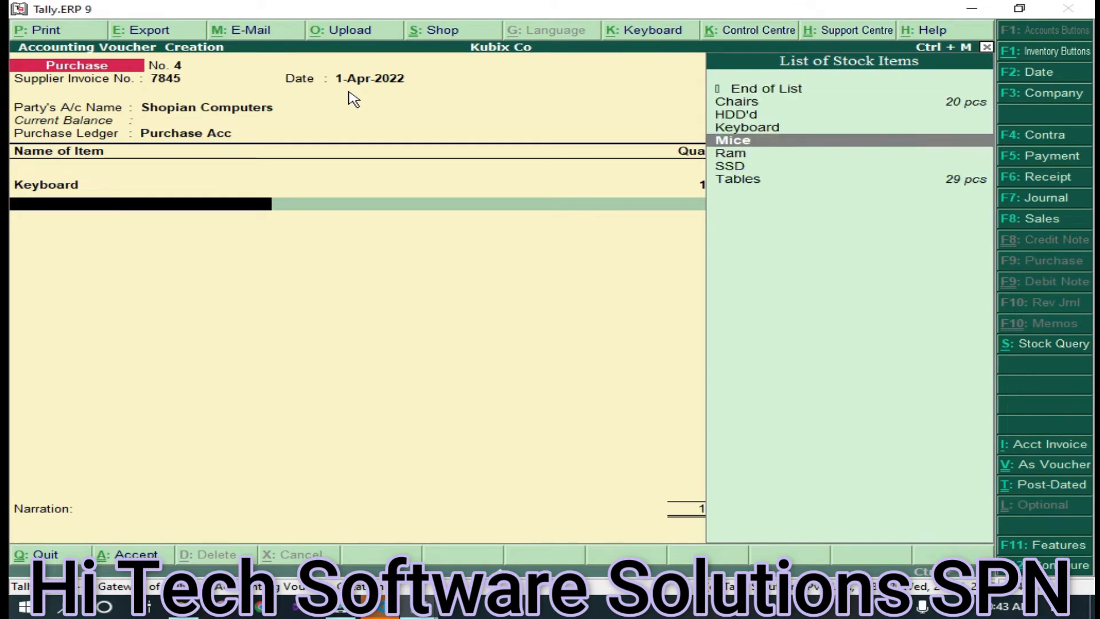
key("Return")
type("10")
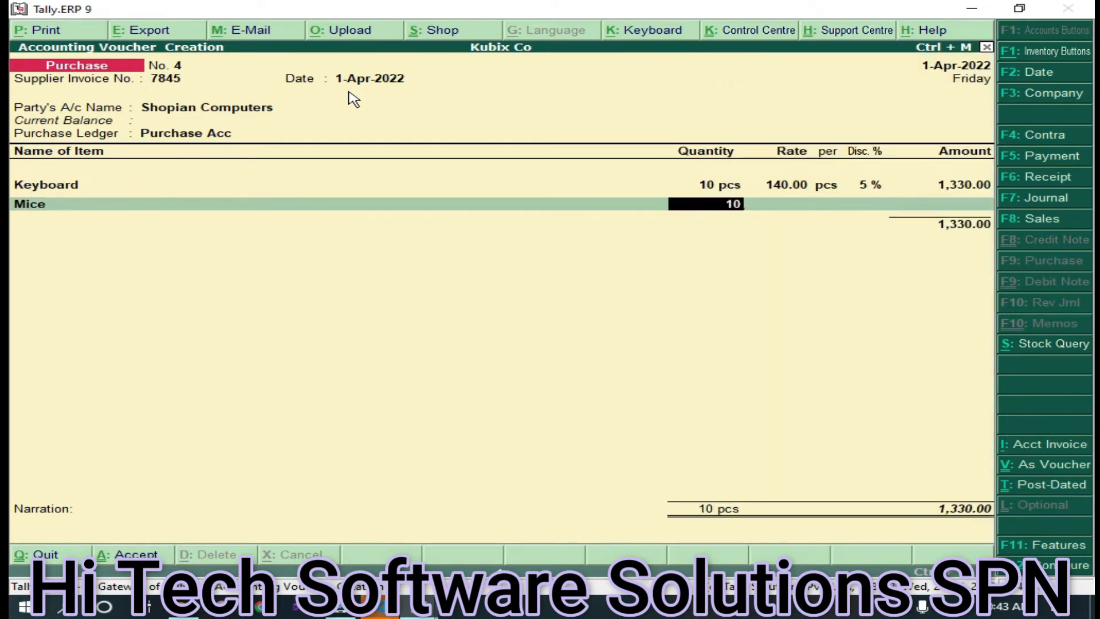
key("Return")
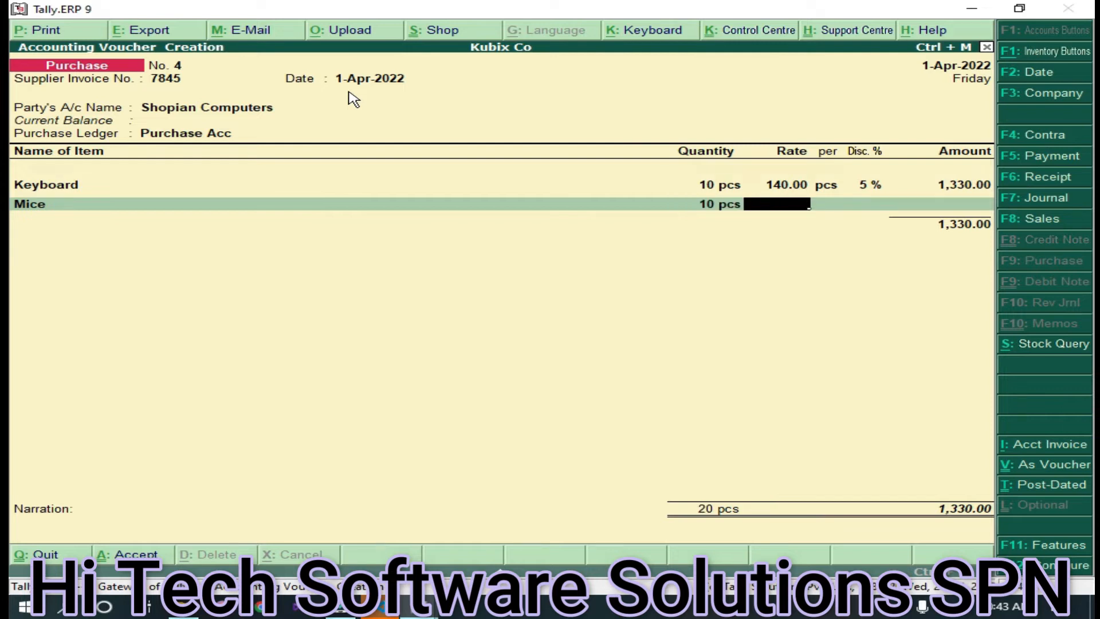
type("90")
key("Return")
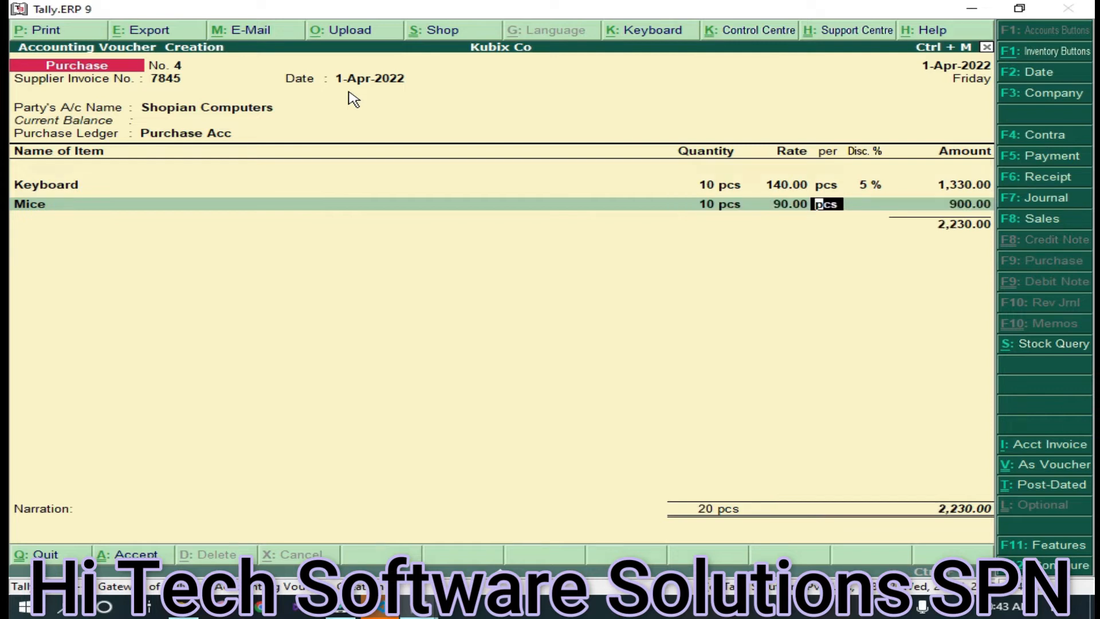
key("Return")
type("5")
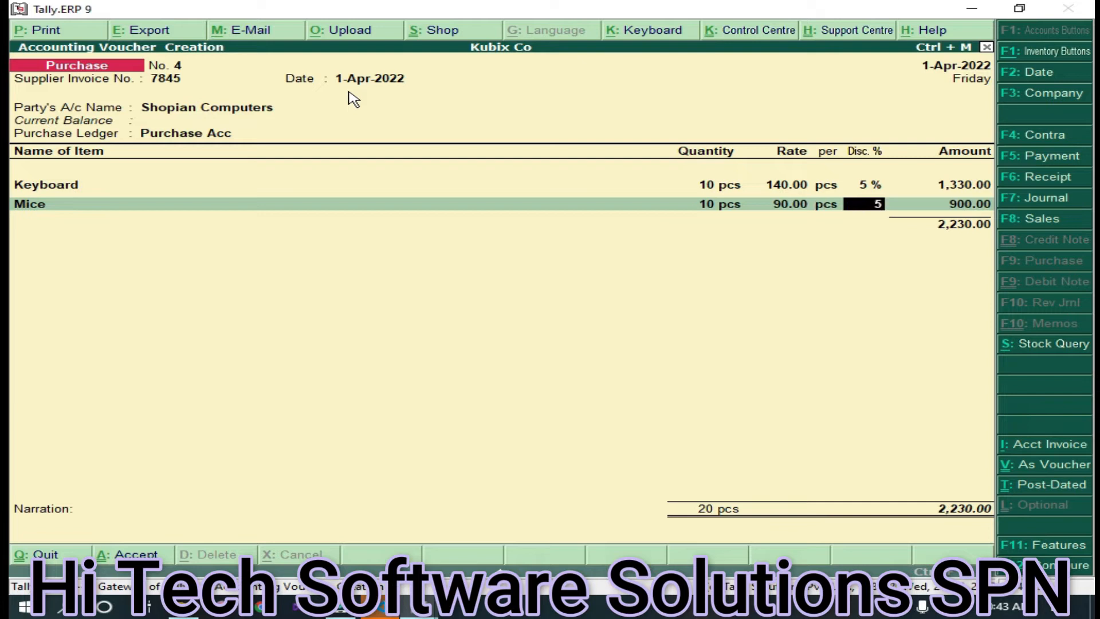
key("Return")
key("Return")
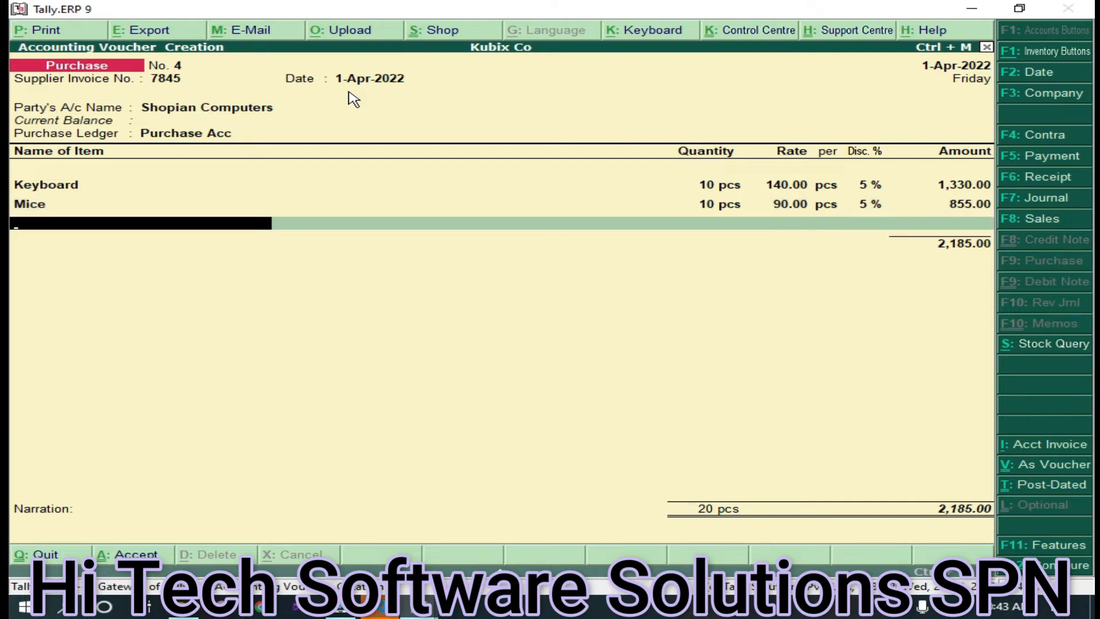
- Add the SSD item with quantity 5 pcs, rate 3000 per piece and 10% discount, and save the purchase voucher
key("Down")
key("Down")
key("Down")
key("Down")
key("Down")
key("Down")
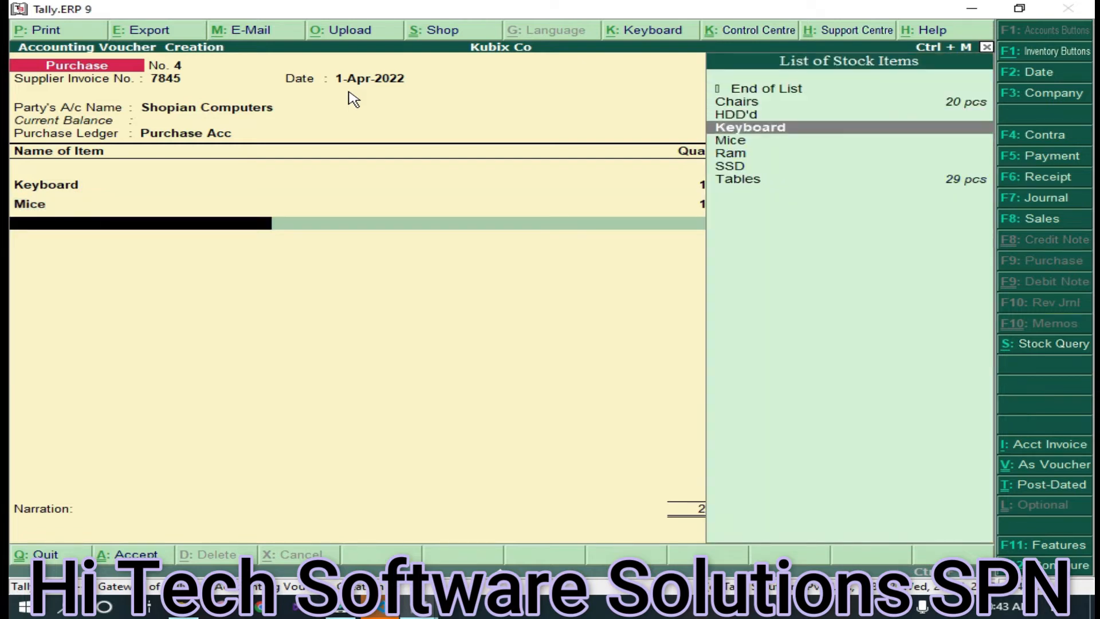
key("Return")
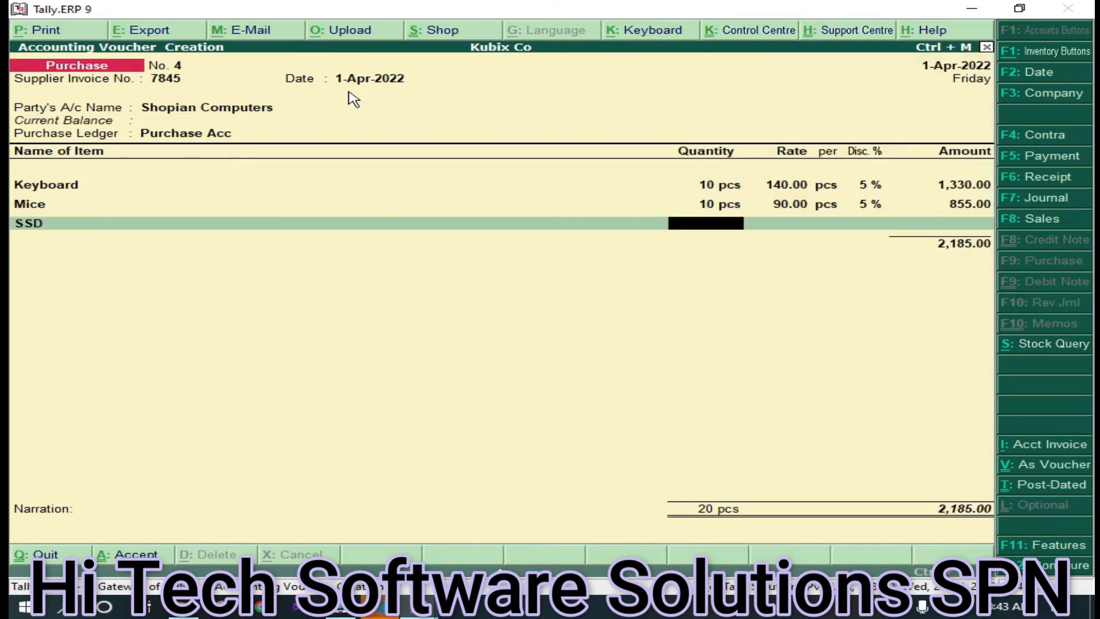
type("5")
key("Return")
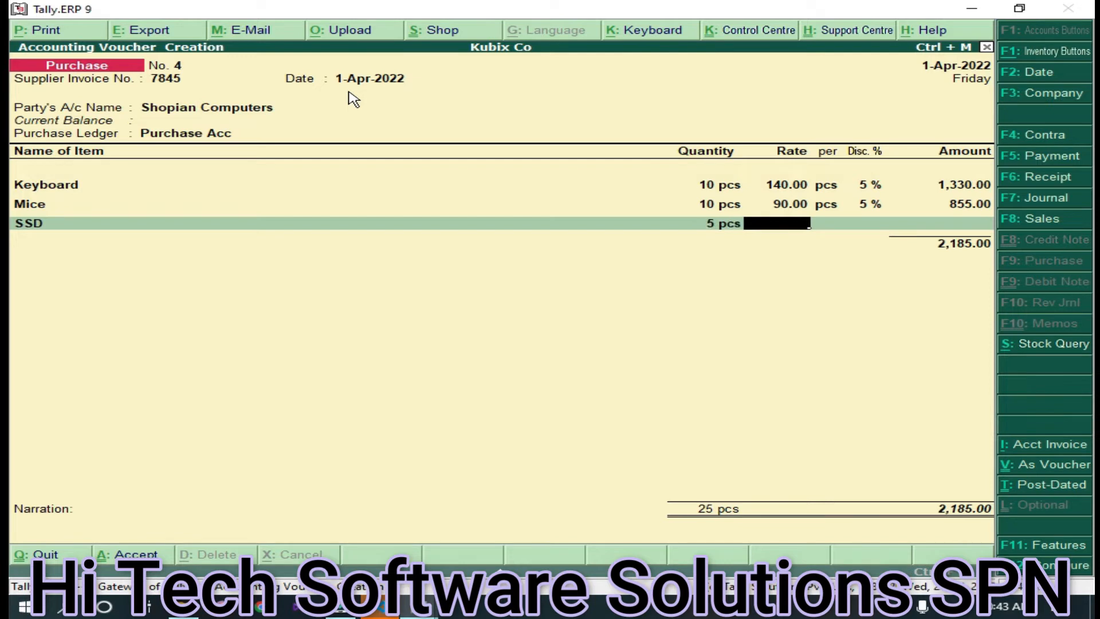
type("3000")
key("Return")
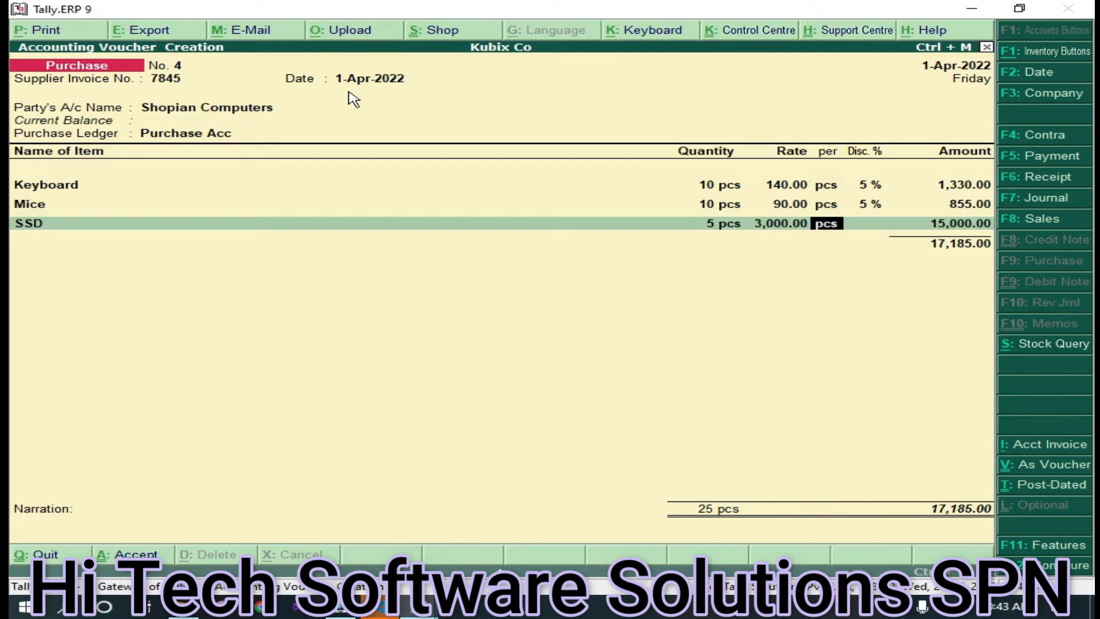
key("Return")
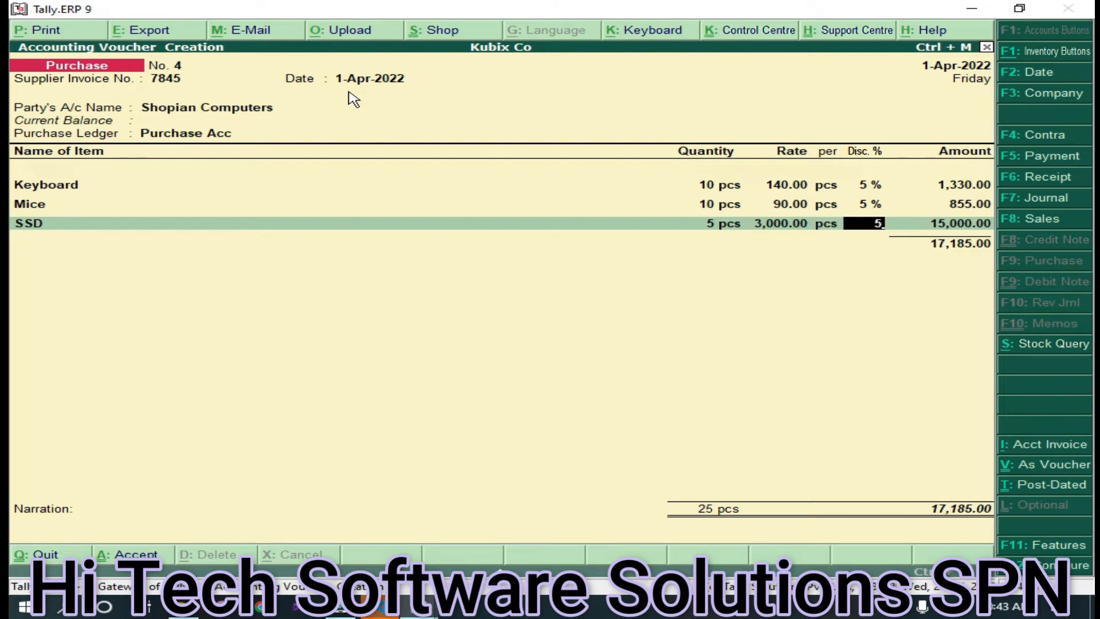
type("10")
key("Return")
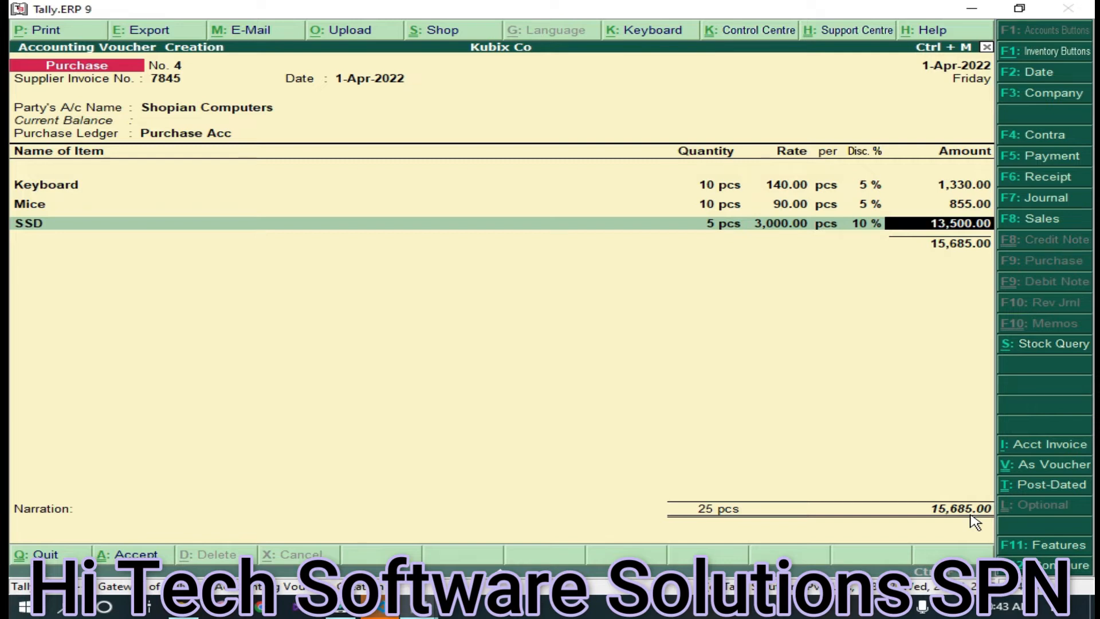
key("Return")
key("ctrl+a")
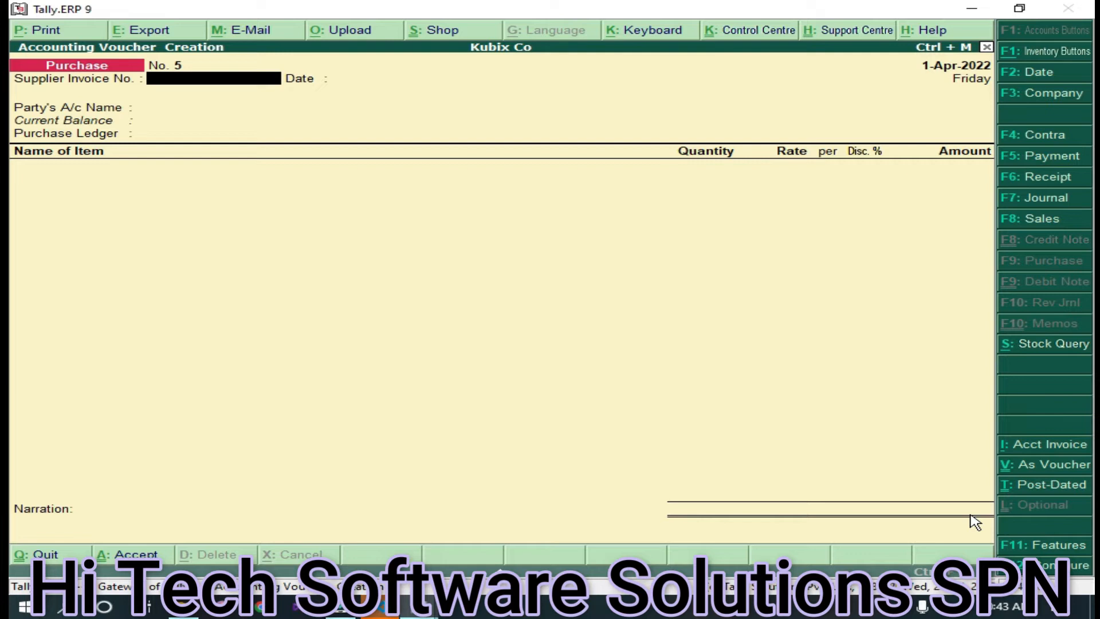
- Reopen the saved purchase voucher and print it to a PDF named "shopian computers invoice" on the Desktop
key("Page_Up")
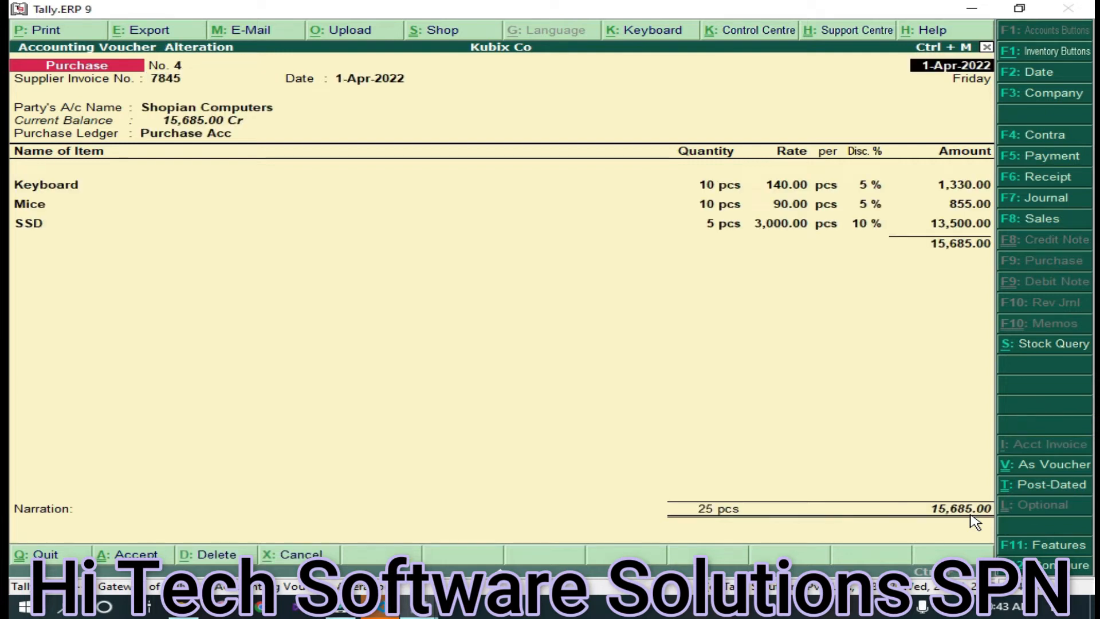
left_click(60, 31)
left_click(735, 389)
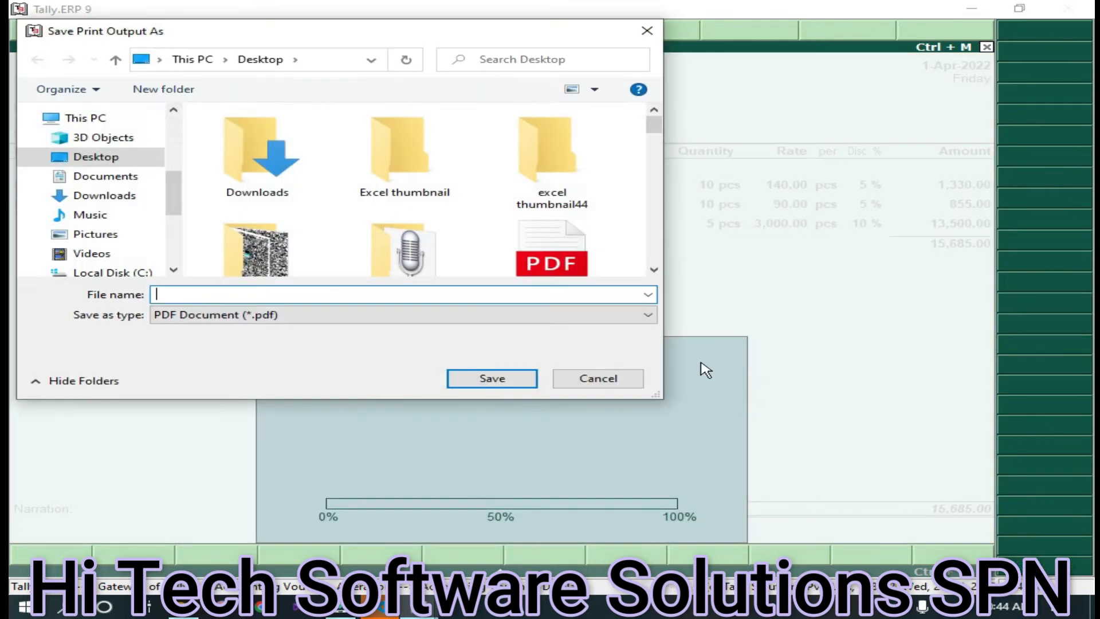
type("shopian computers invoice")
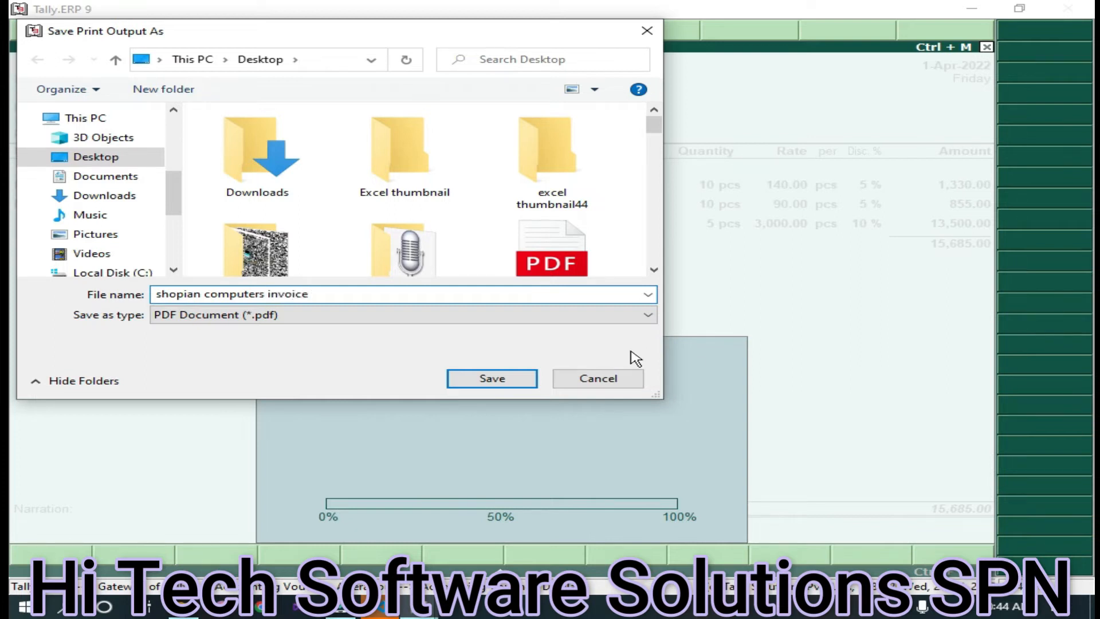
left_click(496, 381)
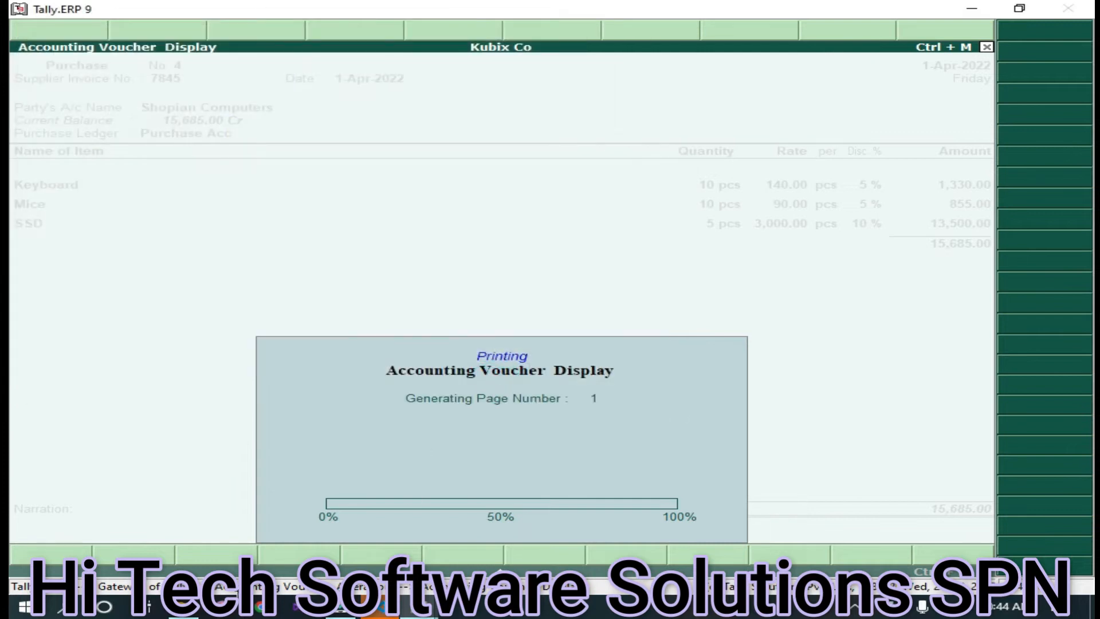
- Open the "shopian computers invoice" PDF from File Explorer and check the item discounts, amounts and total
left_click(190, 605)
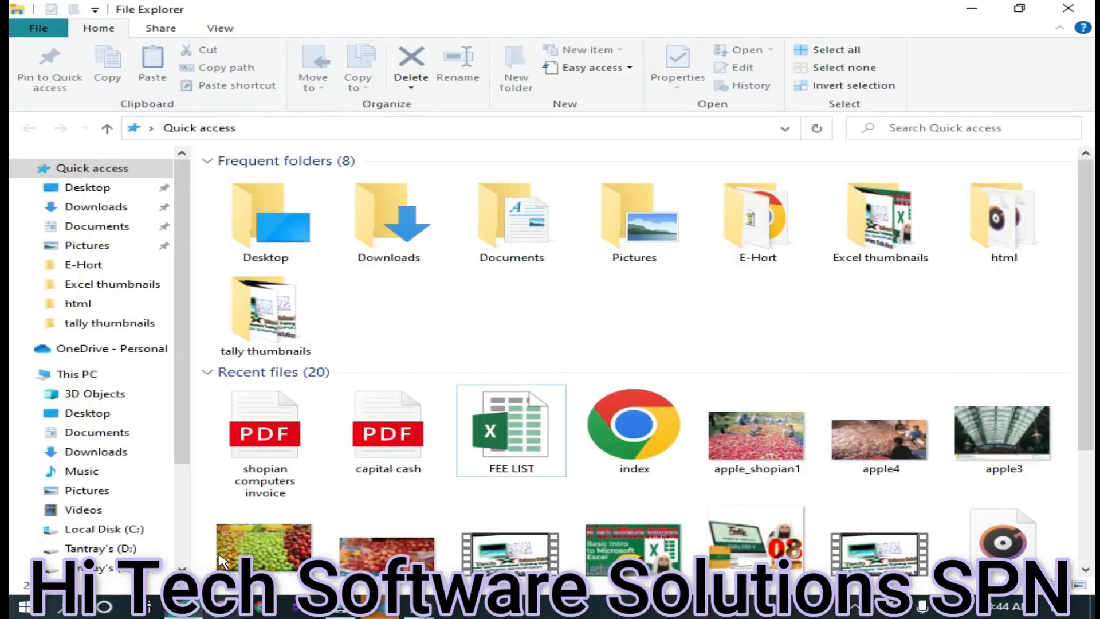
left_click(267, 474)
double_click(267, 473)
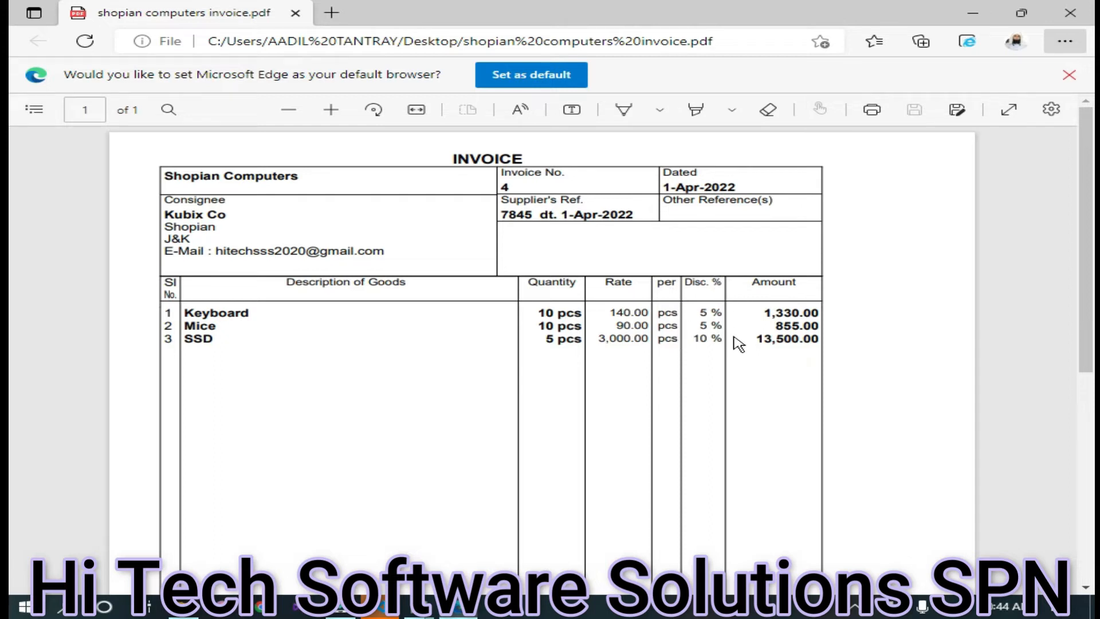
left_click_drag(700, 316, 696, 315)
left_click(710, 330)
left_click(707, 340)
scroll(786, 361, "down", 5)
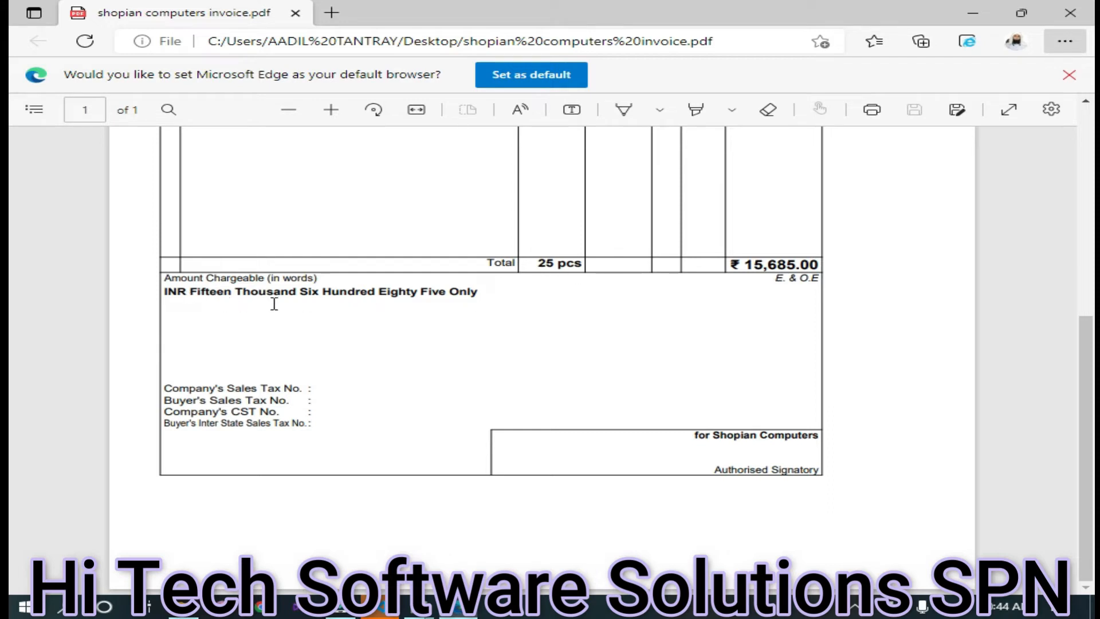
scroll(491, 338, "up", 5)
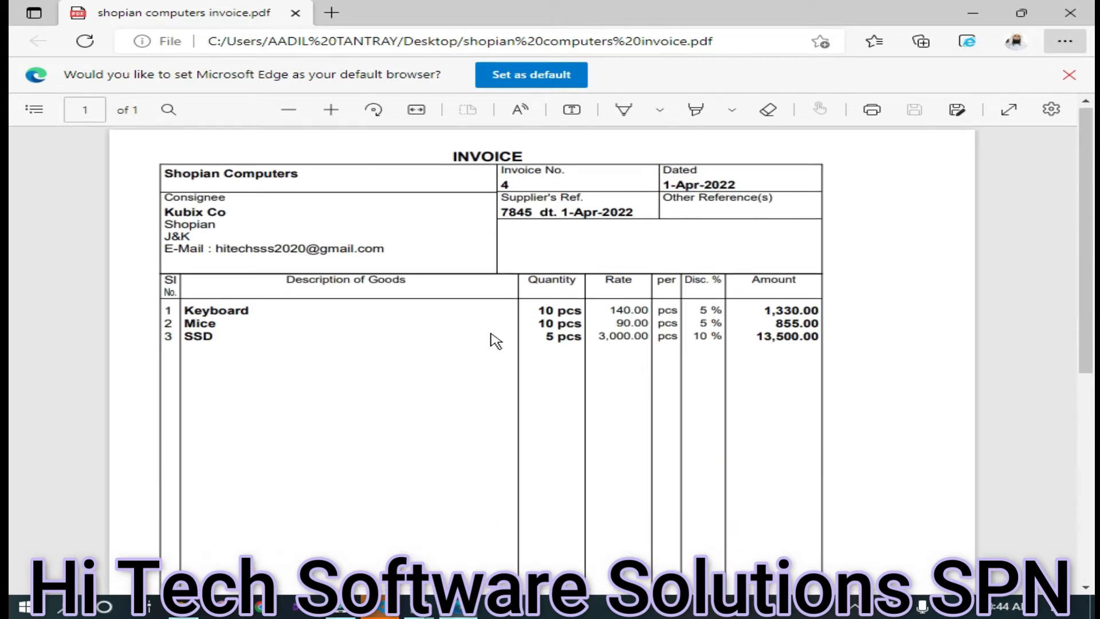
- Minimize the PDF, switch back to Tally.ERP 9 and leave the reopened voucher for a blank purchase voucher
left_click(972, 13)
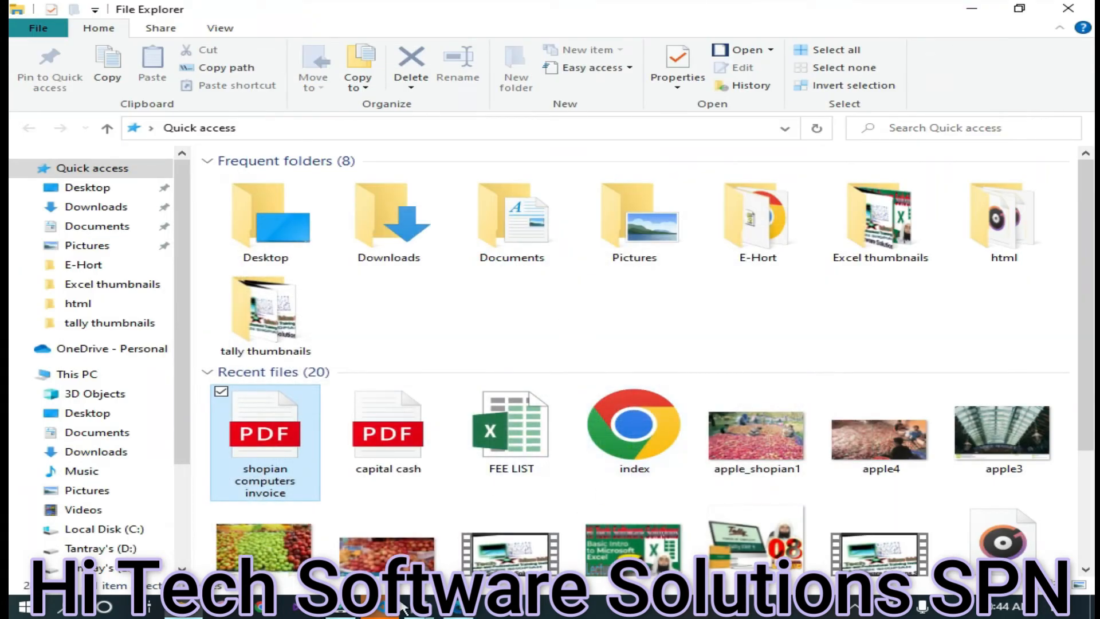
mouse_move(409, 609)
key("Return")
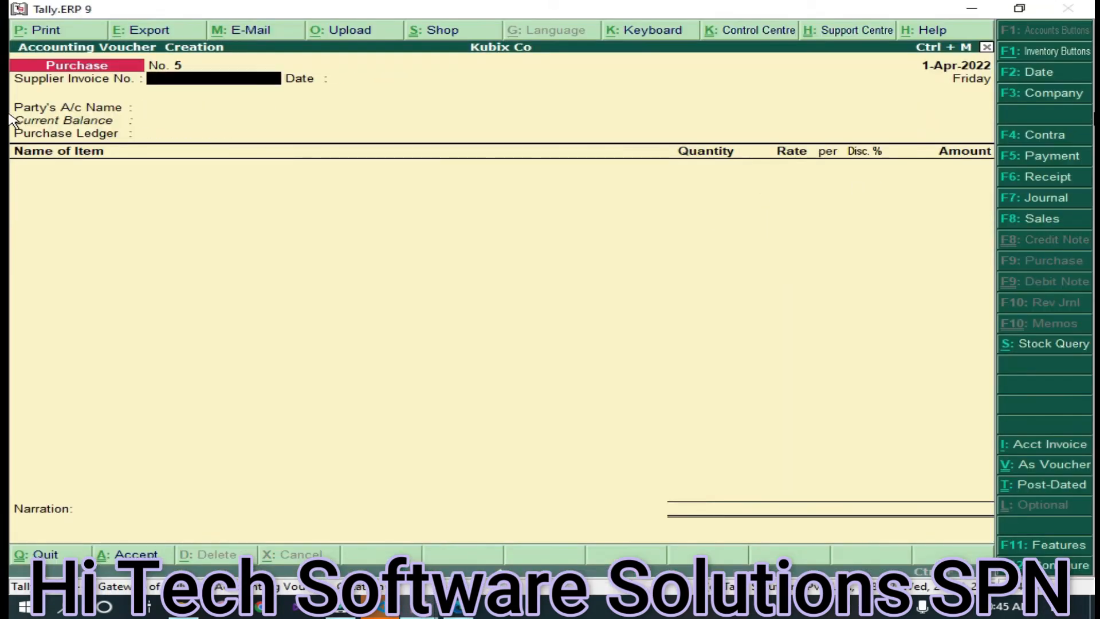
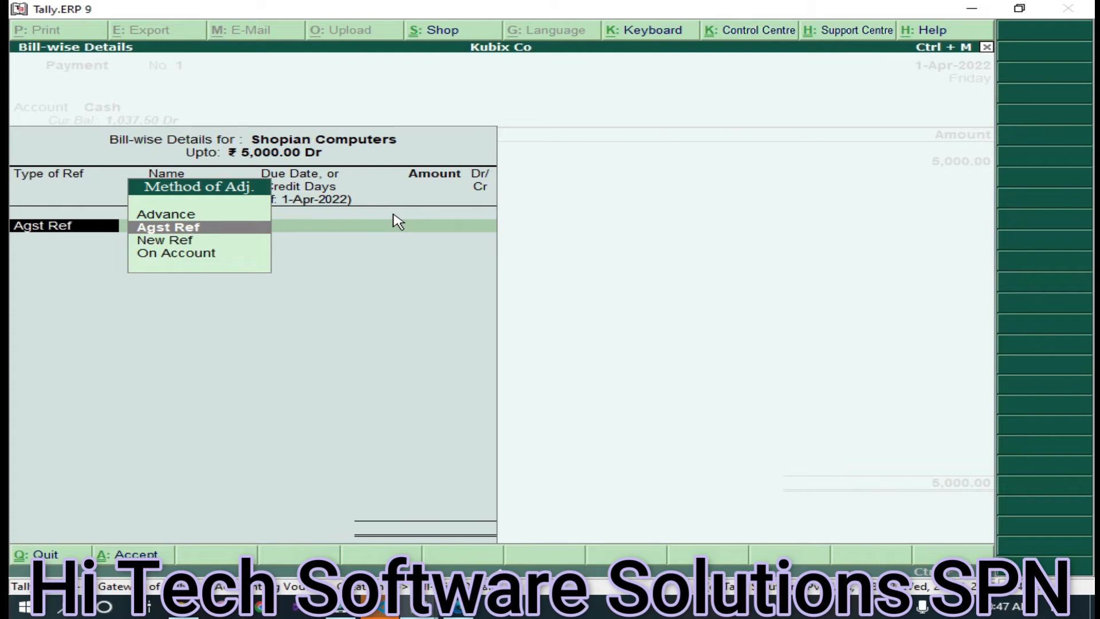
- Choose Agst Ref for the Shopian Computers payment and check the pending bill against the supplier's reference in the invoice PDF
key("Return")
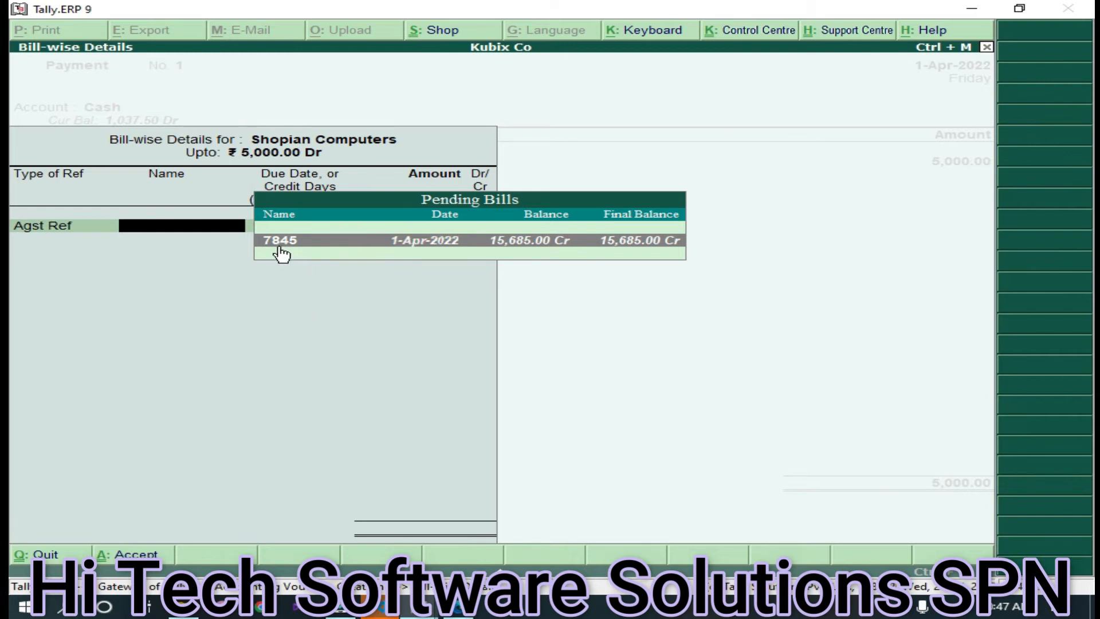
left_click(451, 608)
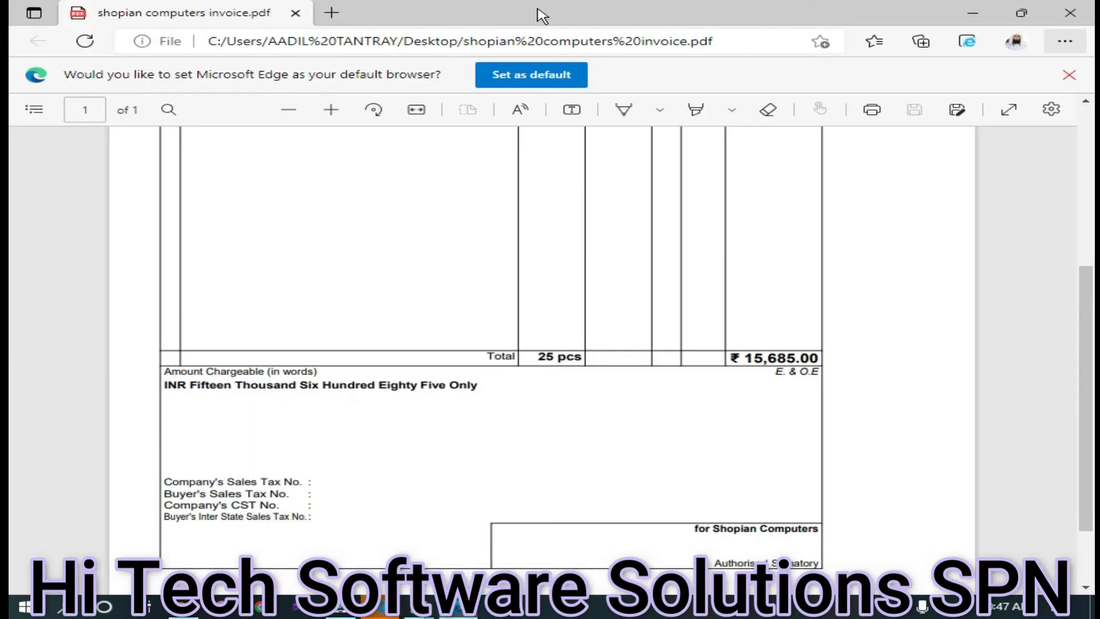
scroll(484, 325, "up", 5)
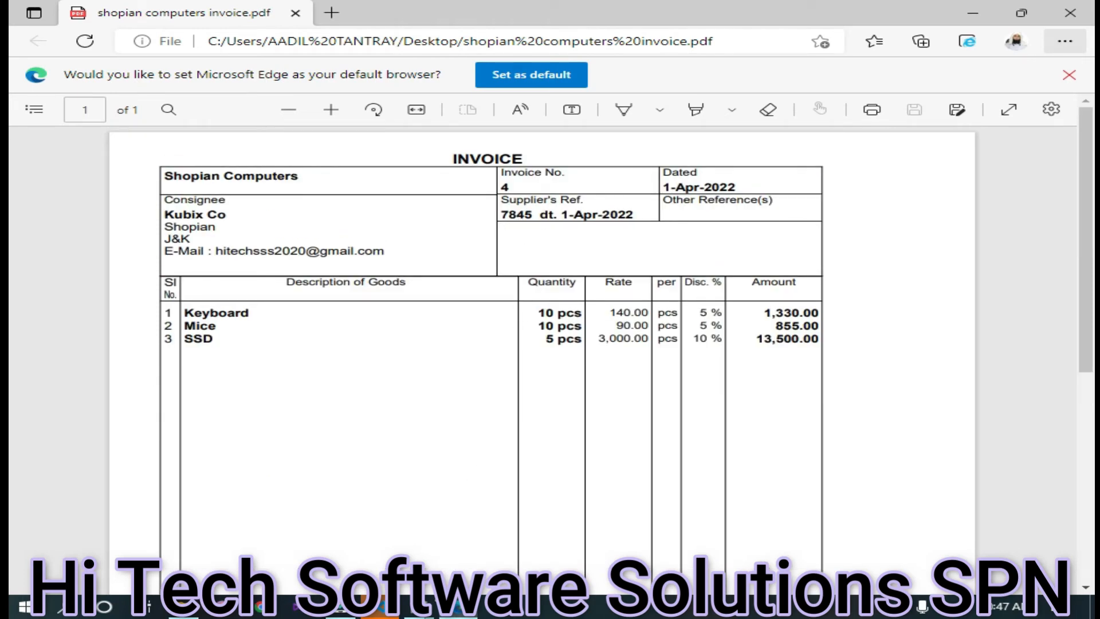
mouse_move(433, 612)
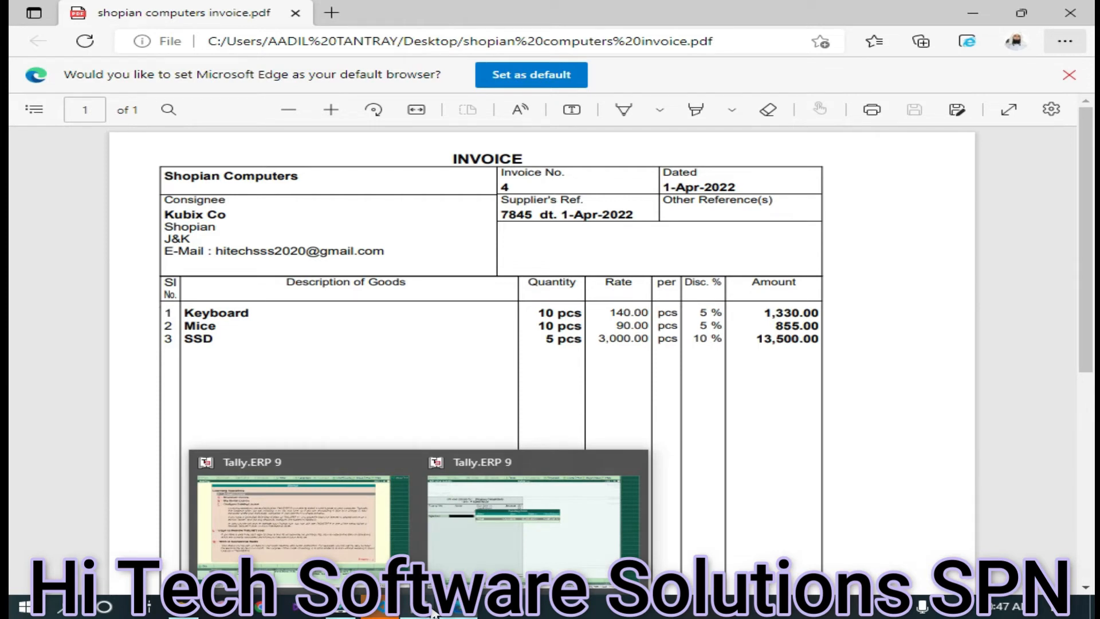
left_click(479, 525)
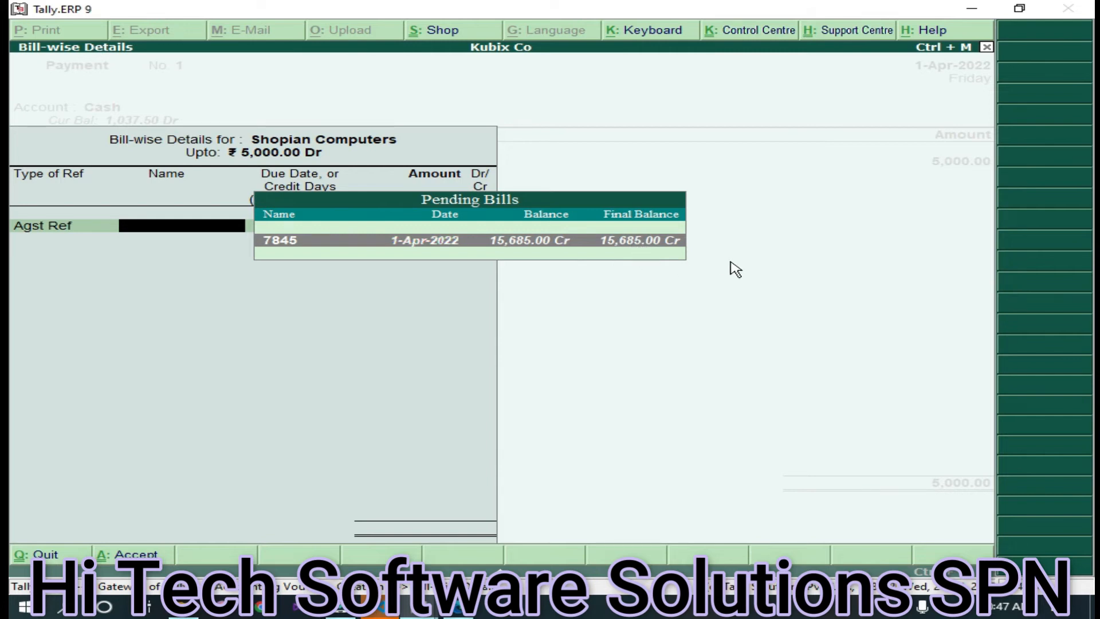
- Allocate the full 5,000.00 payment against pending bill 7845 and end the list of payment particulars
key("Return")
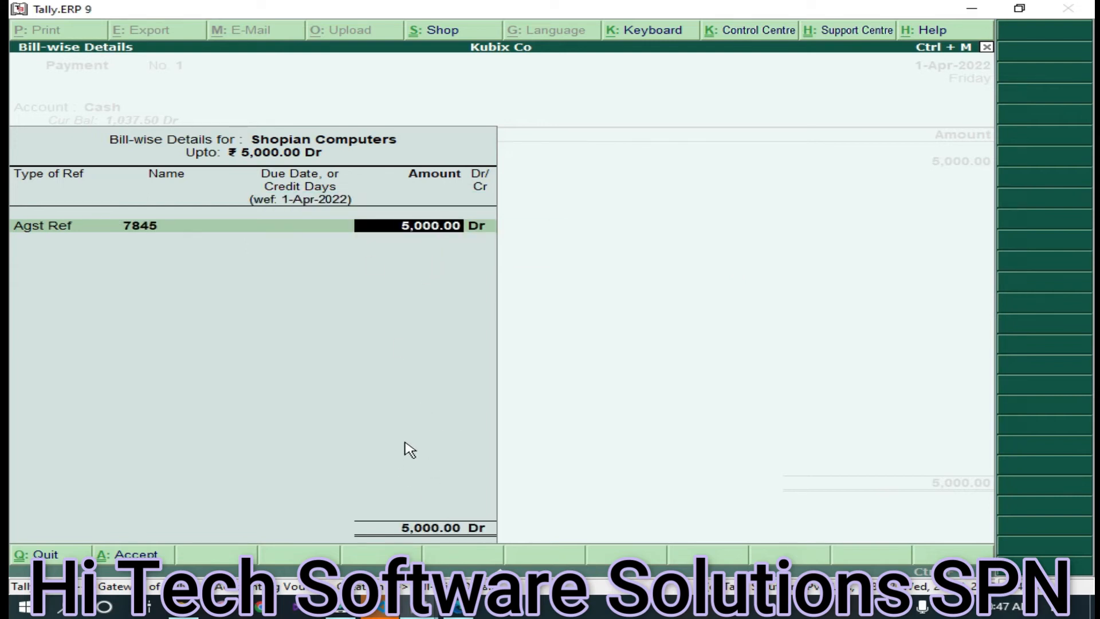
key("Return")
key("Return")
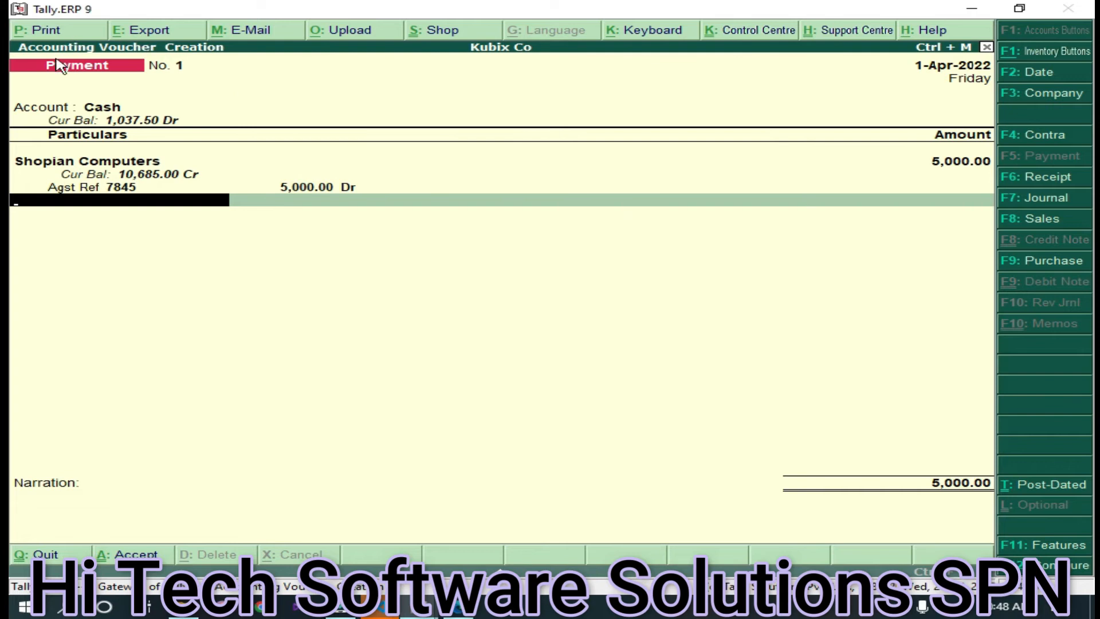
key("space")
left_click(823, 90)
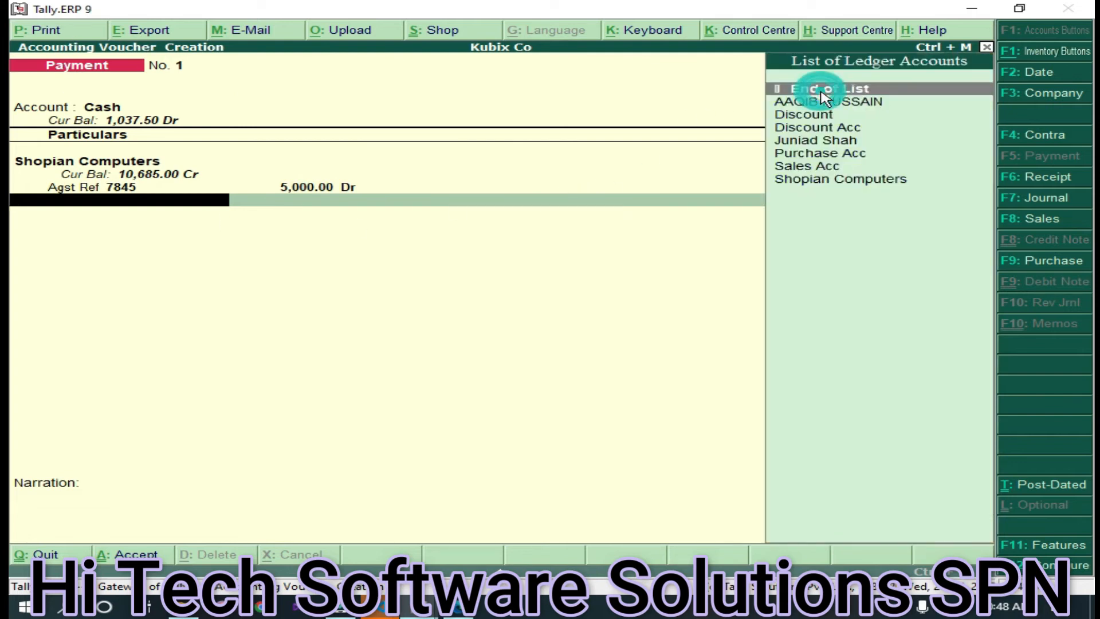
key("Return")
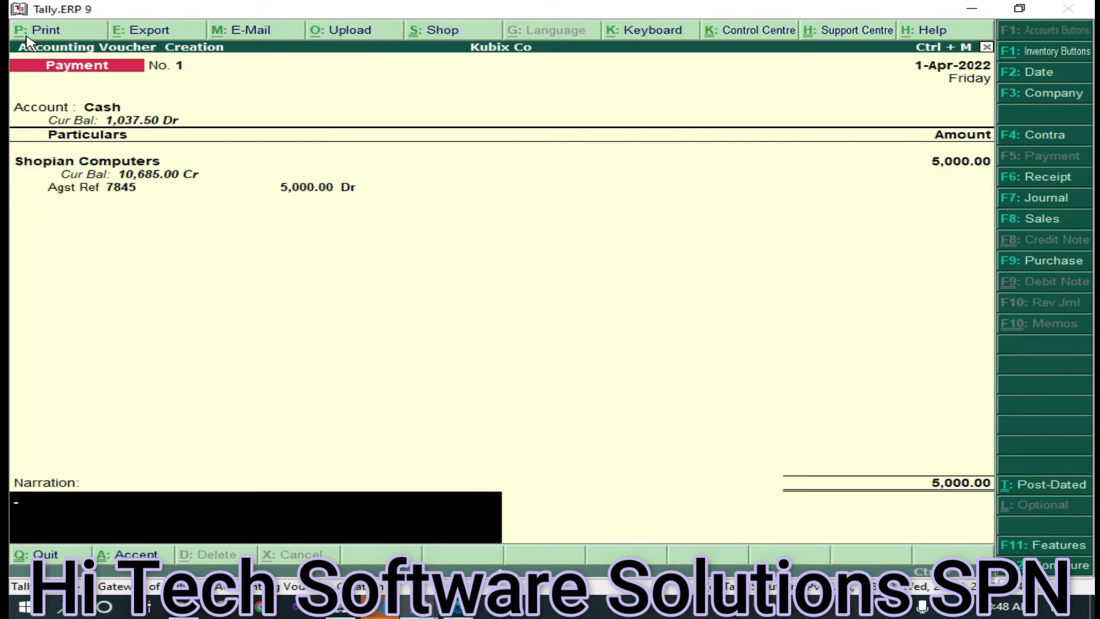
- Print the payment voucher to a PDF named "shopian computers payment" on the Desktop
left_click(45, 31)
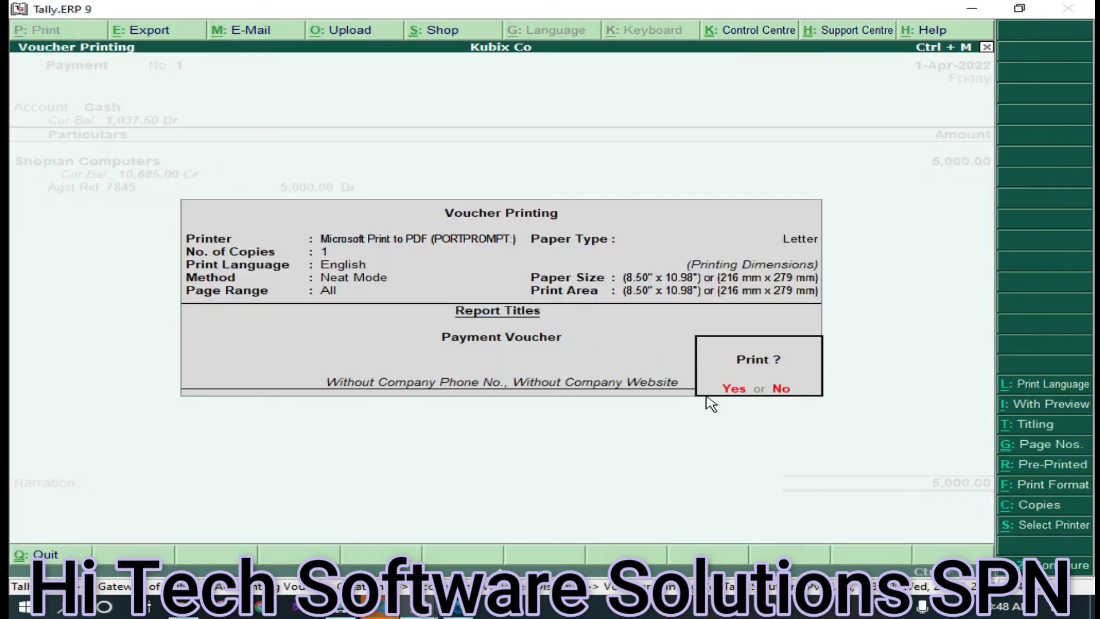
left_click(734, 390)
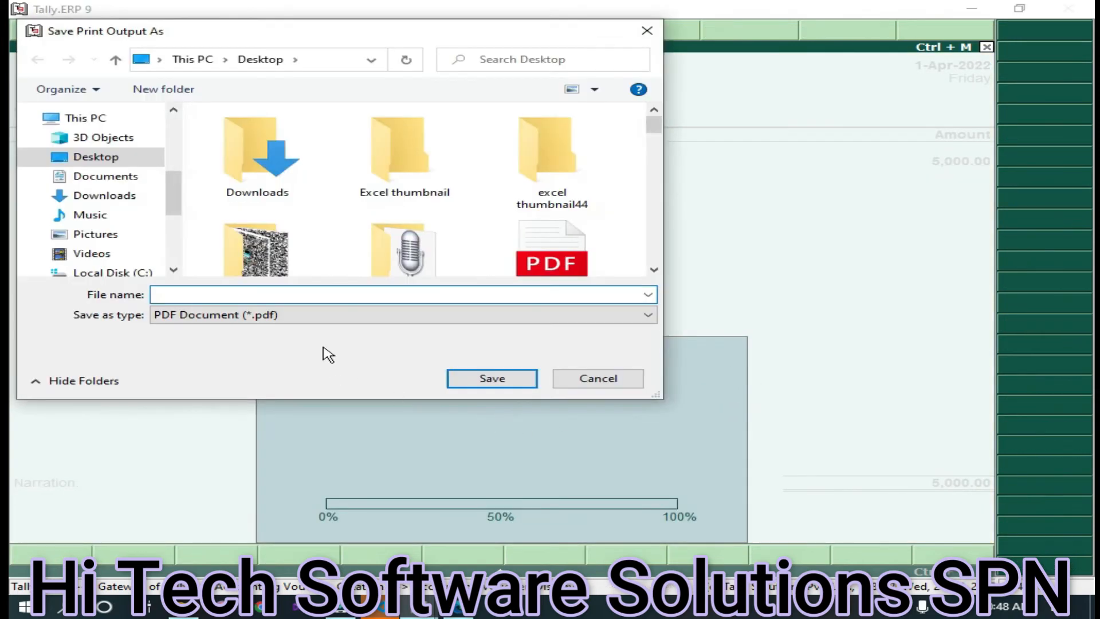
type("sh")
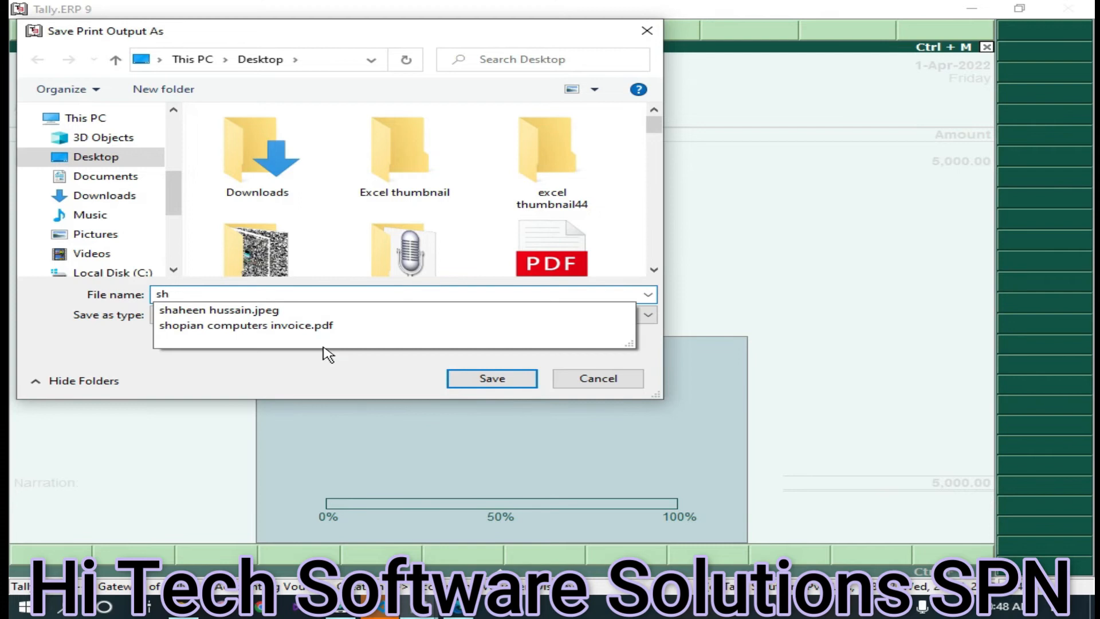
key("Down")
key("Down")
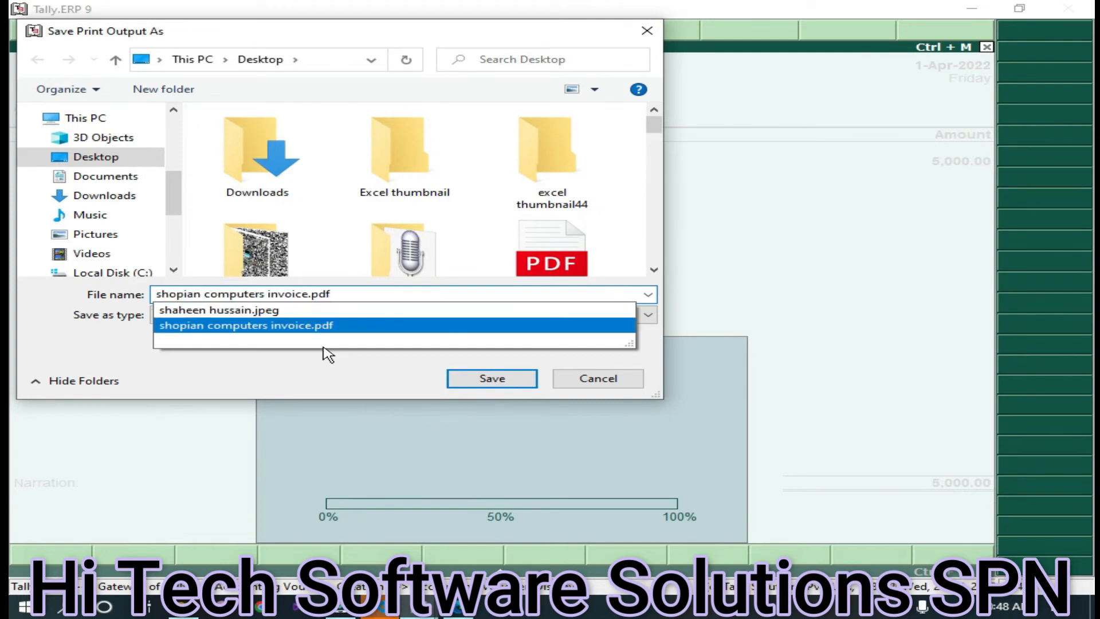
key("BackSpace")
key("BackSpace")
key("BackSpace")
key("BackSpace")
key("BackSpace")
key("BackSpace")
key("BackSpace")
key("BackSpace")
key("BackSpace")
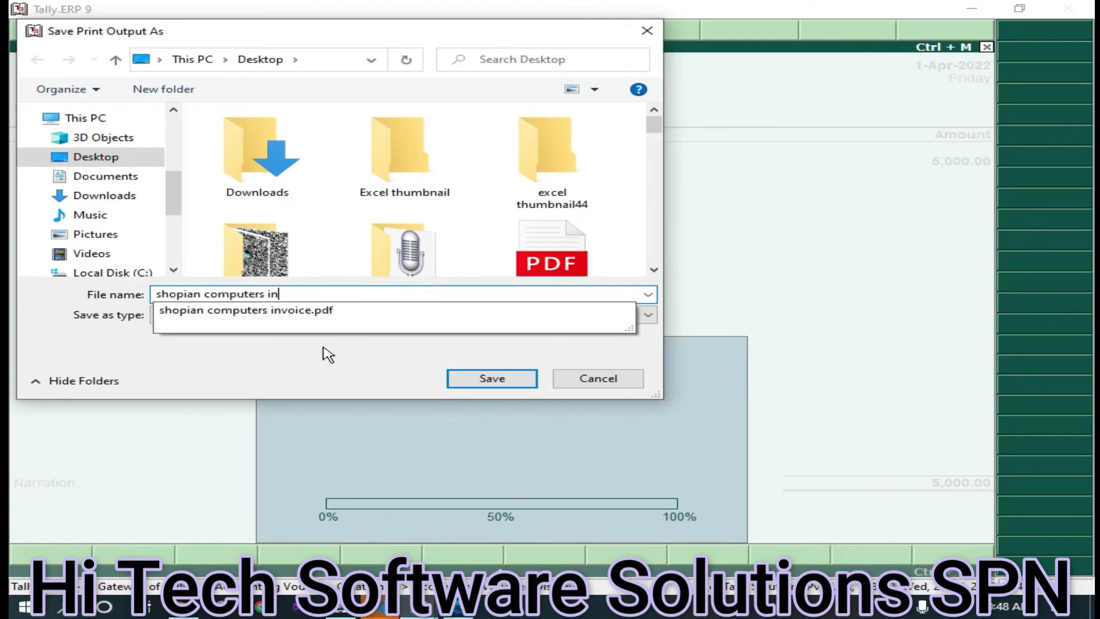
type("payment")
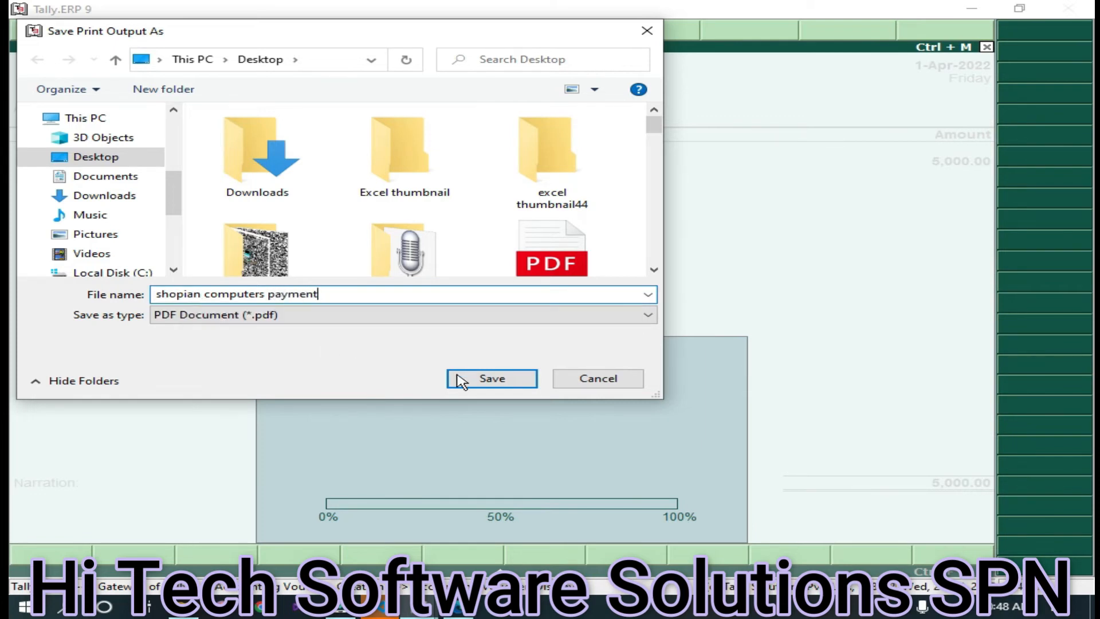
left_click(491, 379)
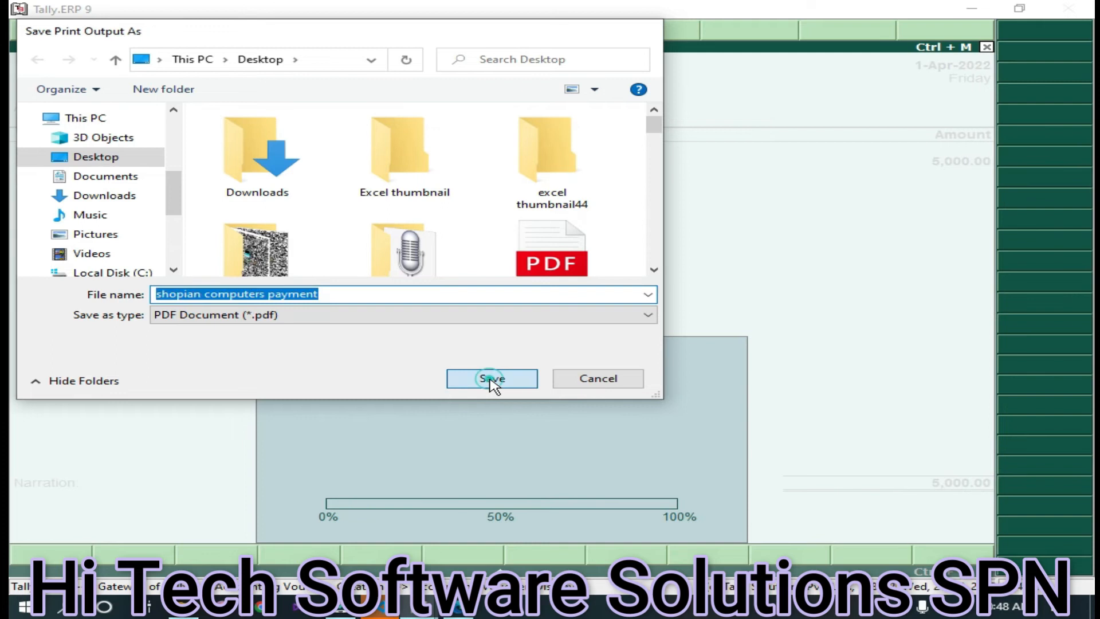
- Open the "shopian computers payment" PDF from File Explorer and check the voucher's account, bill reference and amount
left_click(183, 606)
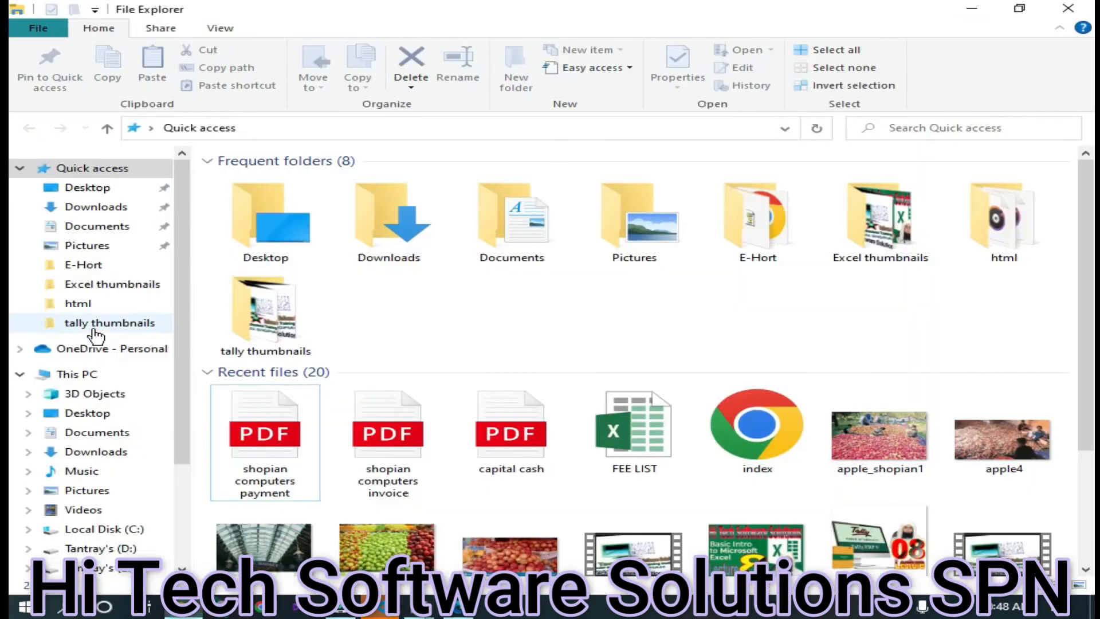
left_click(258, 467)
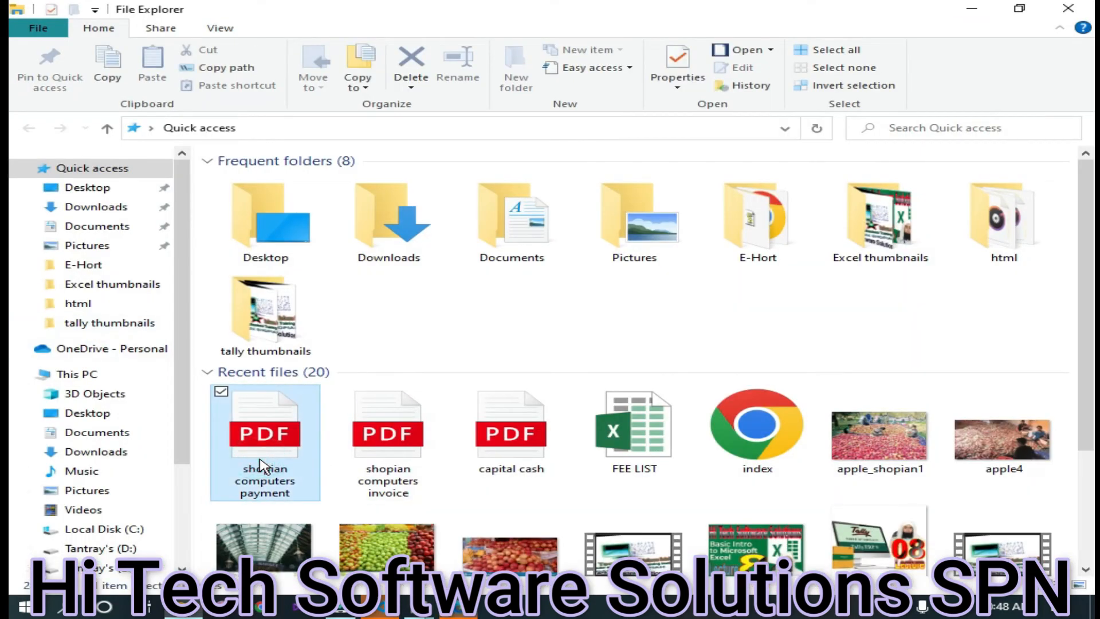
left_click(454, 607)
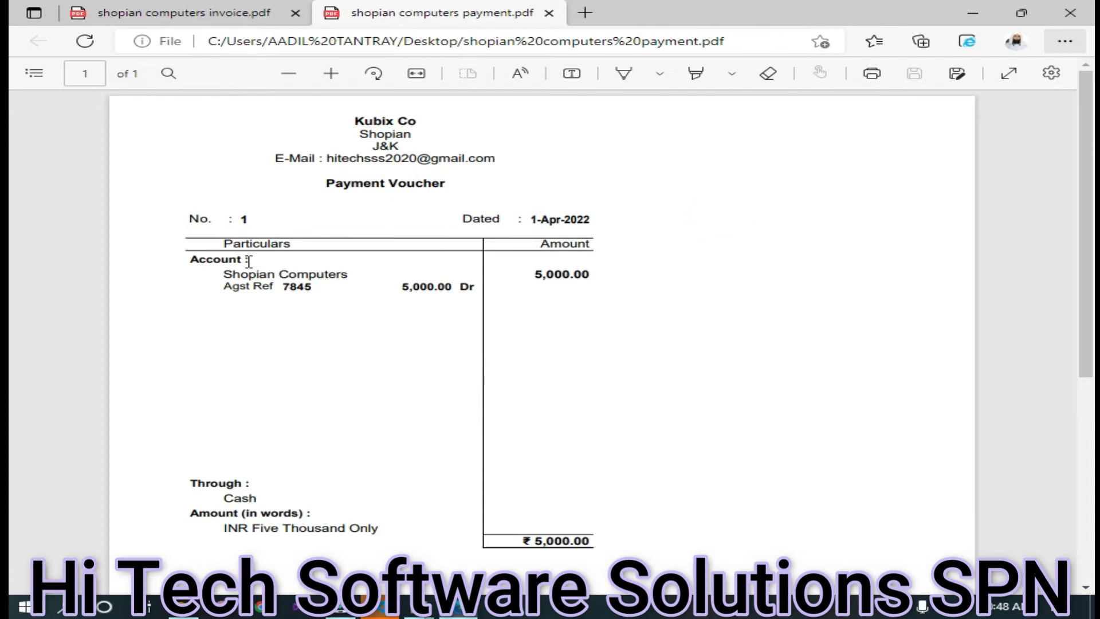
left_click(530, 215)
left_click(657, 236)
- Switch back to Tally.ERP 9 and save the cash payment voucher for Shopian Computers
mouse_move(433, 614)
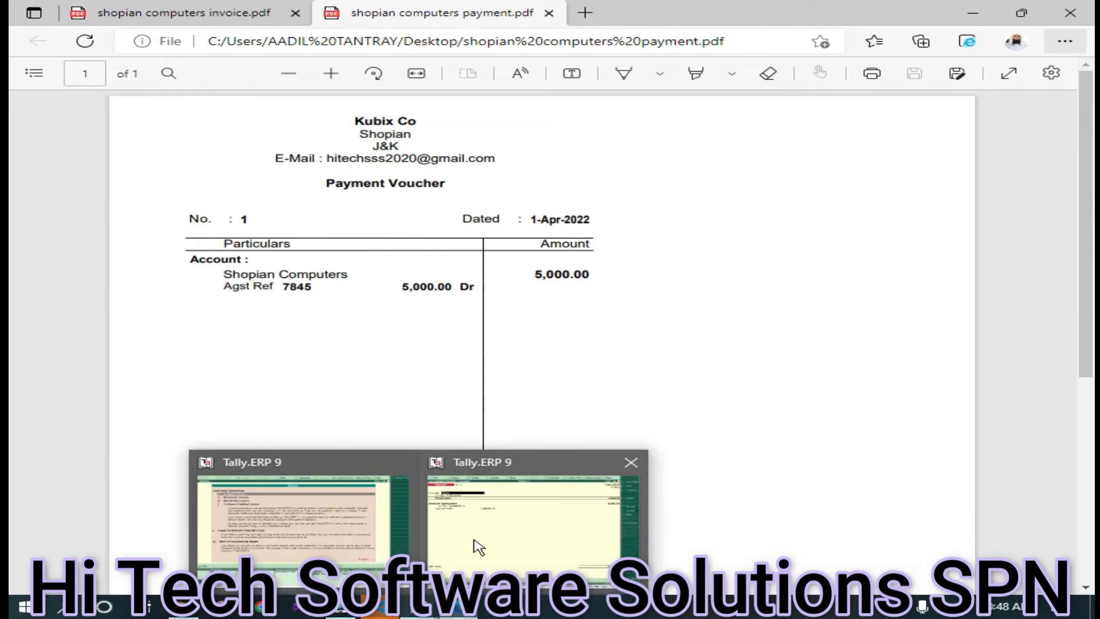
left_click(519, 523)
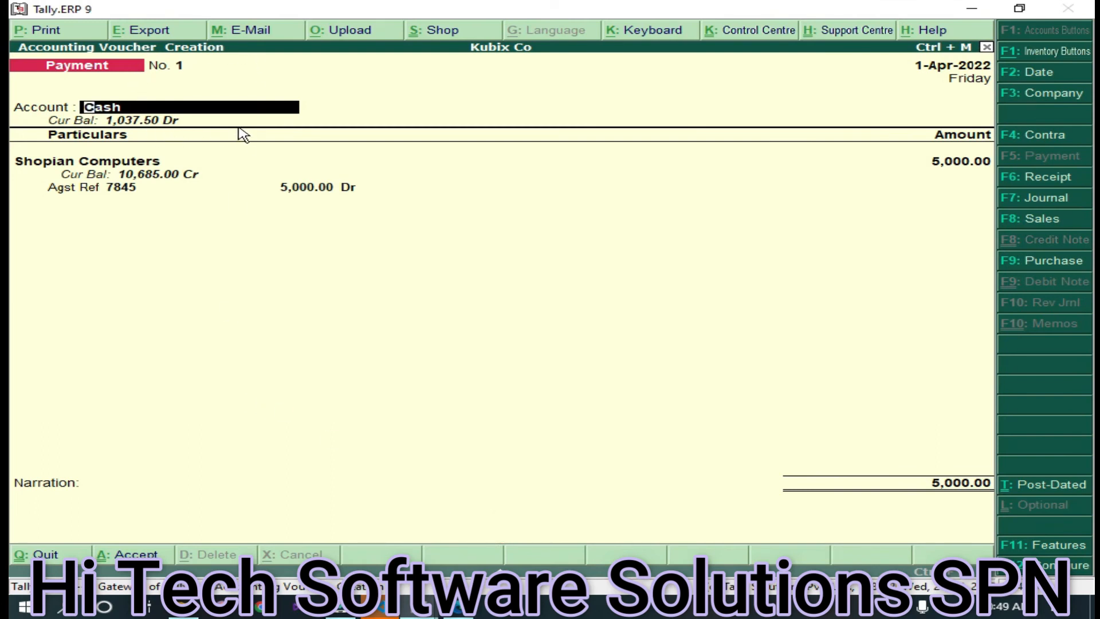
key("ctrl+a")
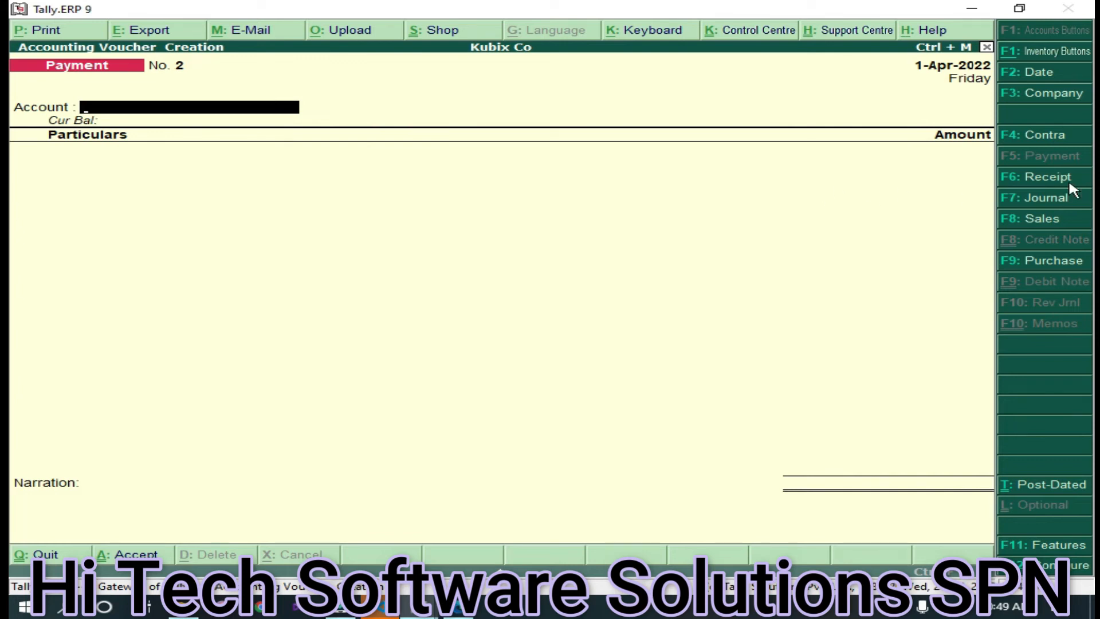
key("space")
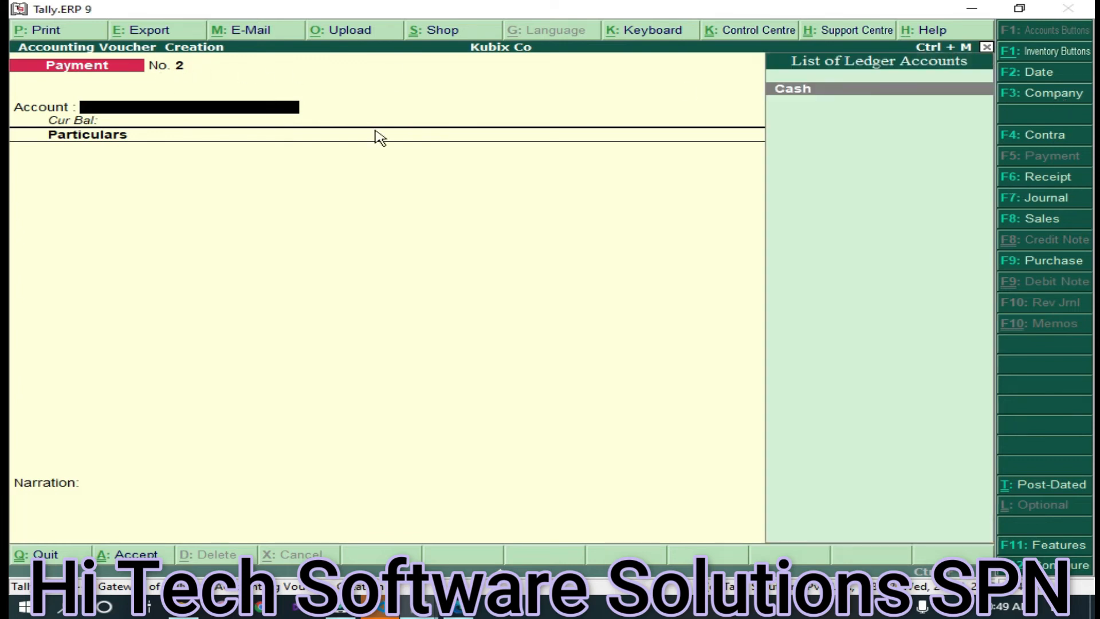
key("Return")
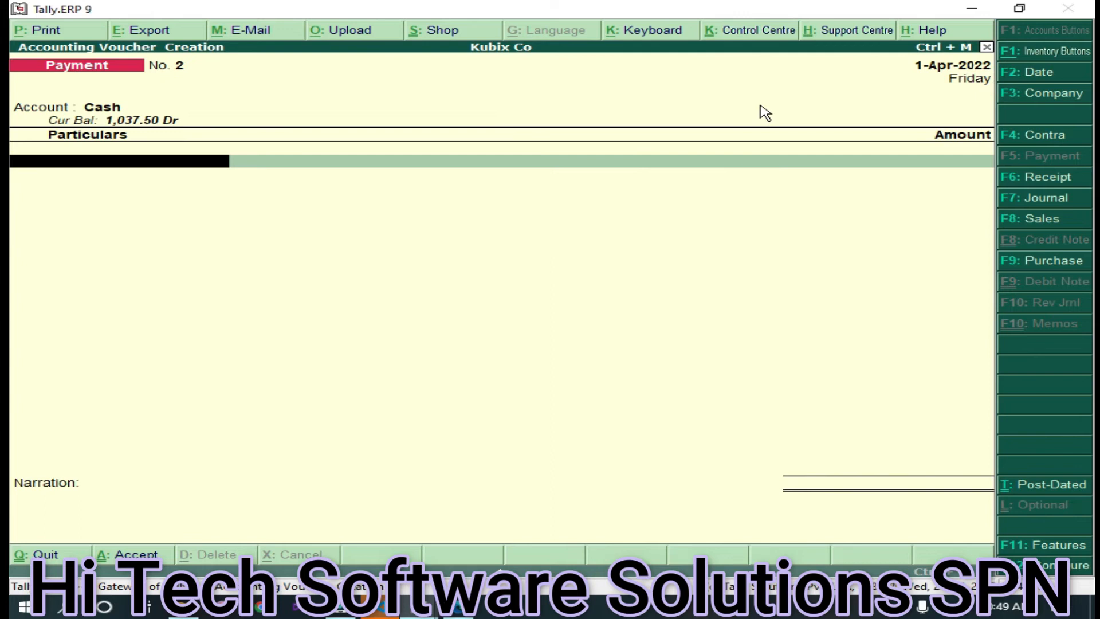
key("space")
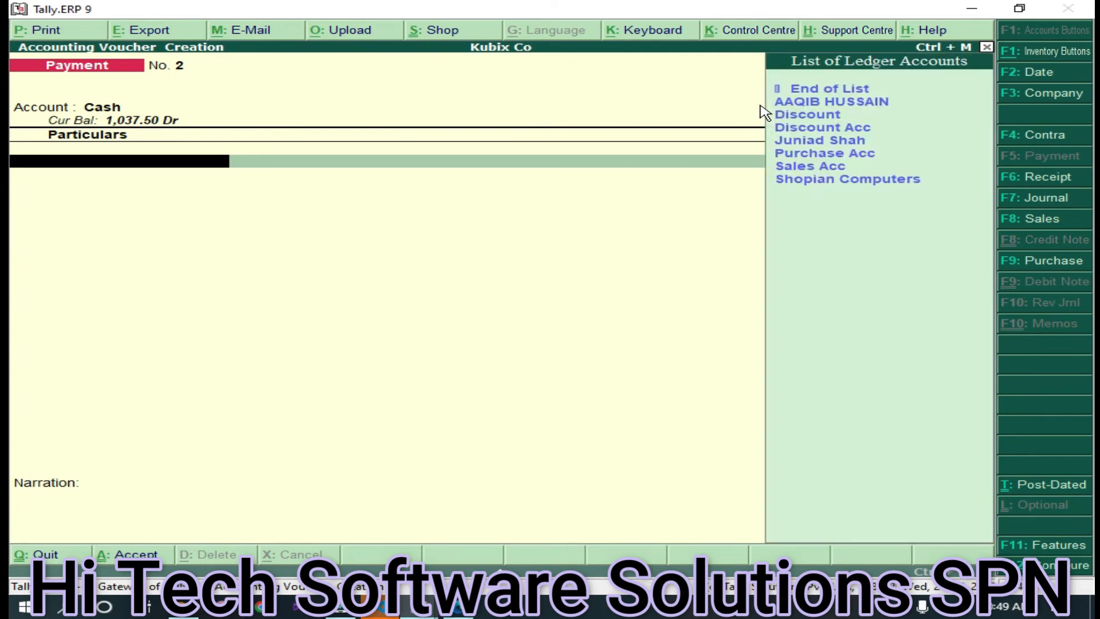
key("Down")
key("Down")
key("Down")
key("Down")
key("Down")
key("Down")
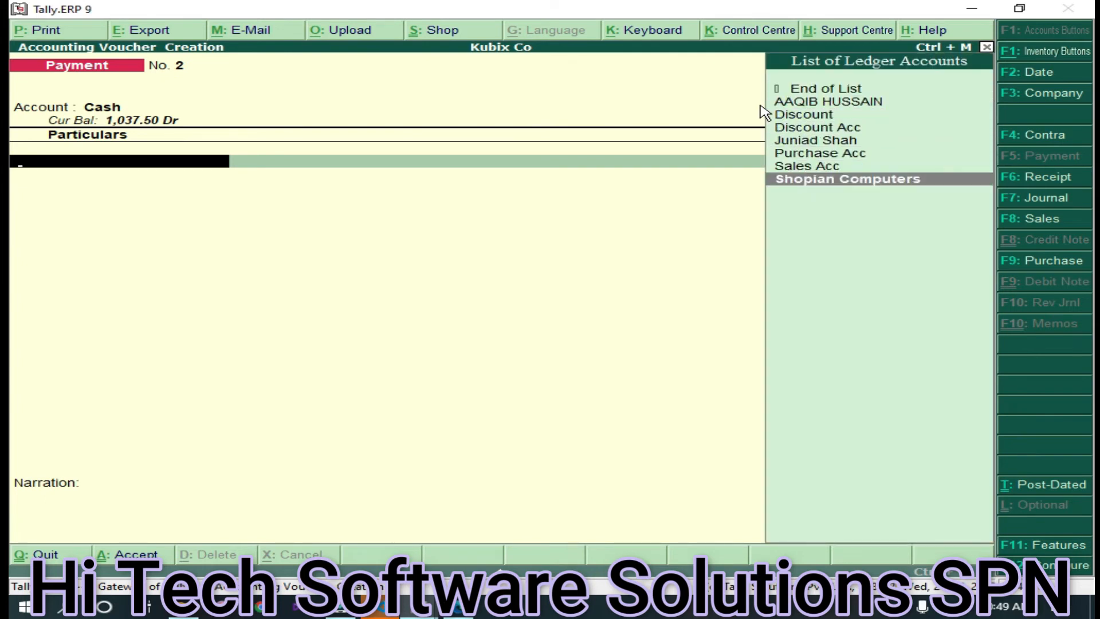
key("Return")
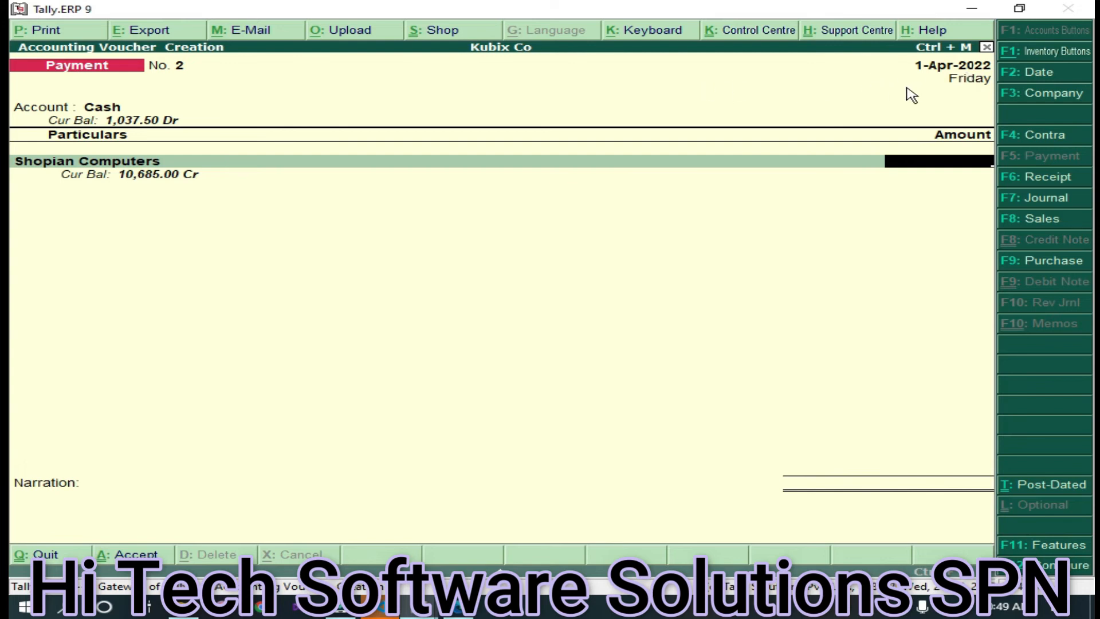
key("Escape")
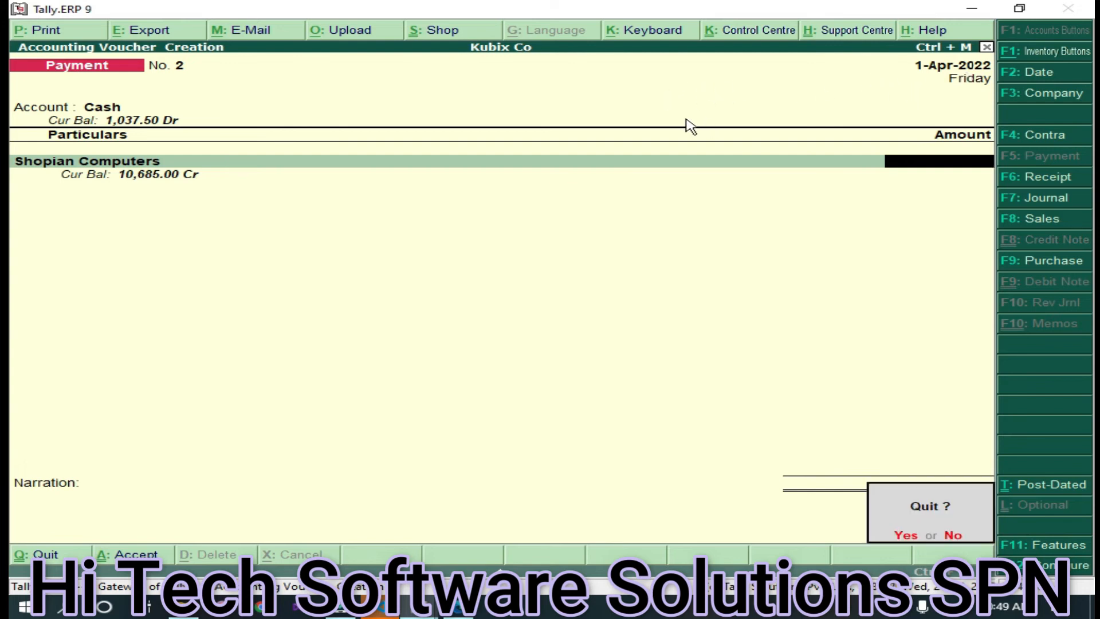
key("Return")
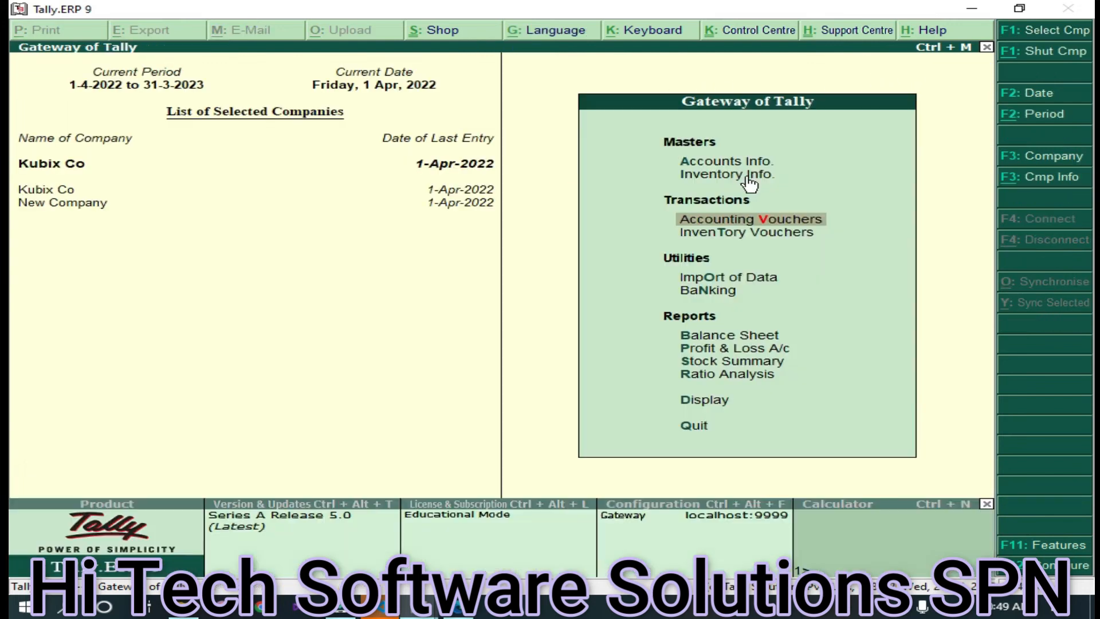
- Open the Cash ledger for alteration from the accounts masters
left_click(725, 164)
left_click(731, 239)
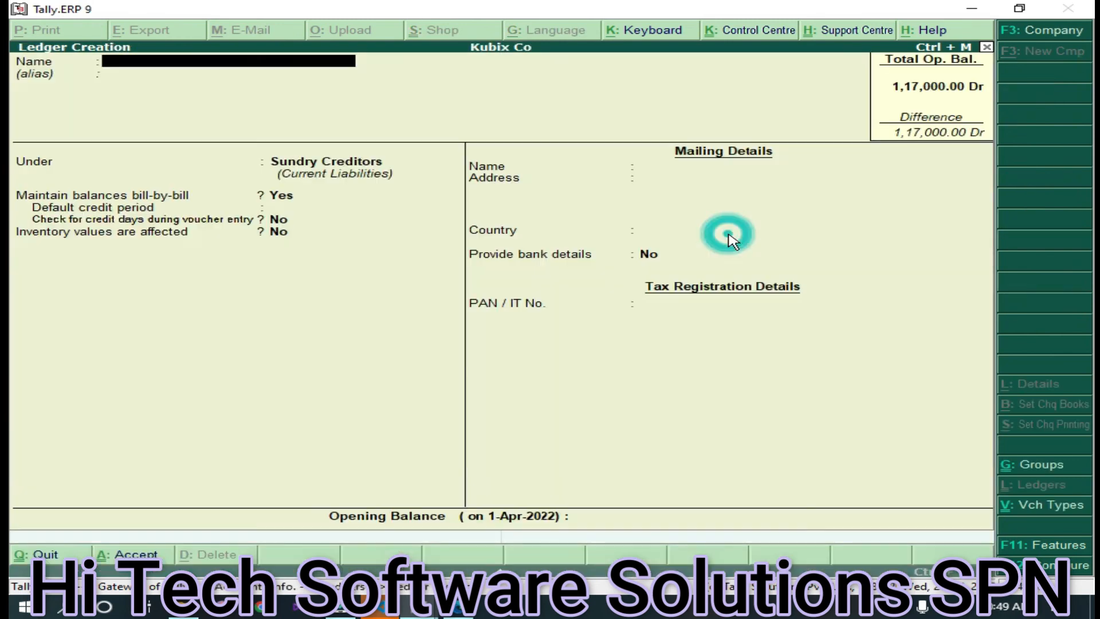
key("Escape")
key("Return")
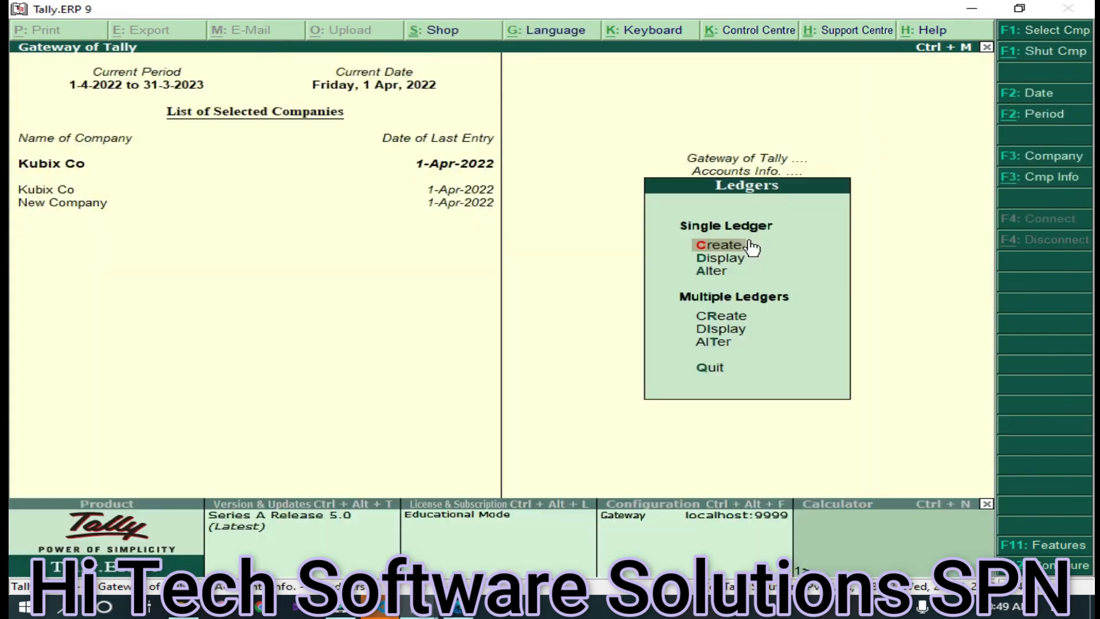
left_click(714, 273)
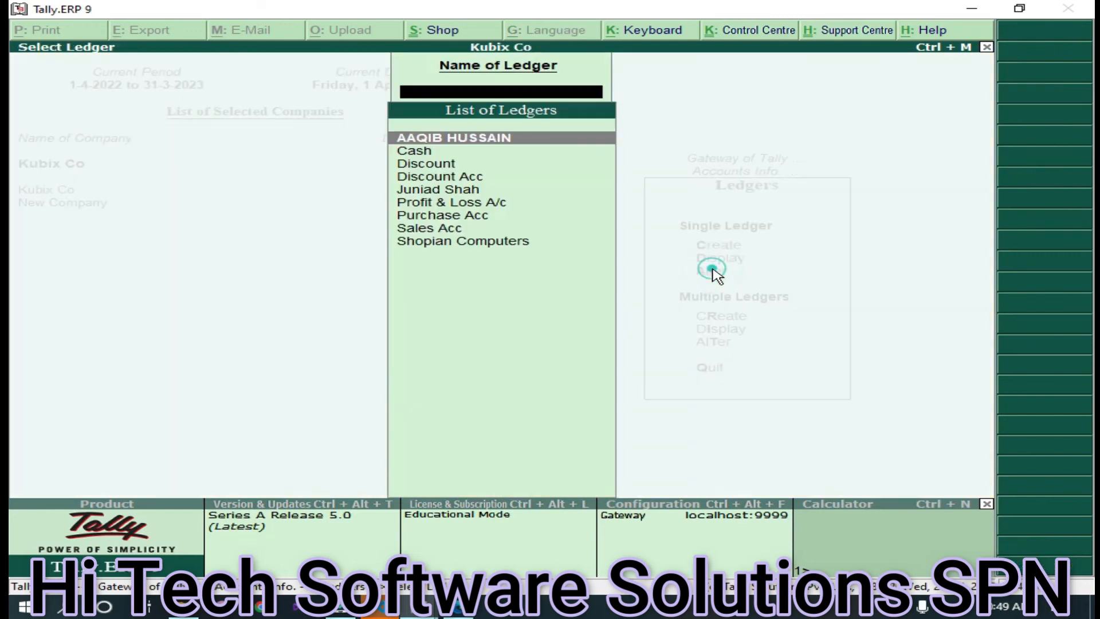
left_click(436, 154)
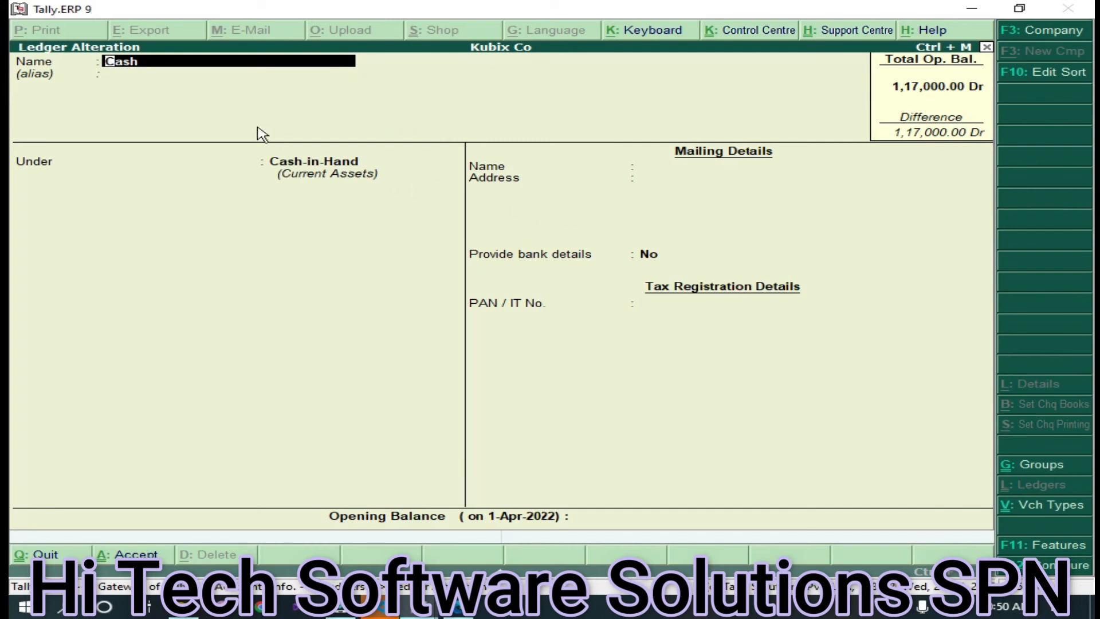
- Set the Cash ledger's opening balance to 50000, save it, and return to the Gateway of Tally
left_click(442, 510)
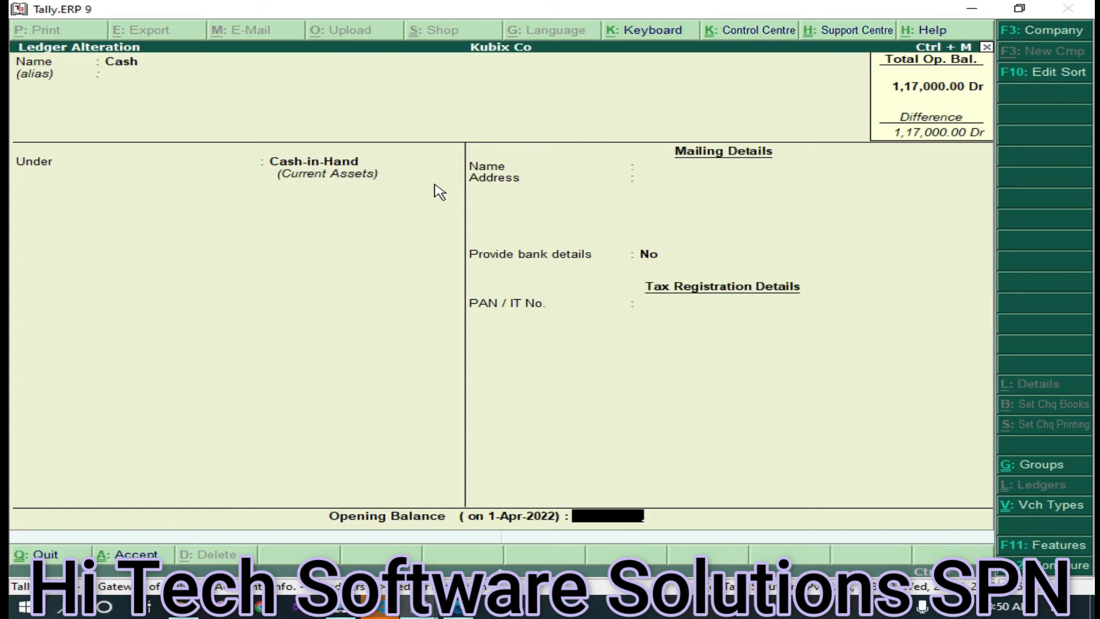
type("50000")
key("ctrl+a")
key("Escape")
key("Escape")
key("Escape")
key("Escape")
key("Escape")
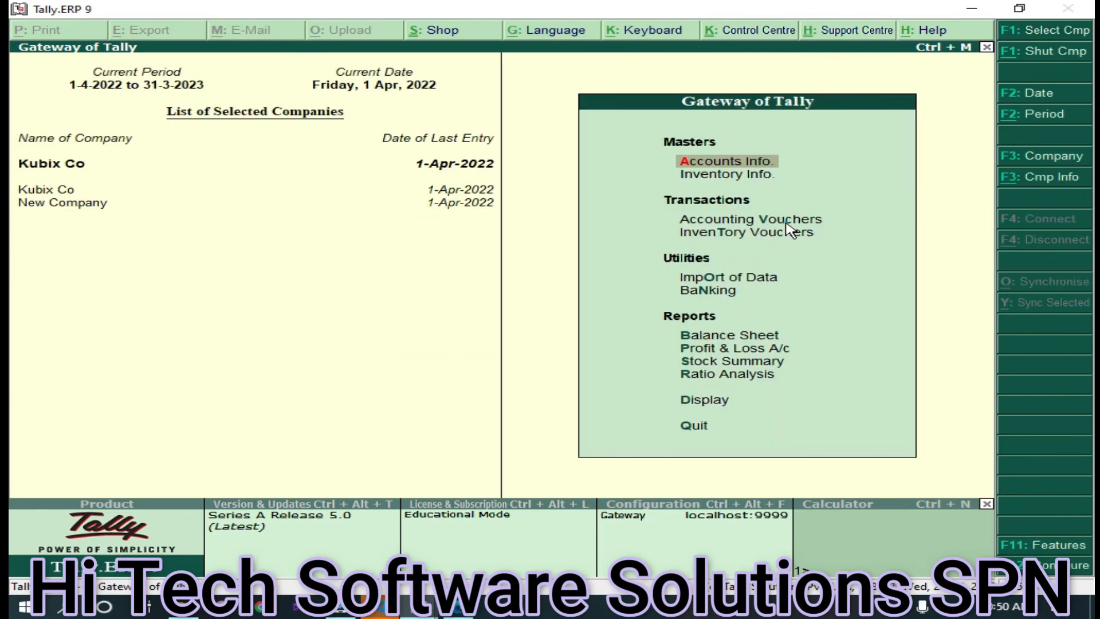
- Start a payment voucher from the Cash account and choose Shopian Computers as the ledger to pay
left_click(788, 222)
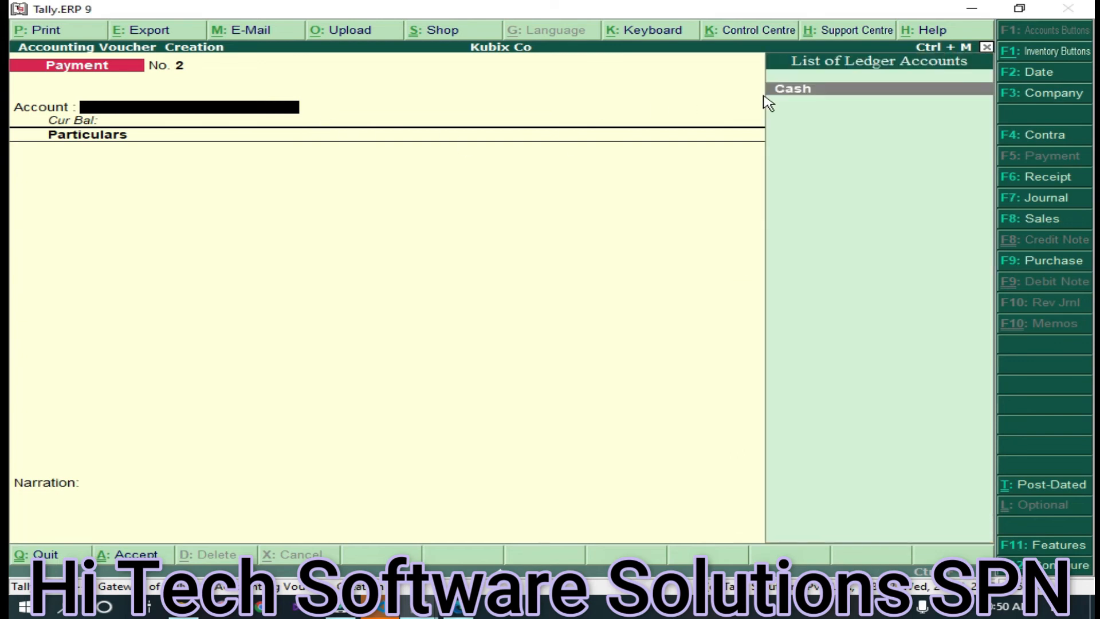
key("Return")
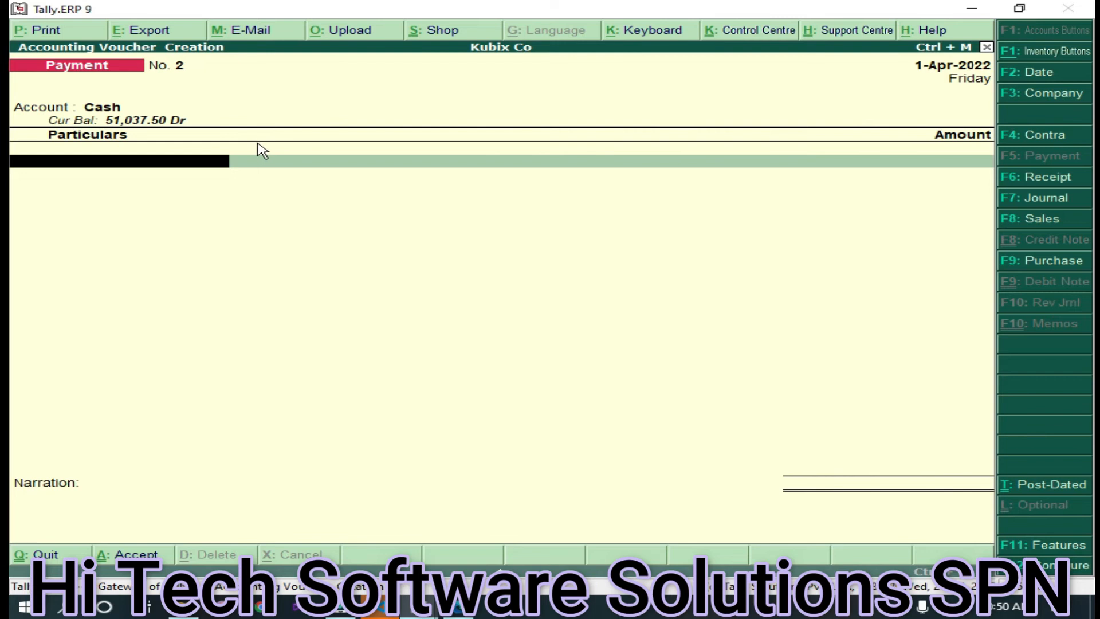
key("space")
key("Down")
key("Down")
key("Down")
key("Down")
key("Down")
key("Down")
key("Down")
key("Return")
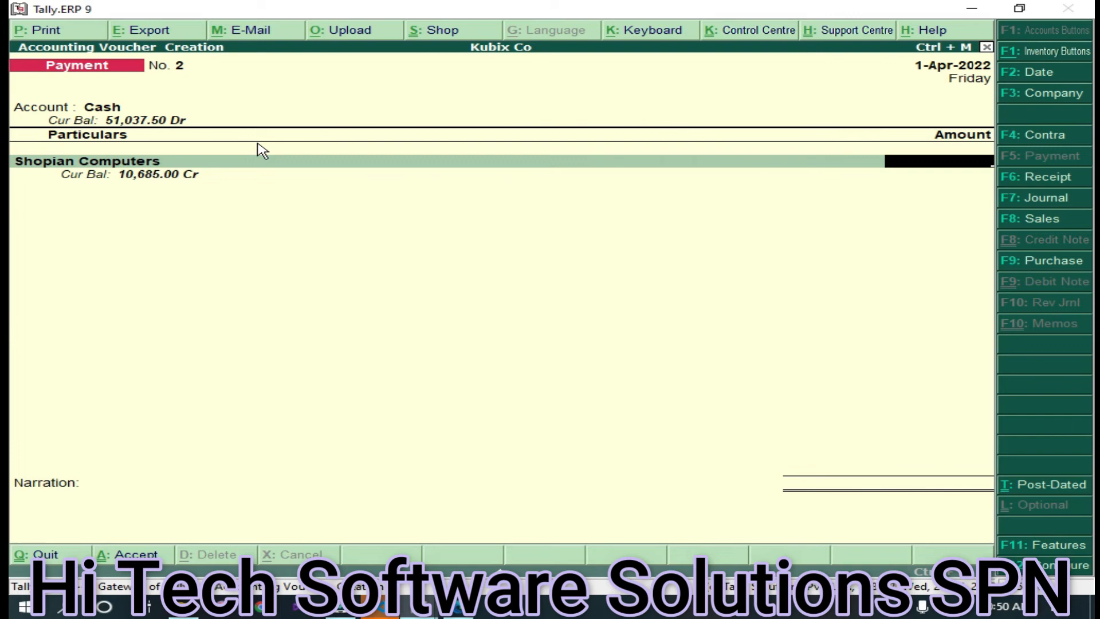
- Enter a payment amount of 10,685.00, allocate it in full against pending bill 7845, and save the voucher
type("10685")
key("Return")
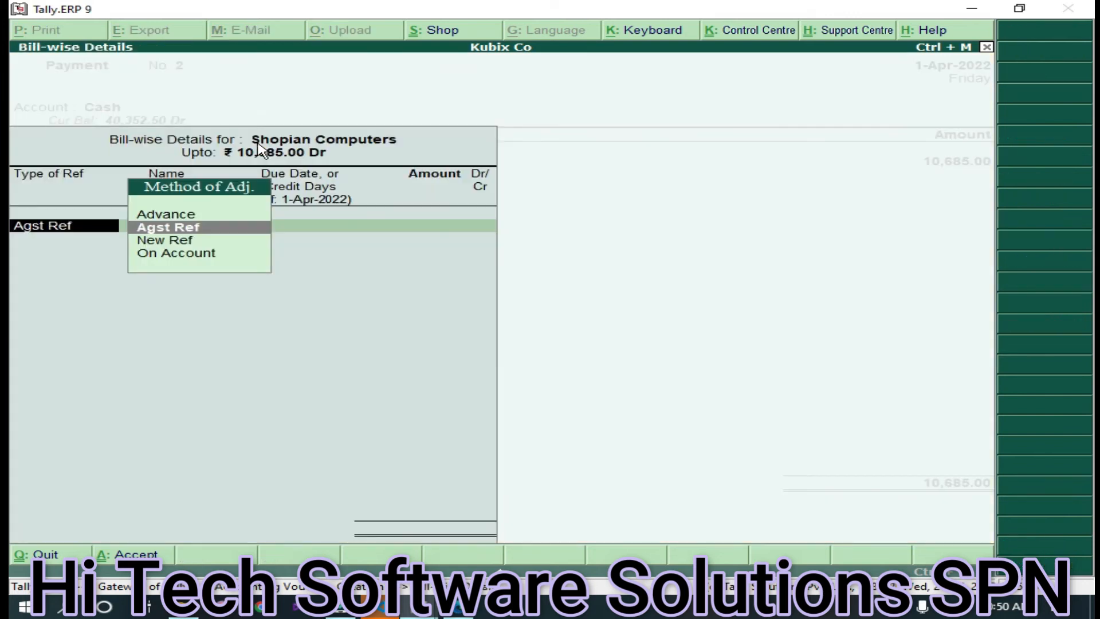
key("Return")
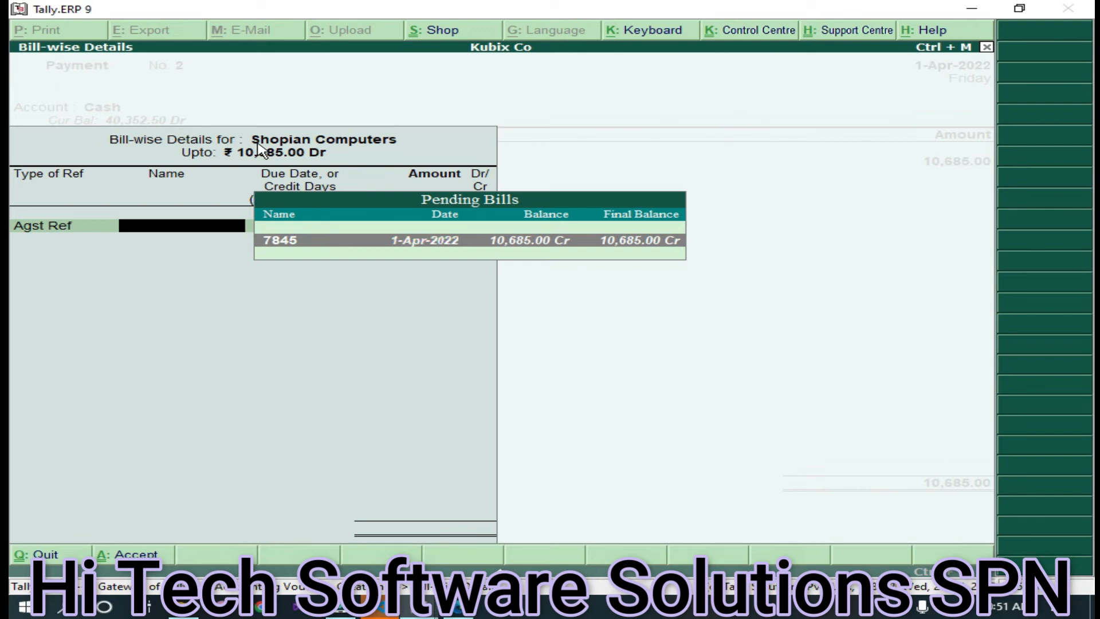
key("Return")
key("Return")
key("Return")
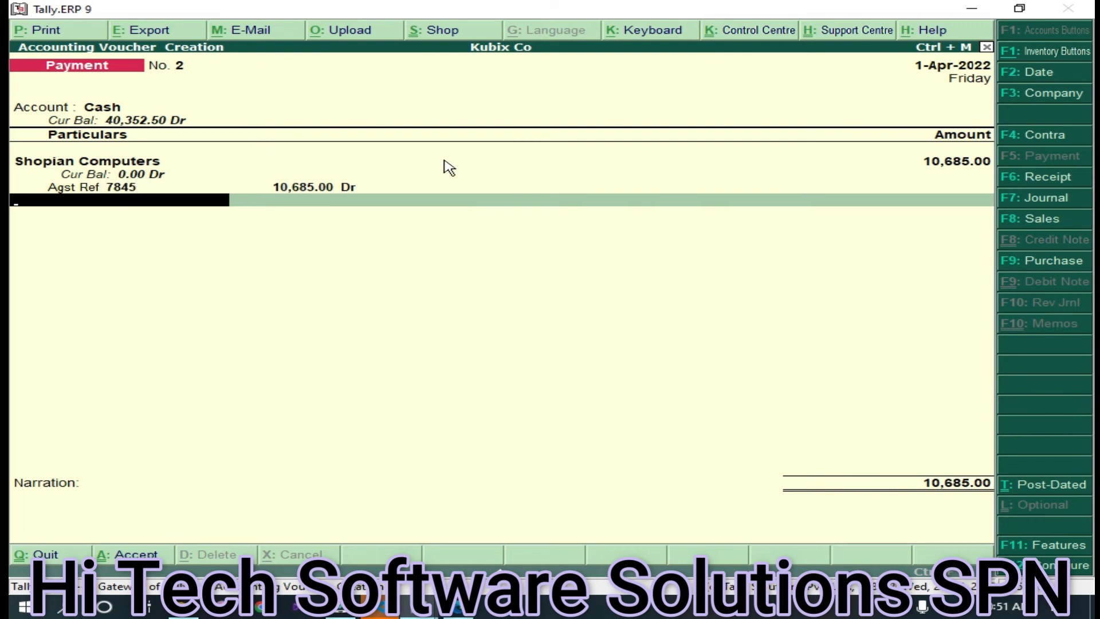
key("ctrl+a")
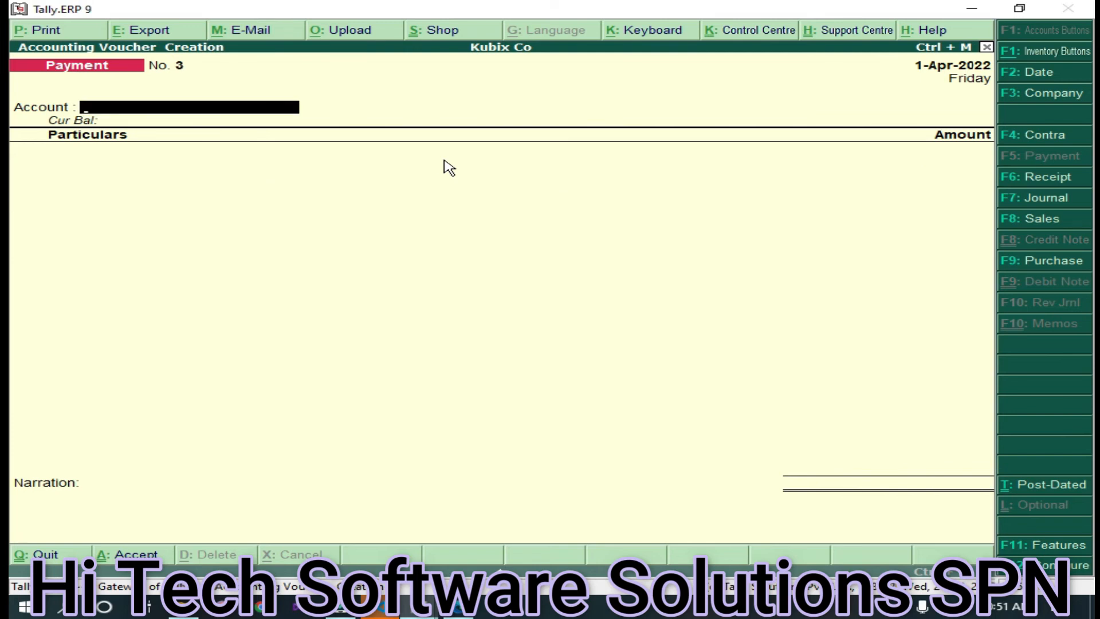
- Reopen the saved payment voucher and print it to a PDF named "shopian computers payment 2" on the Desktop
key("Page_Up")
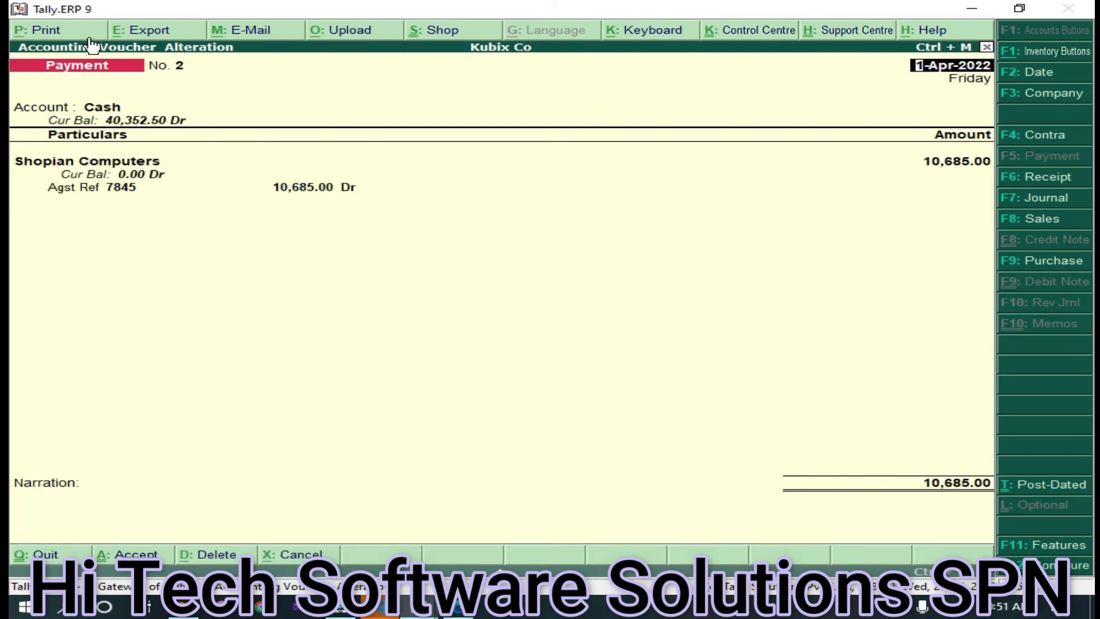
left_click(36, 33)
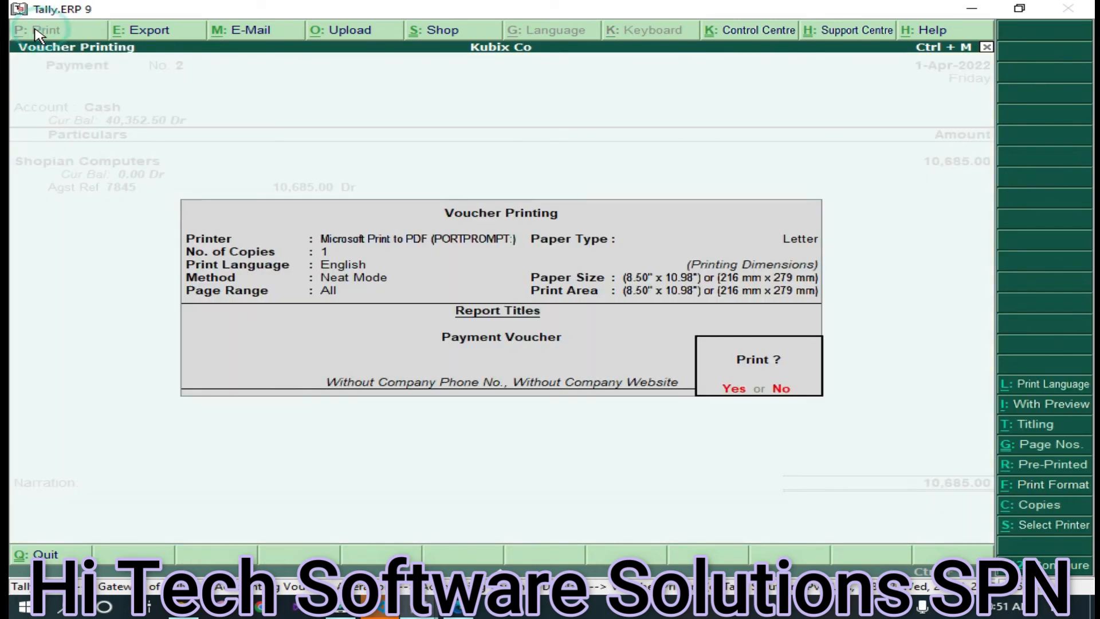
left_click(737, 388)
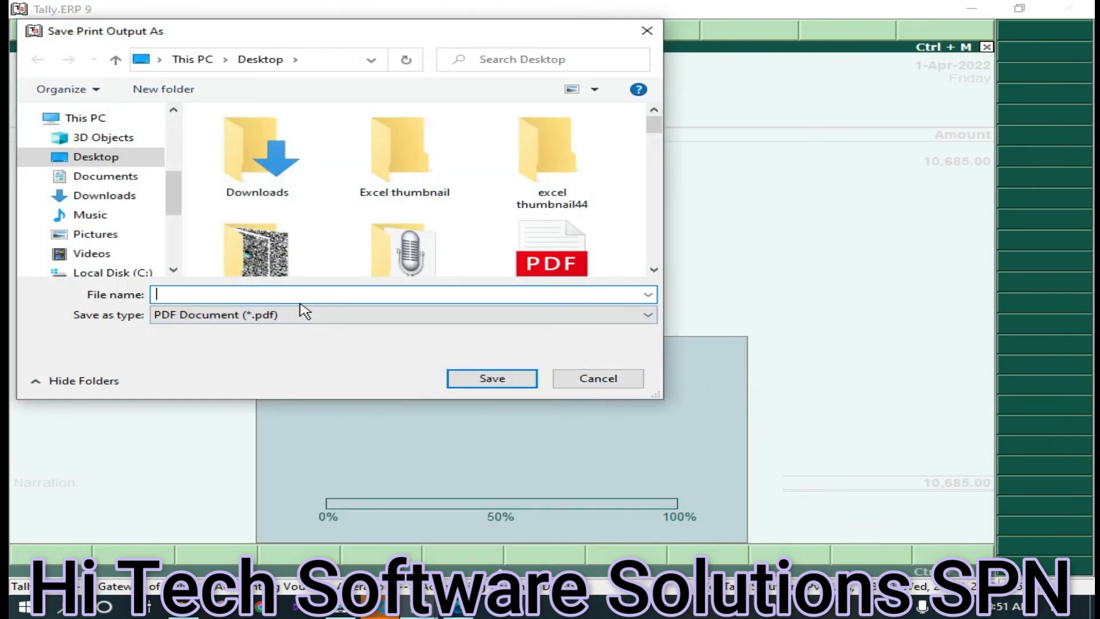
type("sho")
key("Down")
key("Down")
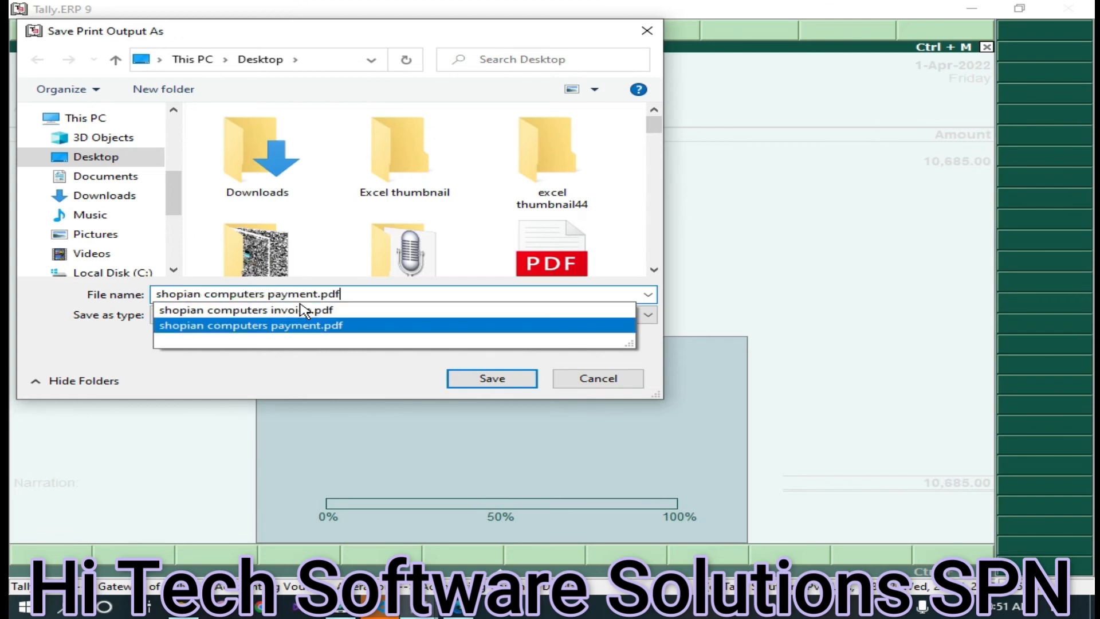
key("Left")
key("Left")
key("Left")
key("Left")
type("2")
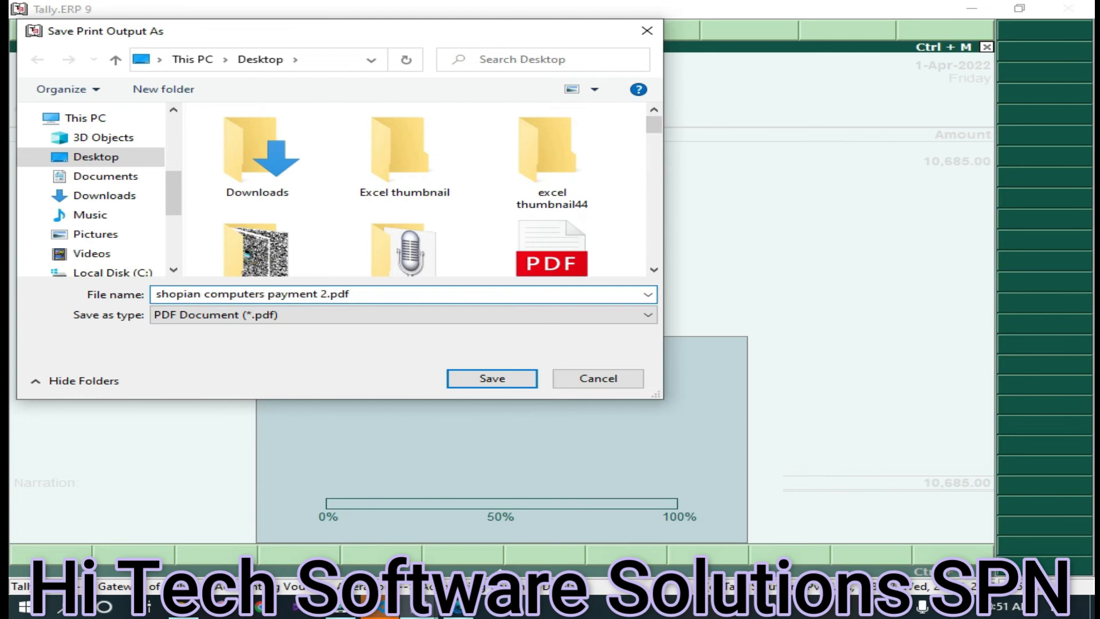
left_click(481, 379)
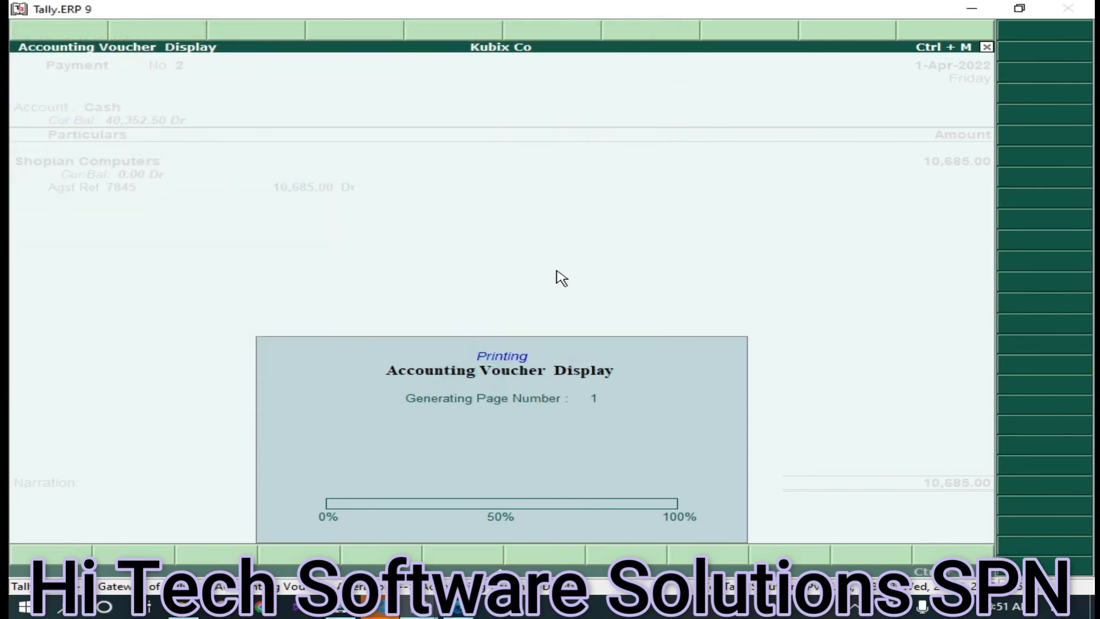
- Open the "shopian computers payment 2" PDF from File Explorer and check the voucher's total, bill reference and allocated amount
left_click(193, 603)
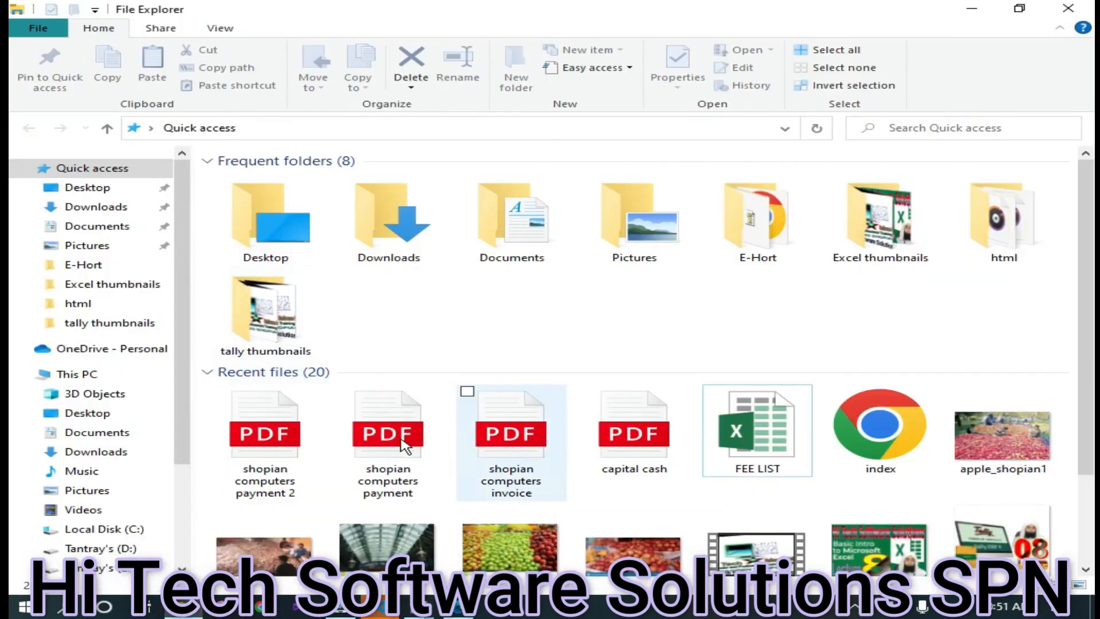
double_click(255, 447)
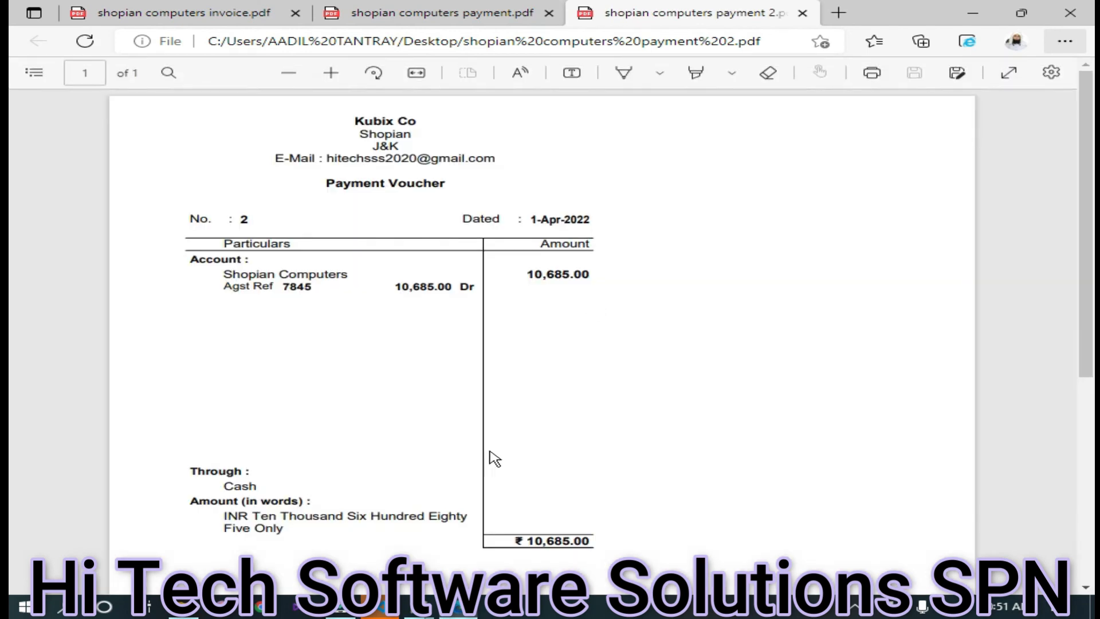
left_click_drag(528, 544, 642, 544)
left_click(642, 544)
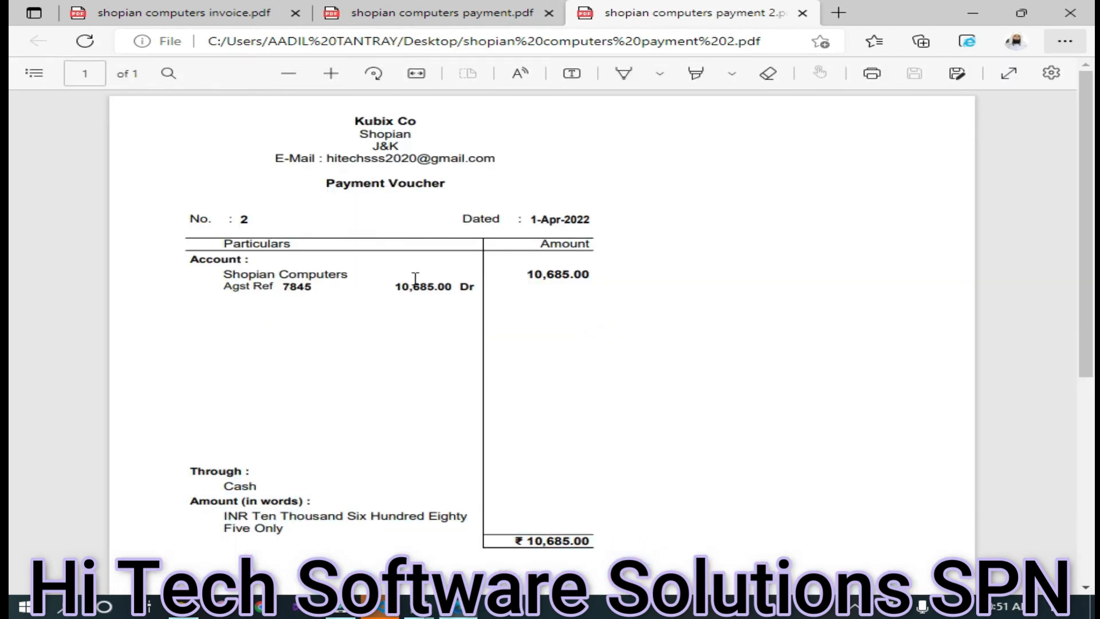
left_click_drag(386, 287, 460, 281)
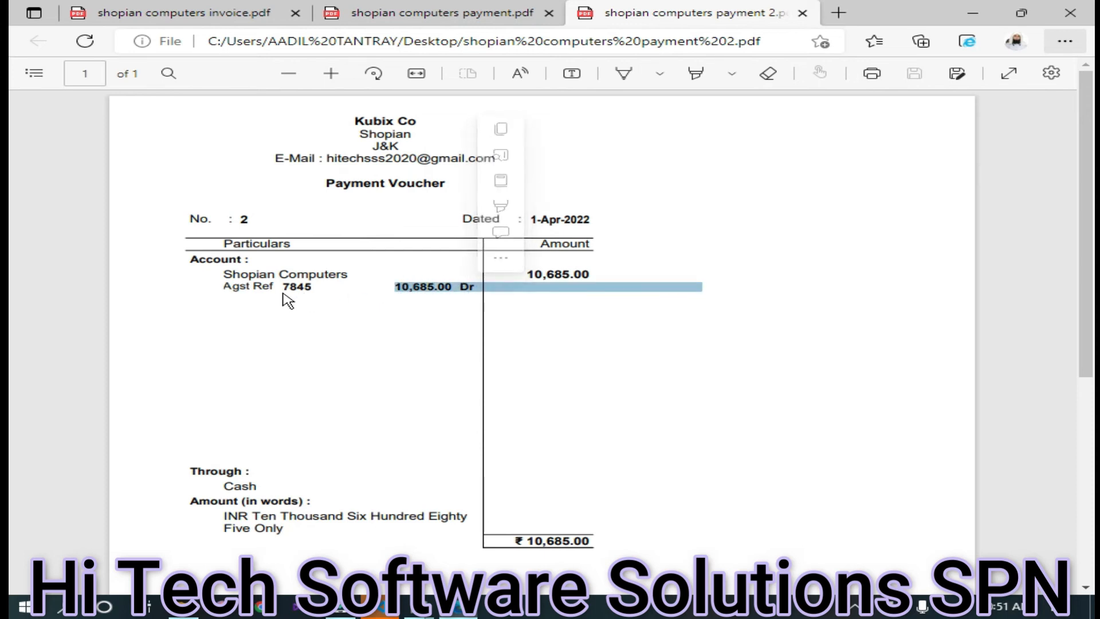
triple_click(303, 286)
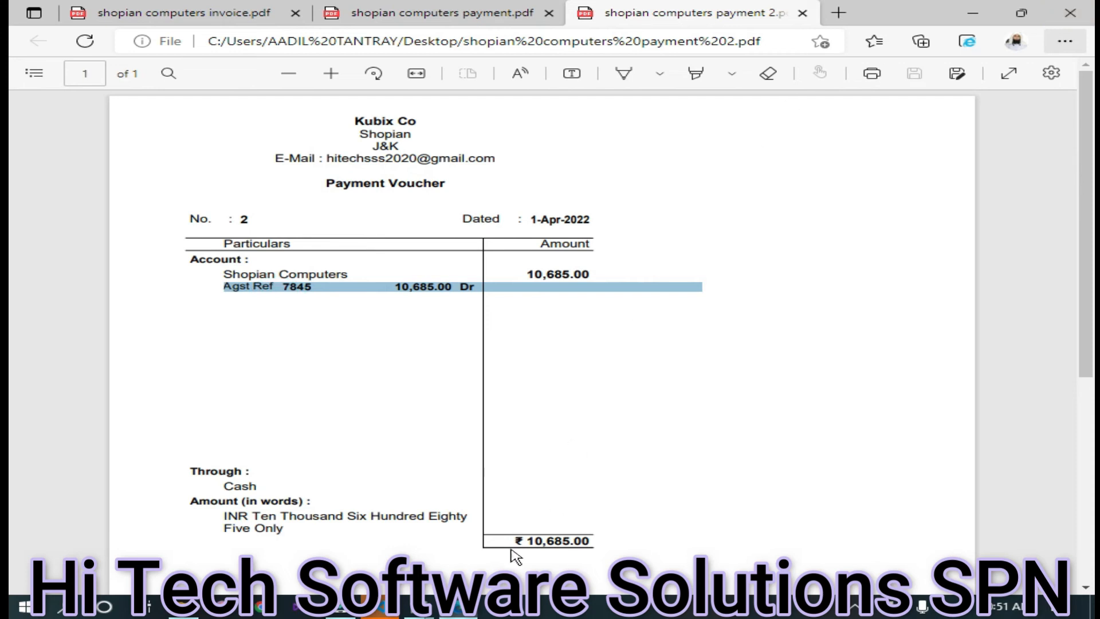
- Switch back to Tally.ERP 9, leave the saved payment voucher, and stay in payment voucher creation
mouse_move(418, 607)
left_click(456, 533)
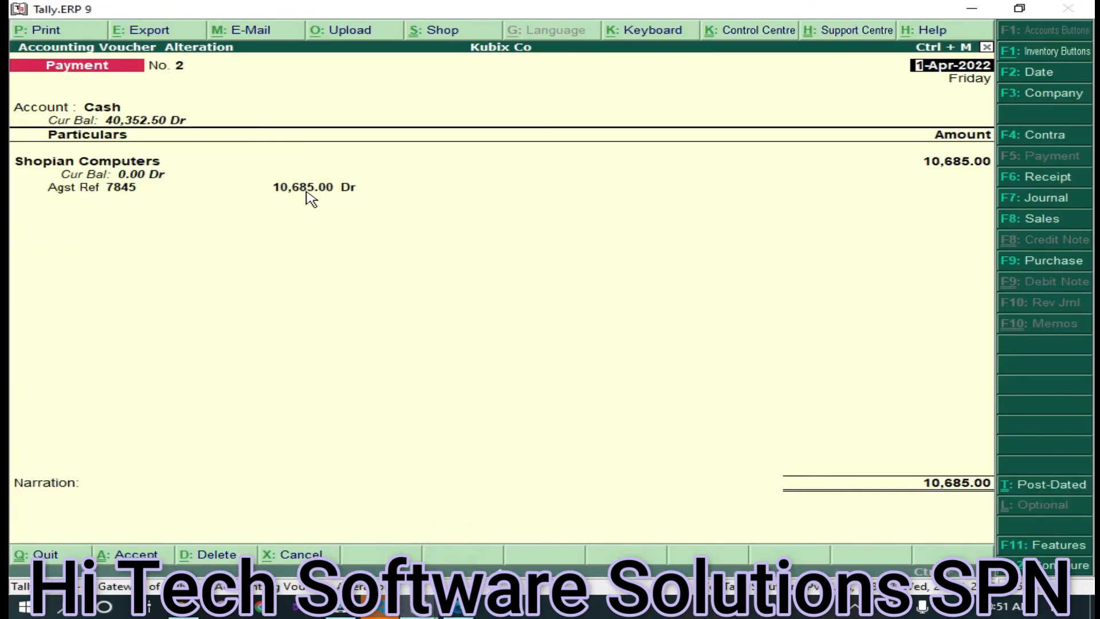
key("Escape")
key("Return")
key("Escape")
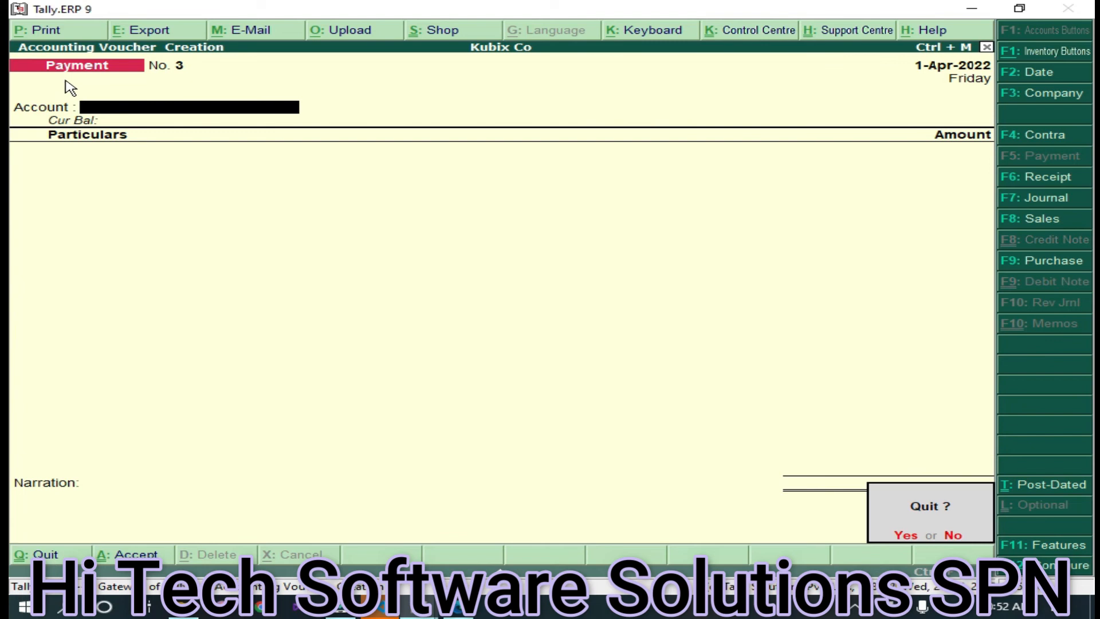
left_click(960, 537)
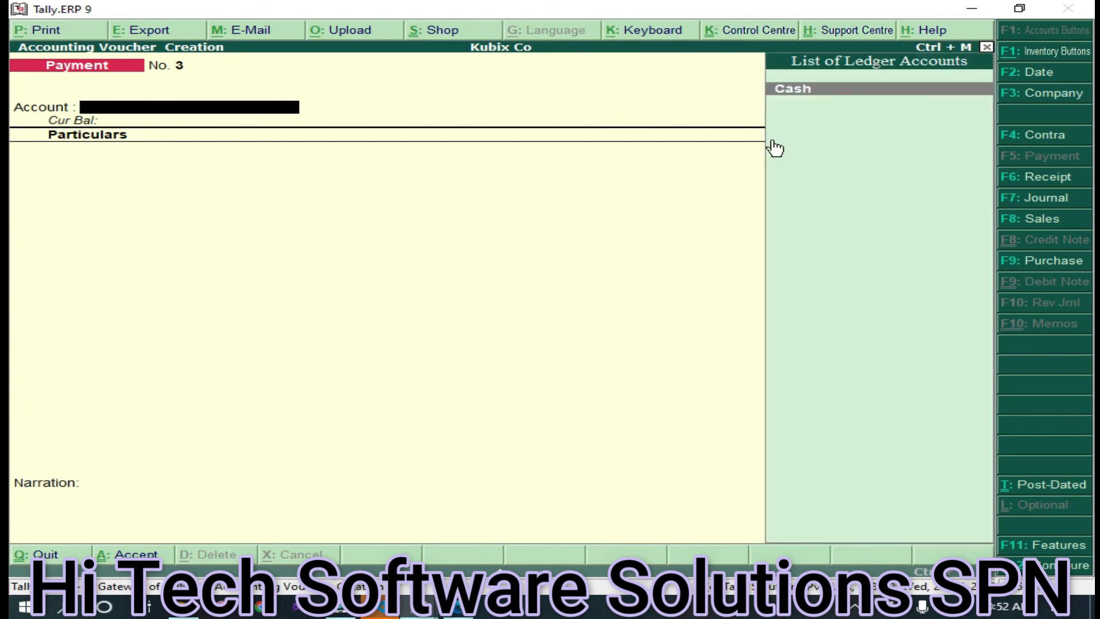
- Enter a new payment of 5,000.00 from the Cash account to Shopian Computers
key("Return")
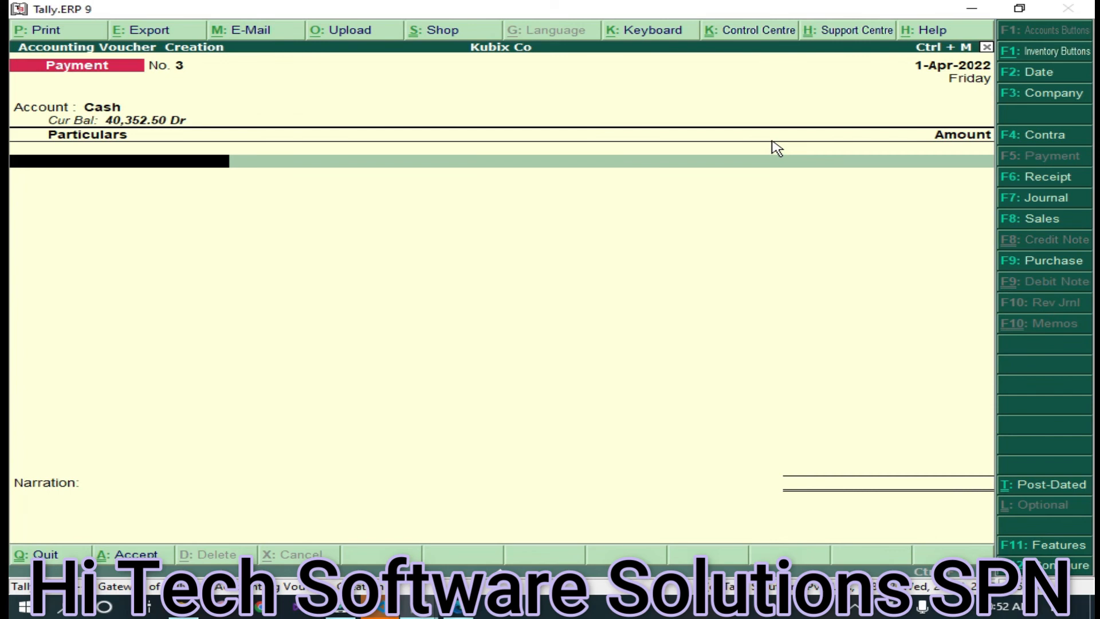
key("Return")
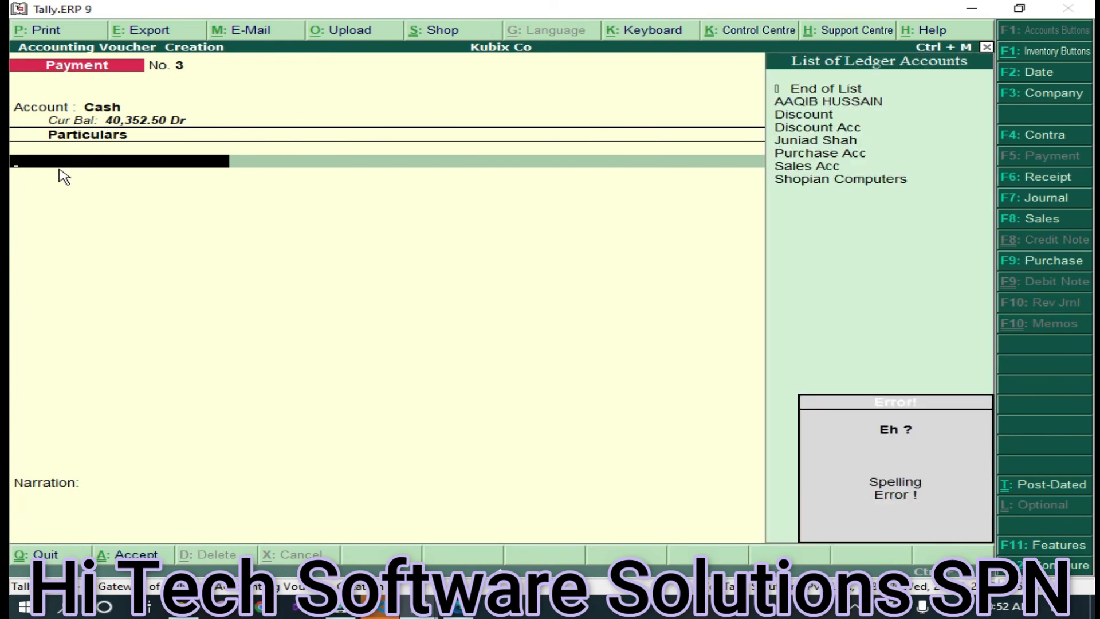
left_click(860, 184)
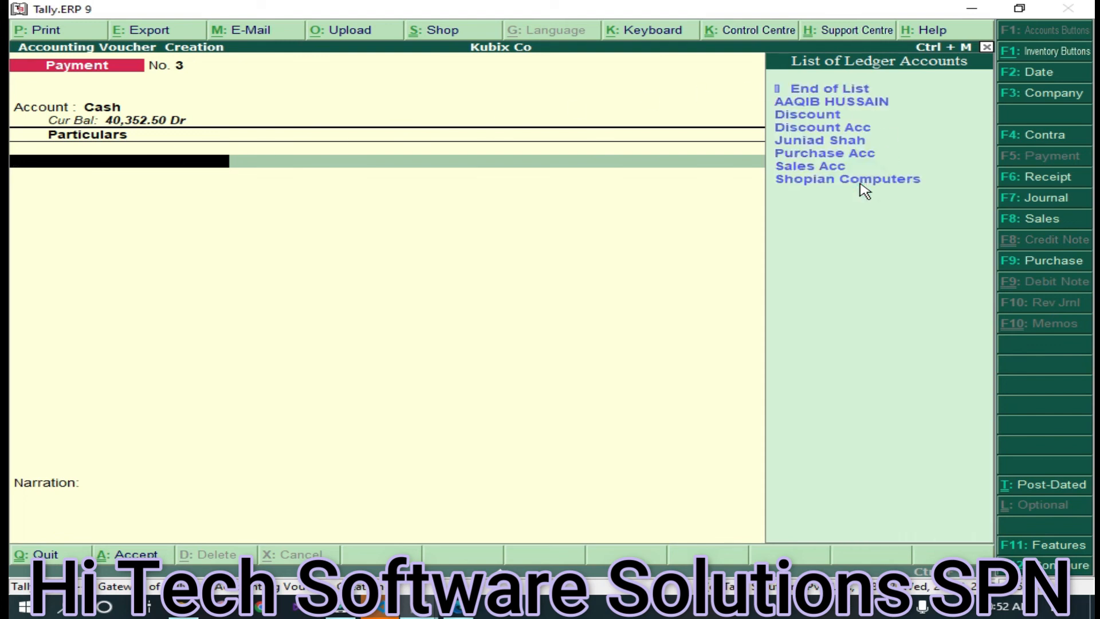
left_click(860, 184)
left_click(857, 182)
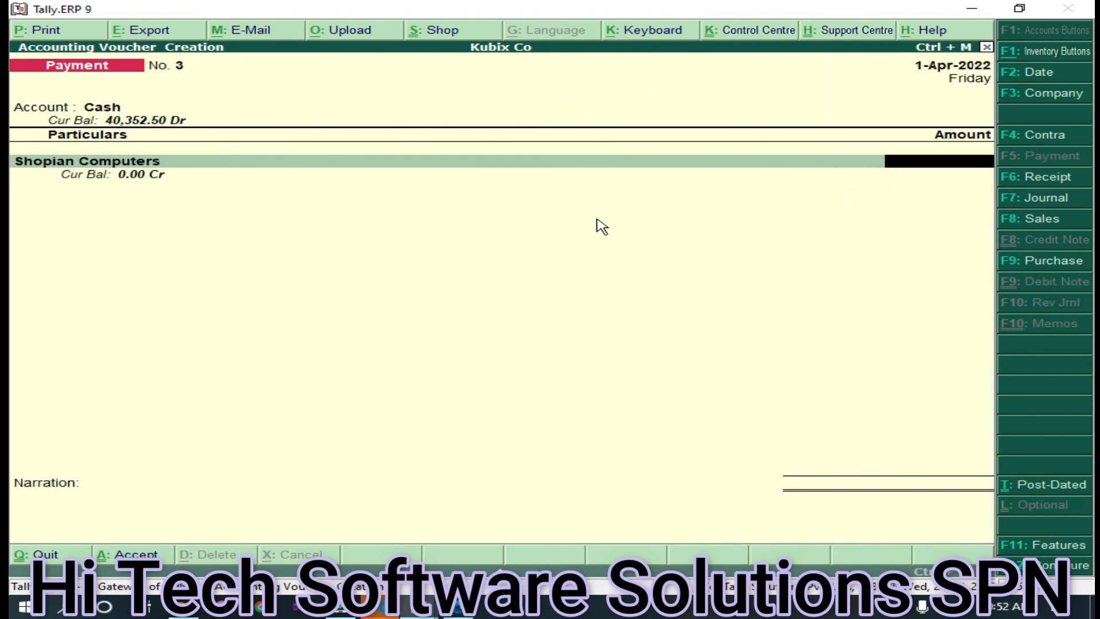
left_click(915, 163)
type("5000")
key("Return")
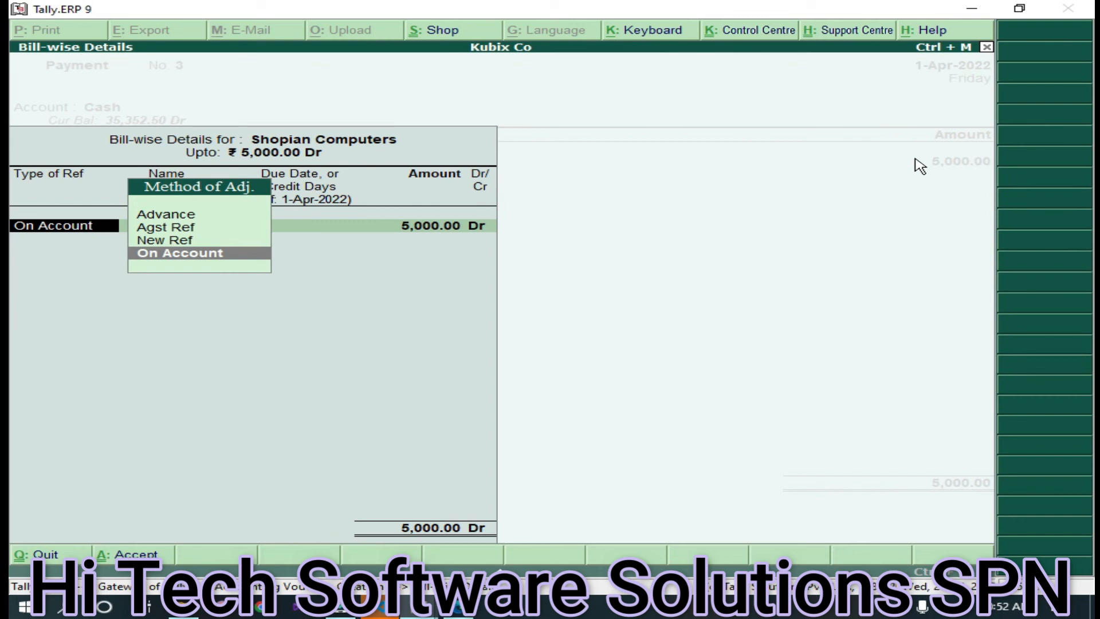
key("Up")
key("Up")
key("Up")
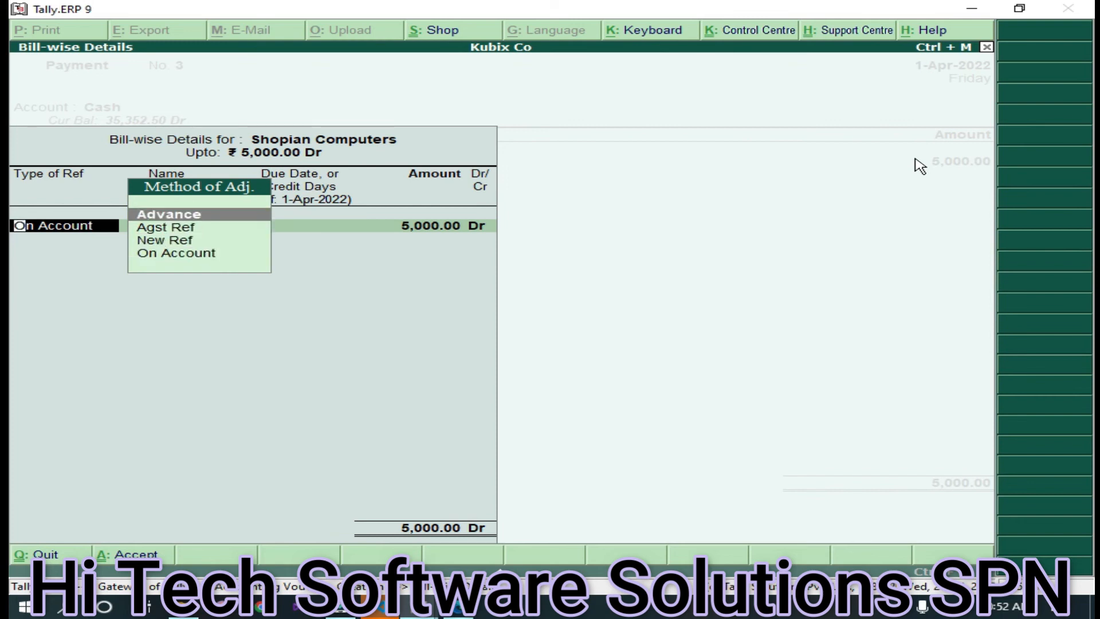
key("Return")
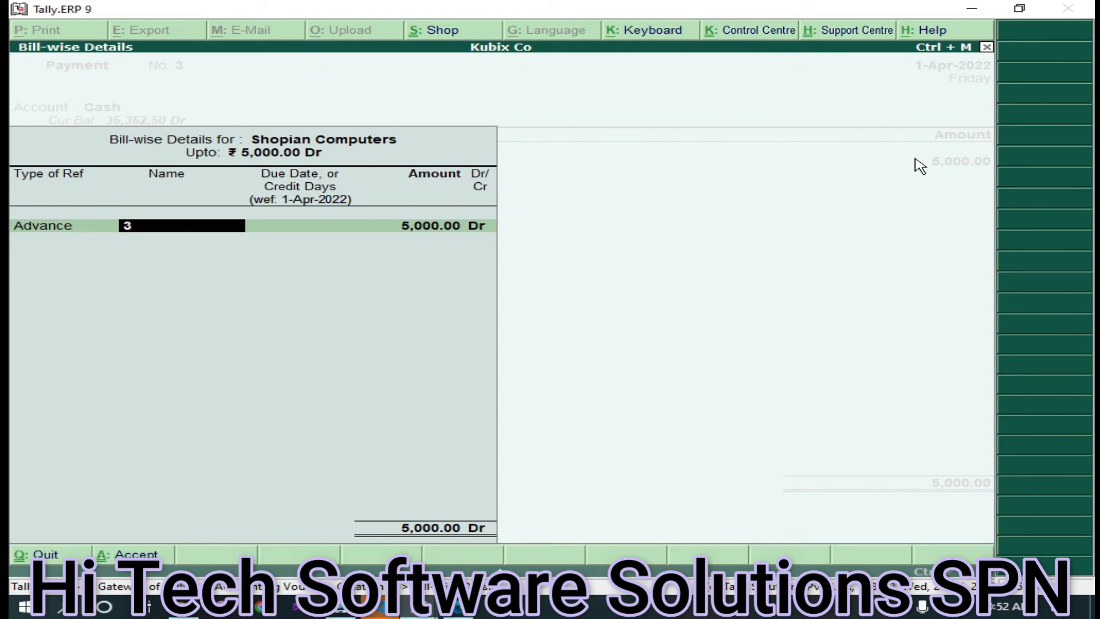
key("Return")
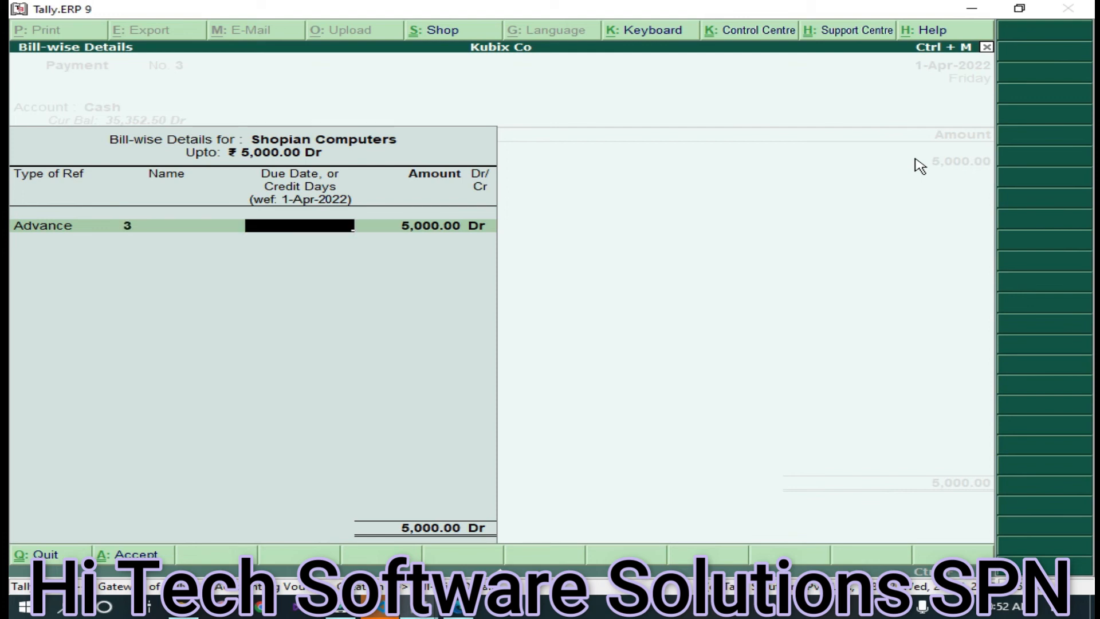
key("Return")
key("Return")
key("Return")
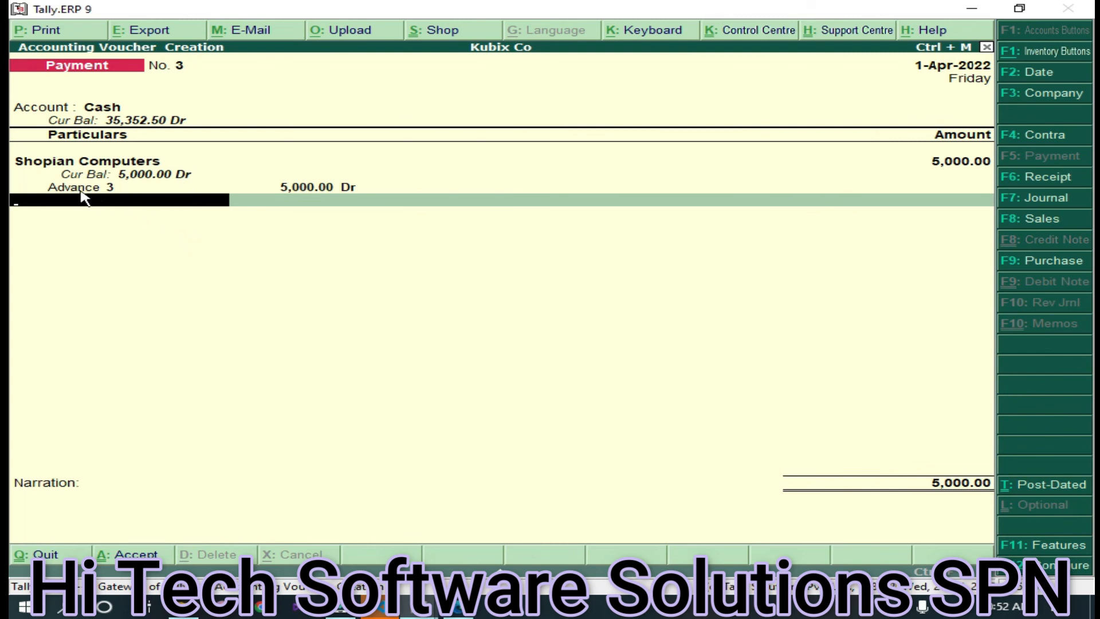
key("Escape")
key("y")
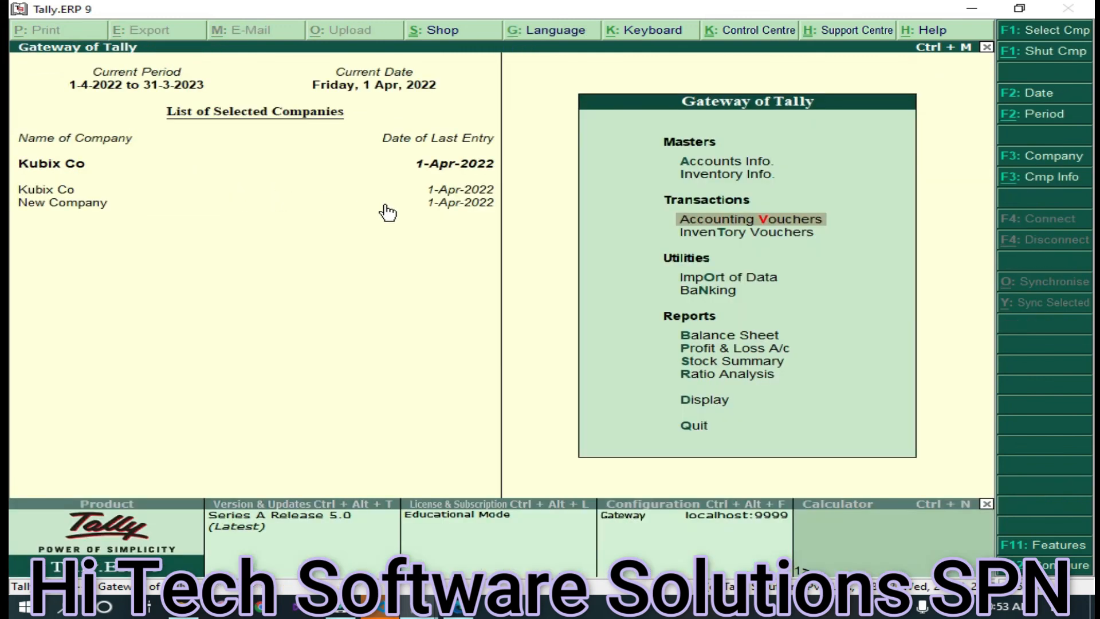
- Create a new payment voucher from the Cash account to Shopian Computers for 5,000.00
left_click(788, 226)
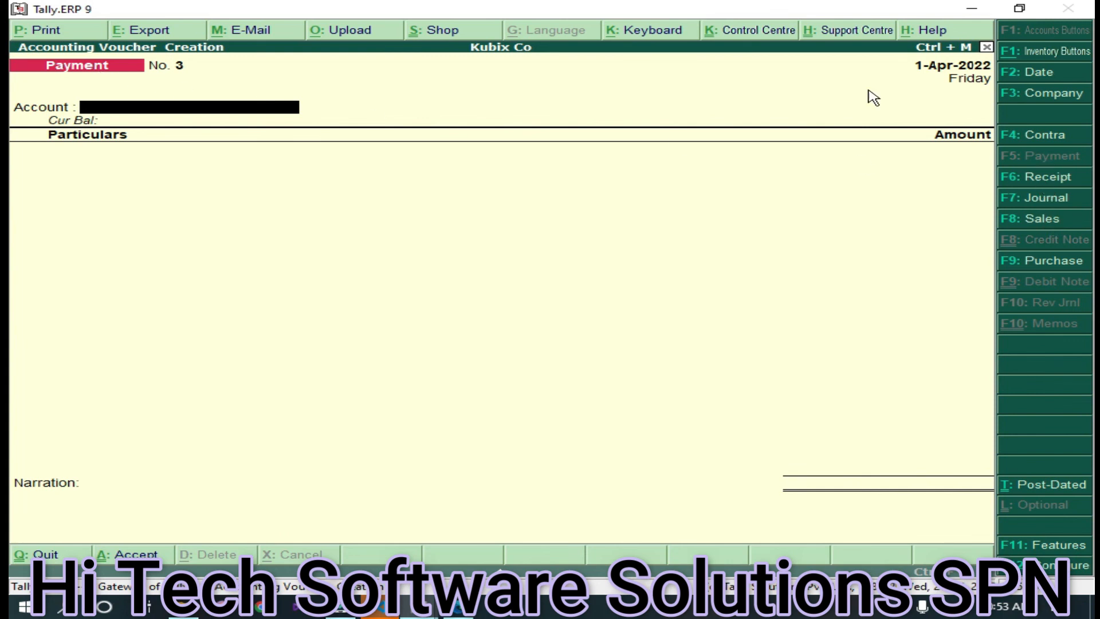
key("space")
left_click(821, 87)
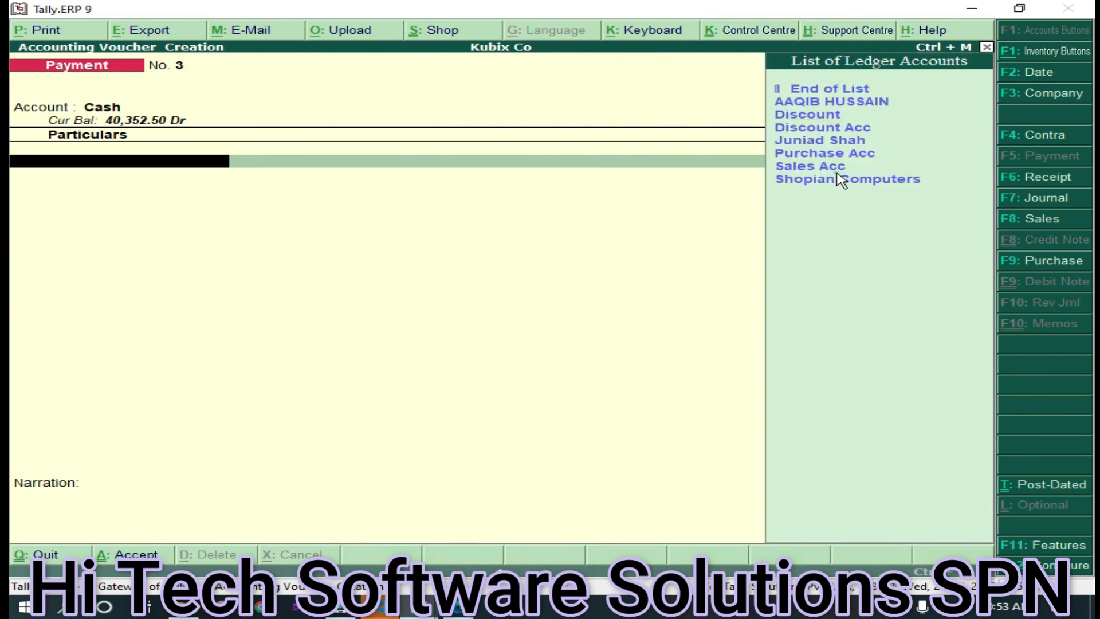
left_click(836, 170)
left_click(867, 187)
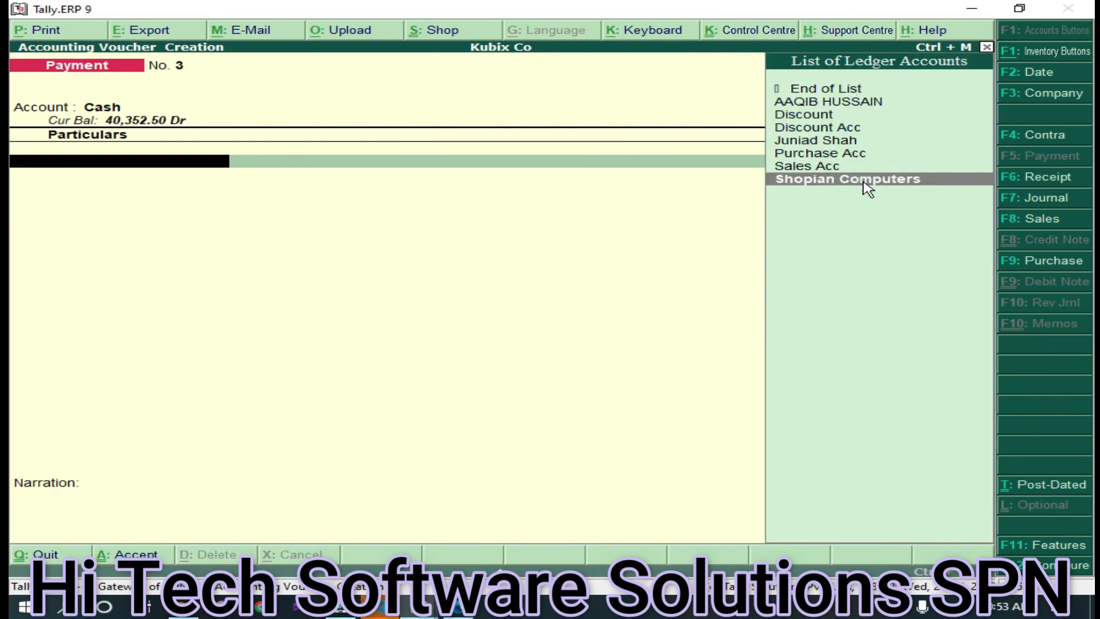
type("5000")
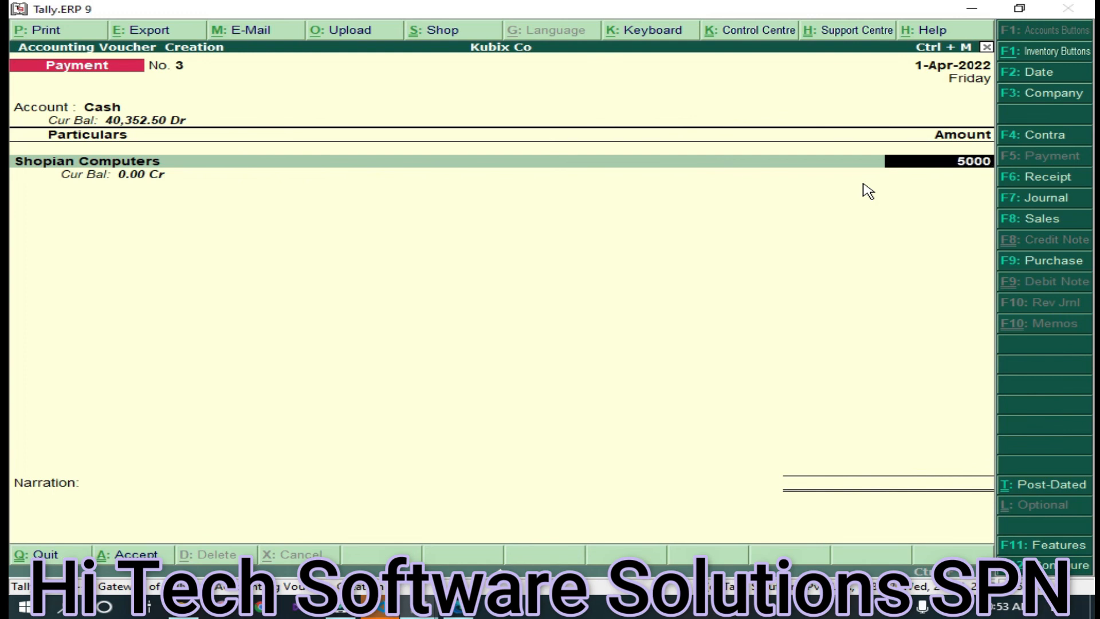
key("Return")
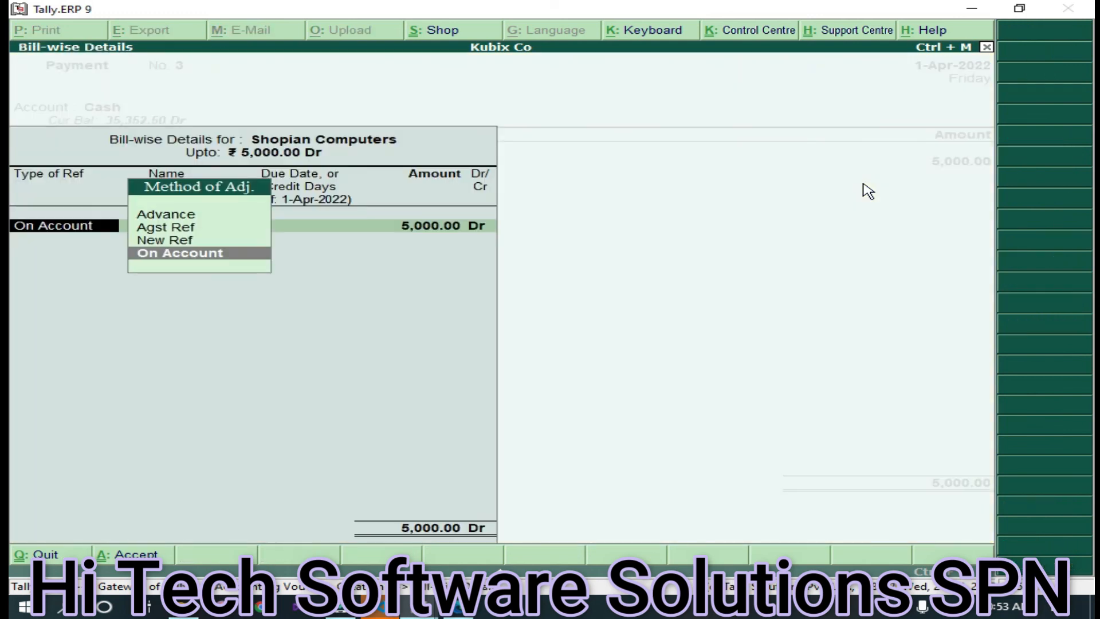
- Allocate the 5,000.00 paid to Shopian Computers as an Advance with reference 3 and save the payment voucher
key("Up")
key("Up")
key("Up")
key("Return")
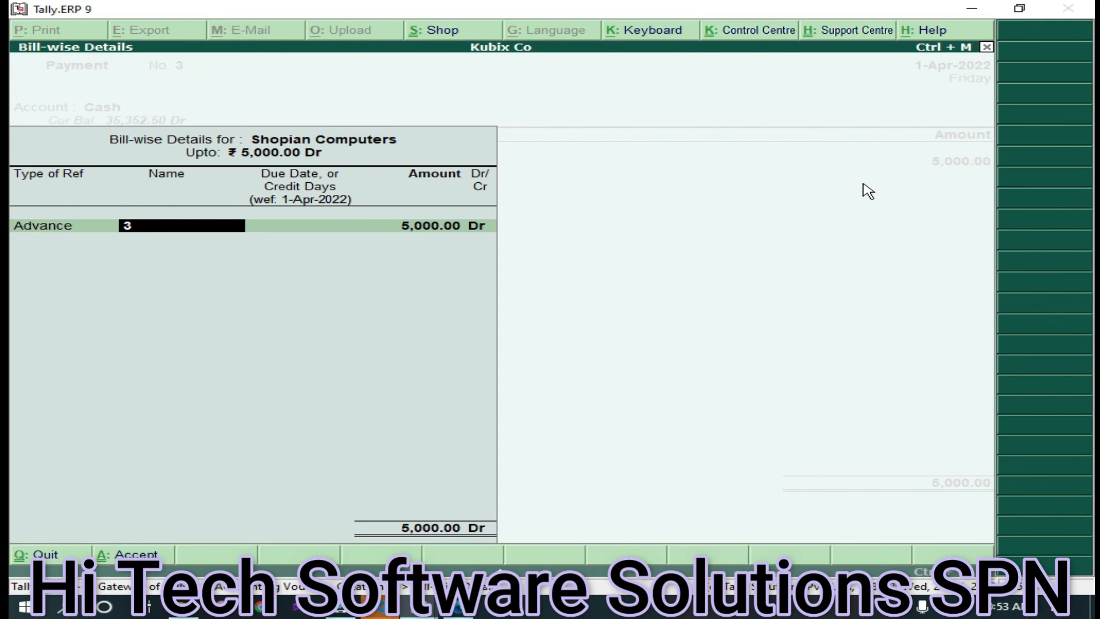
key("Return")
key("Return")
key("Return")
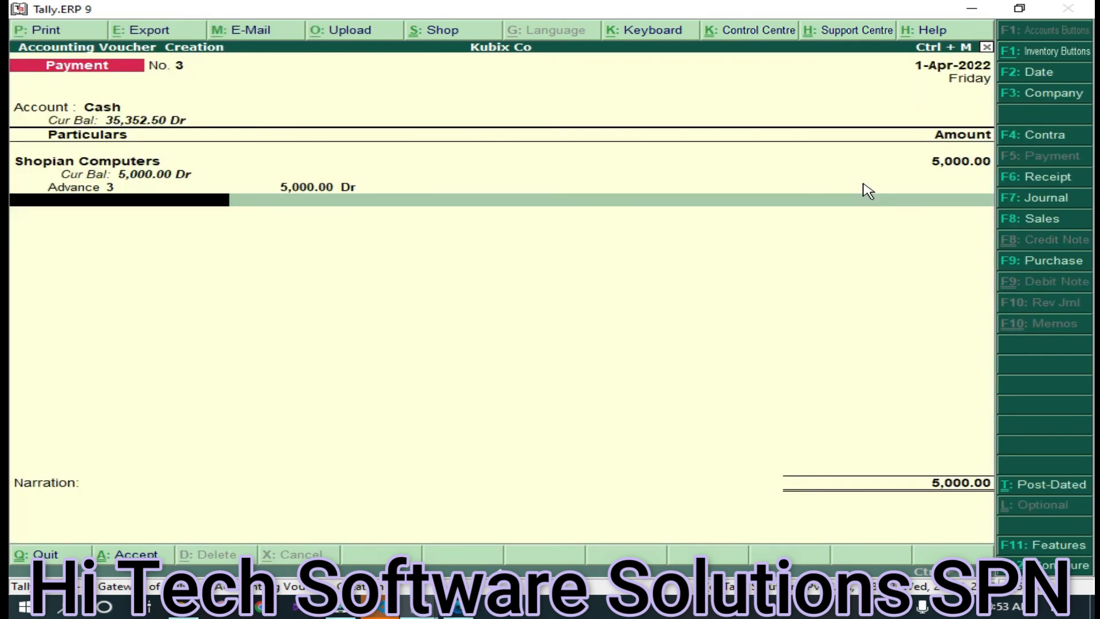
key("ctrl+a")
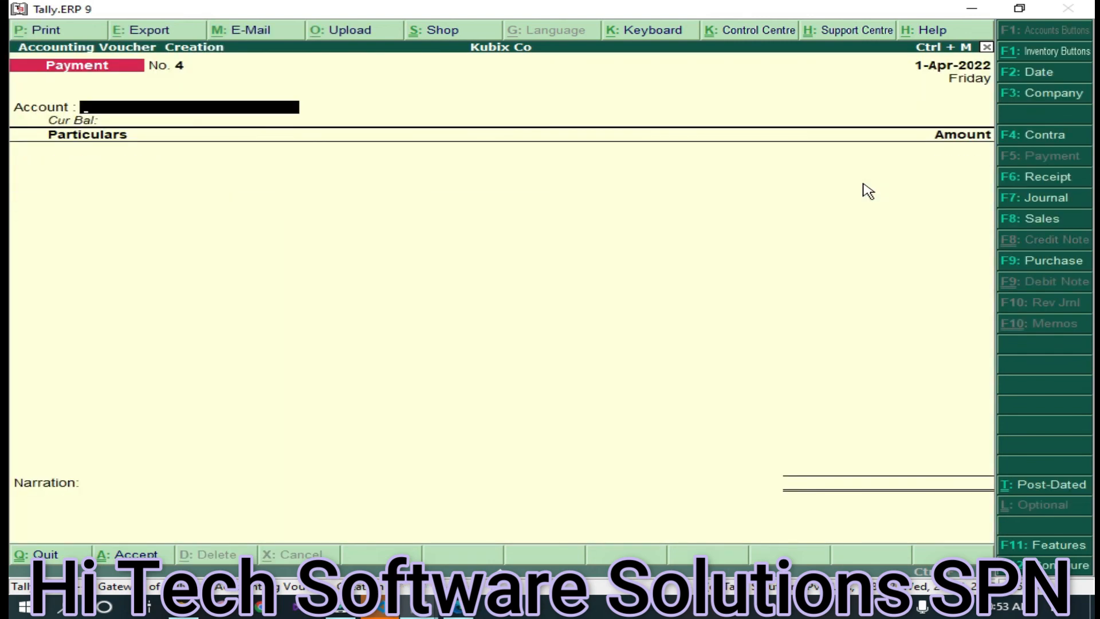
- Reopen the saved advance payment voucher and print it to a PDF named "shopian computers advance payment" on the Desktop
key("Page_Up")
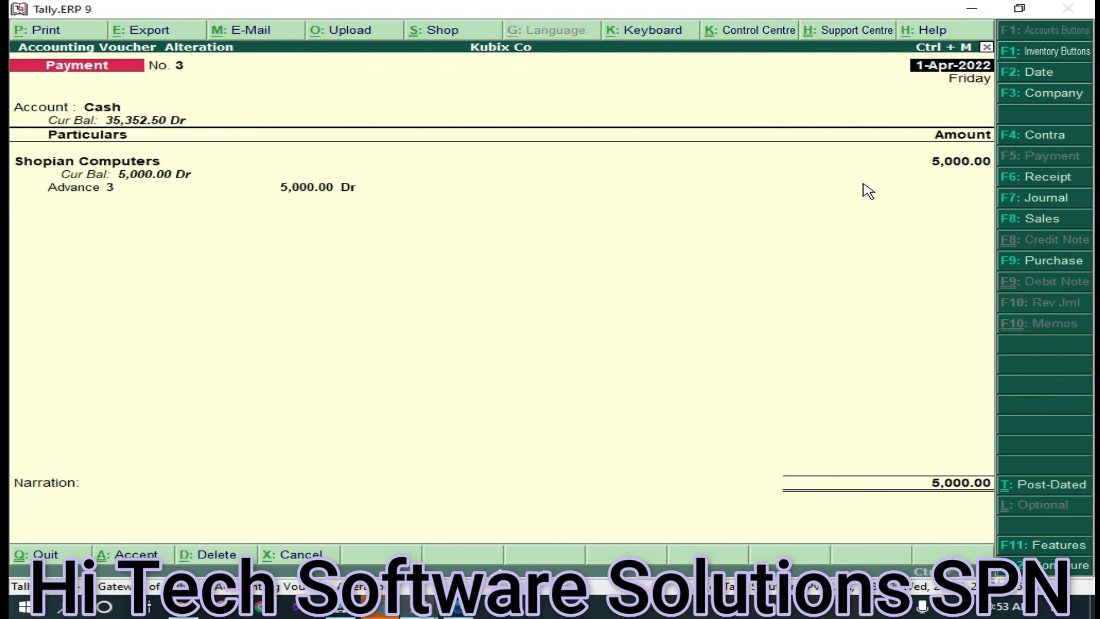
left_click(35, 29)
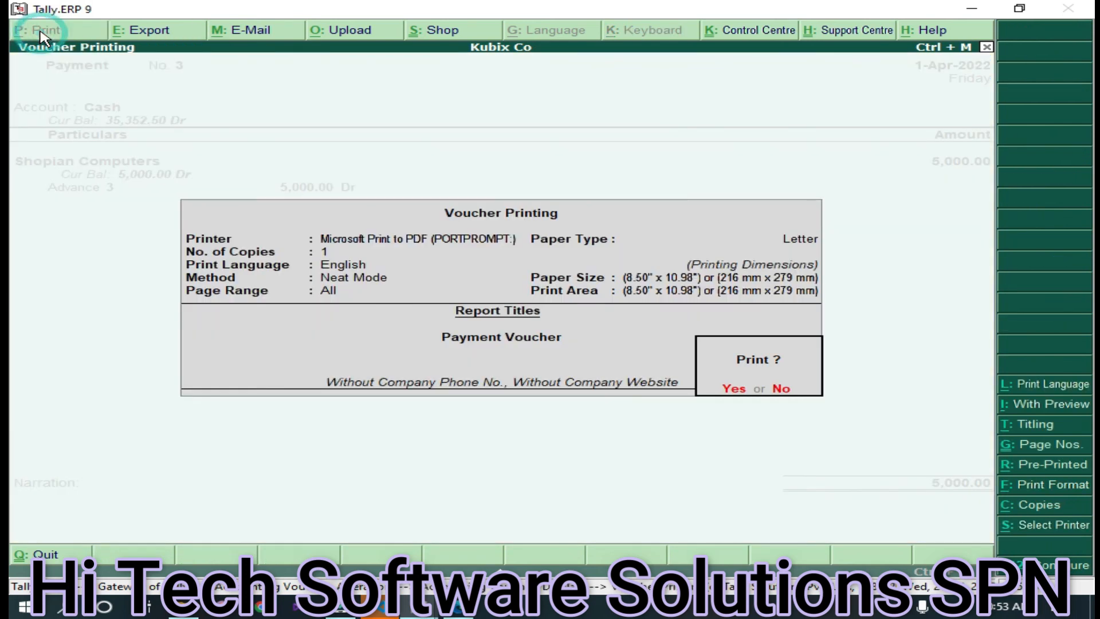
left_click(739, 389)
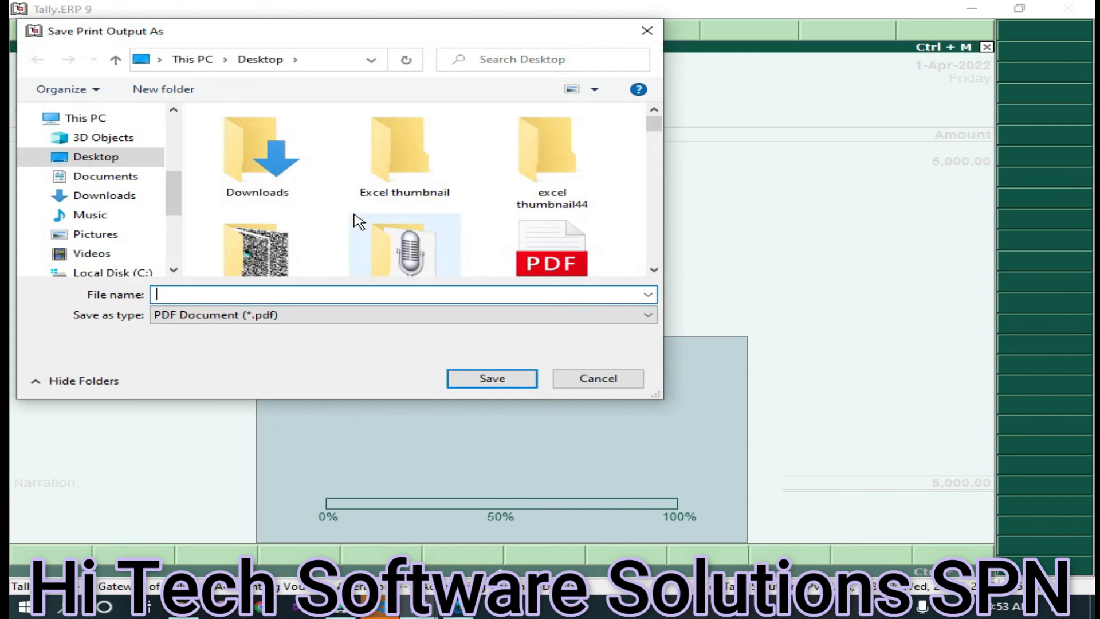
type("sh")
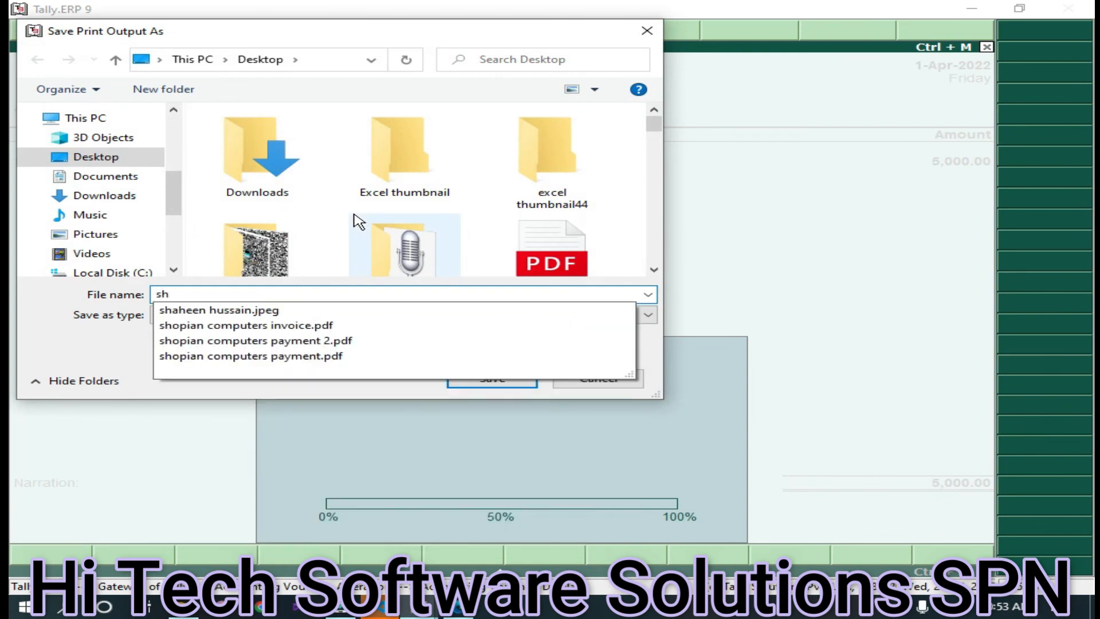
key("Down")
key("Down")
key("Down")
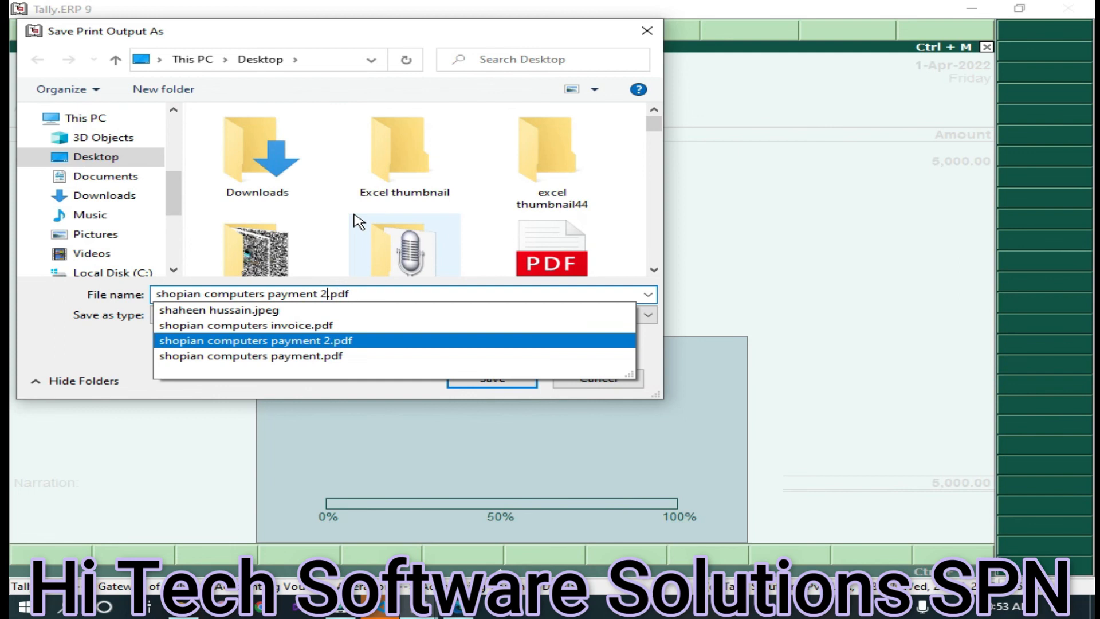
key("BackSpace")
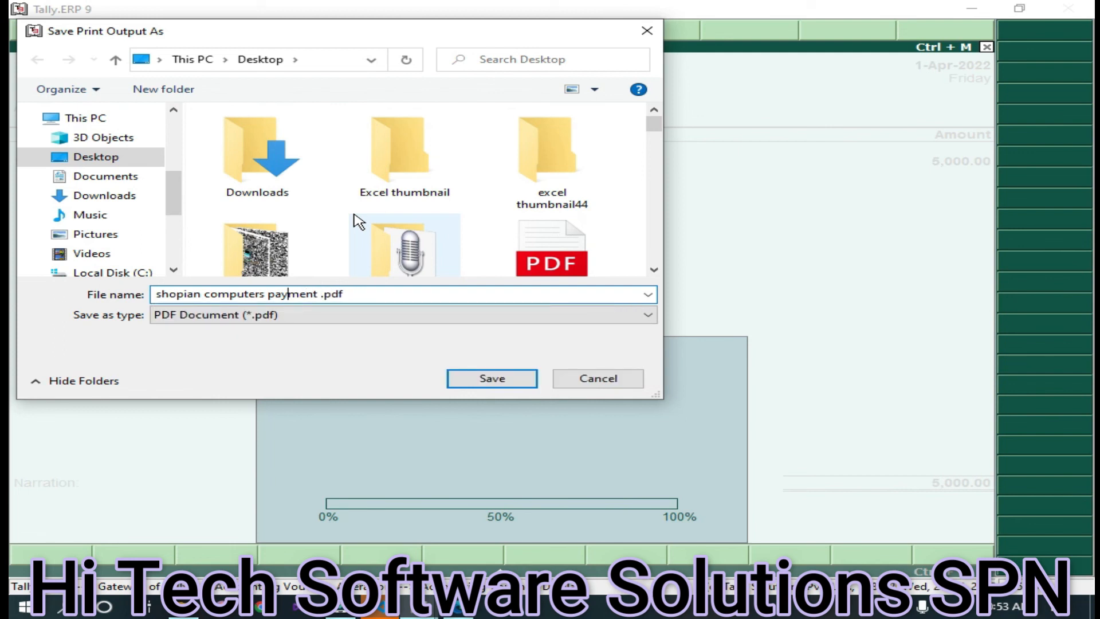
left_click(268, 294)
type("advanc")
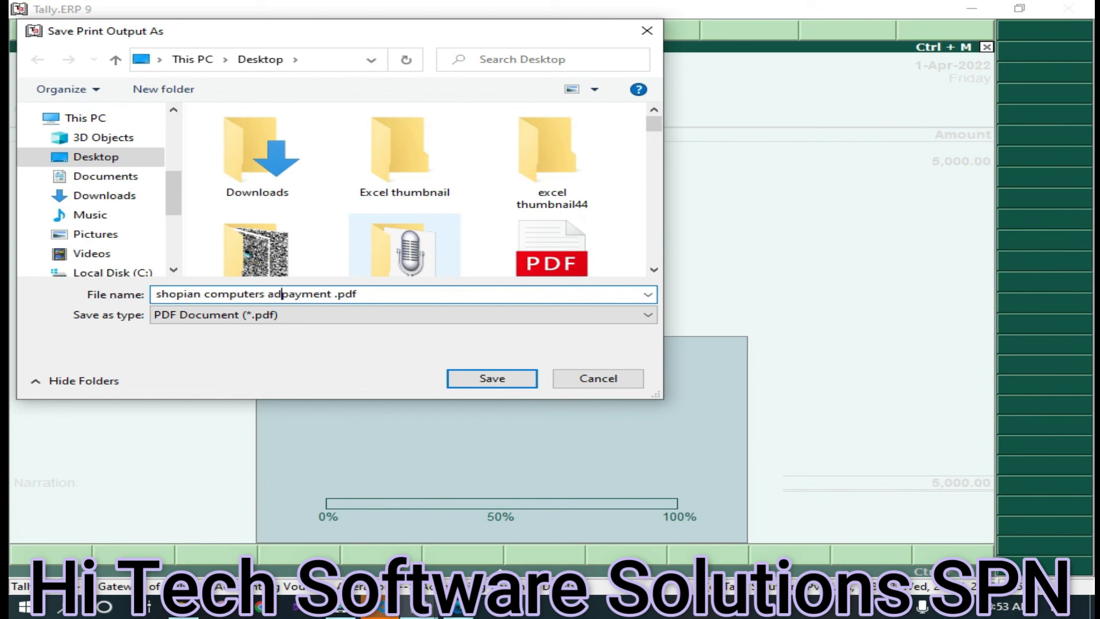
type("e")
left_click(474, 385)
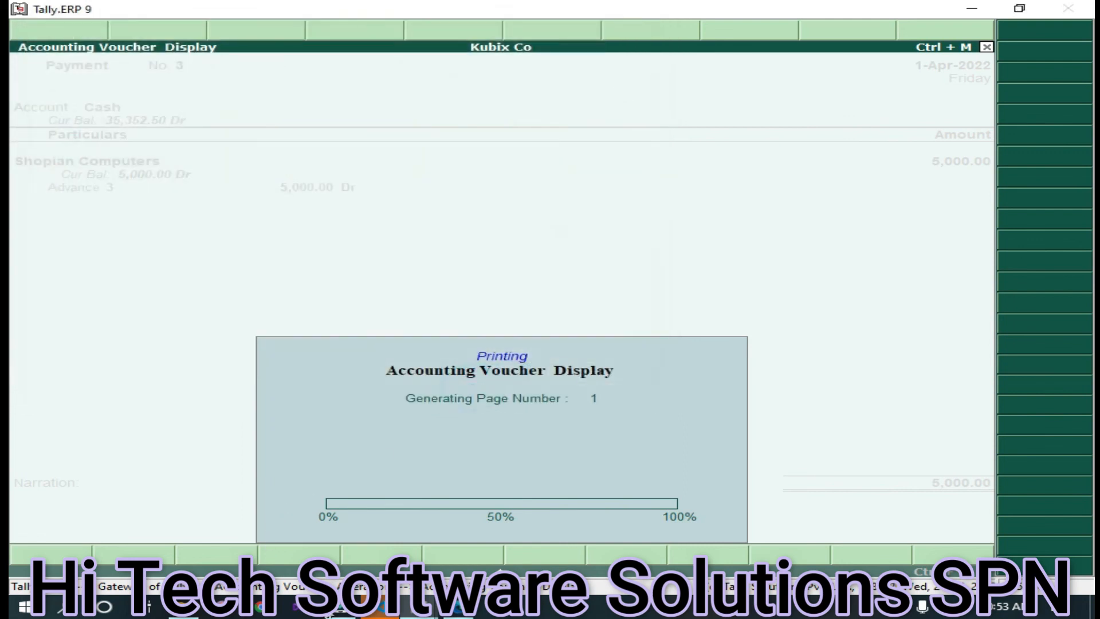
- Open the "shopian computers advance payment" PDF from File Explorer and check the voucher's advance line
left_click(185, 607)
double_click(247, 457)
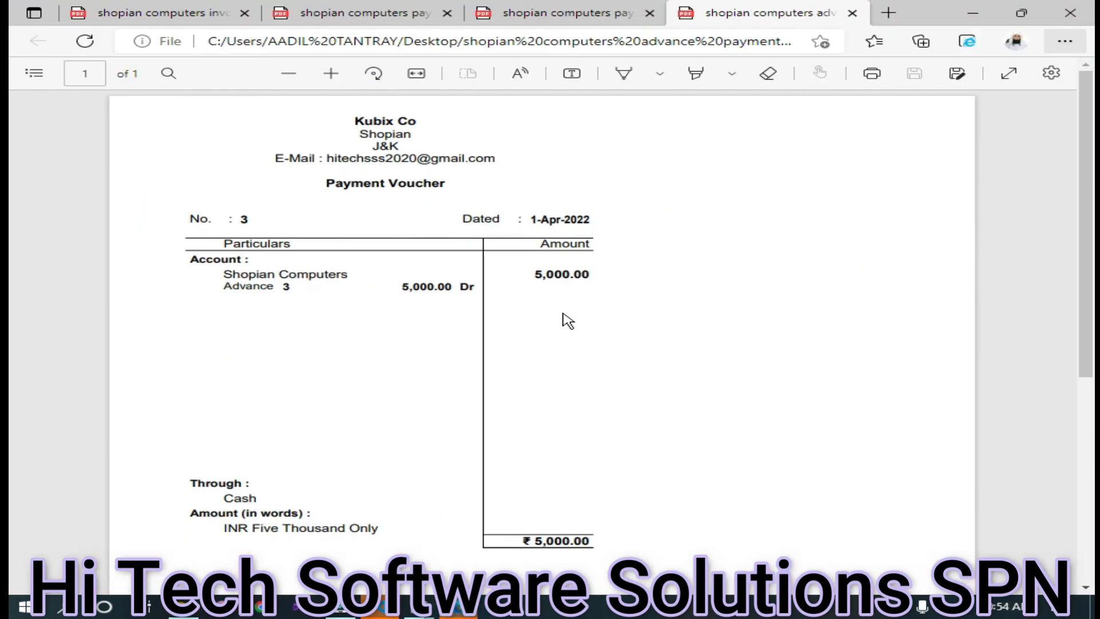
triple_click(228, 287)
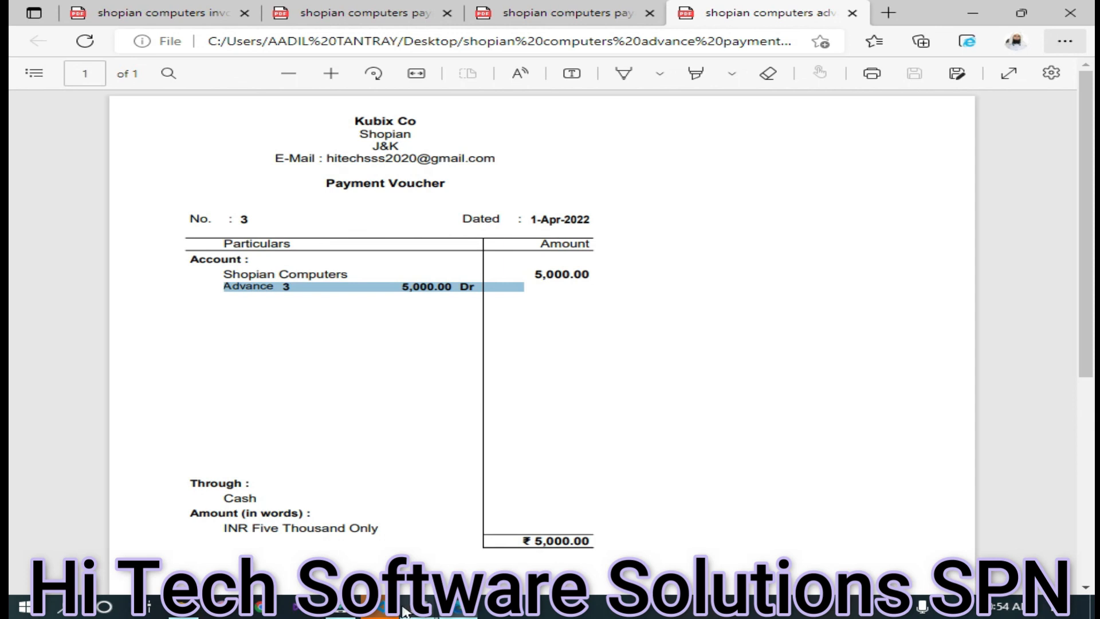
- Switch back to Tally.ERP 9 and leave the saved payment voucher and voucher entry for the Gateway of Tally
mouse_move(434, 612)
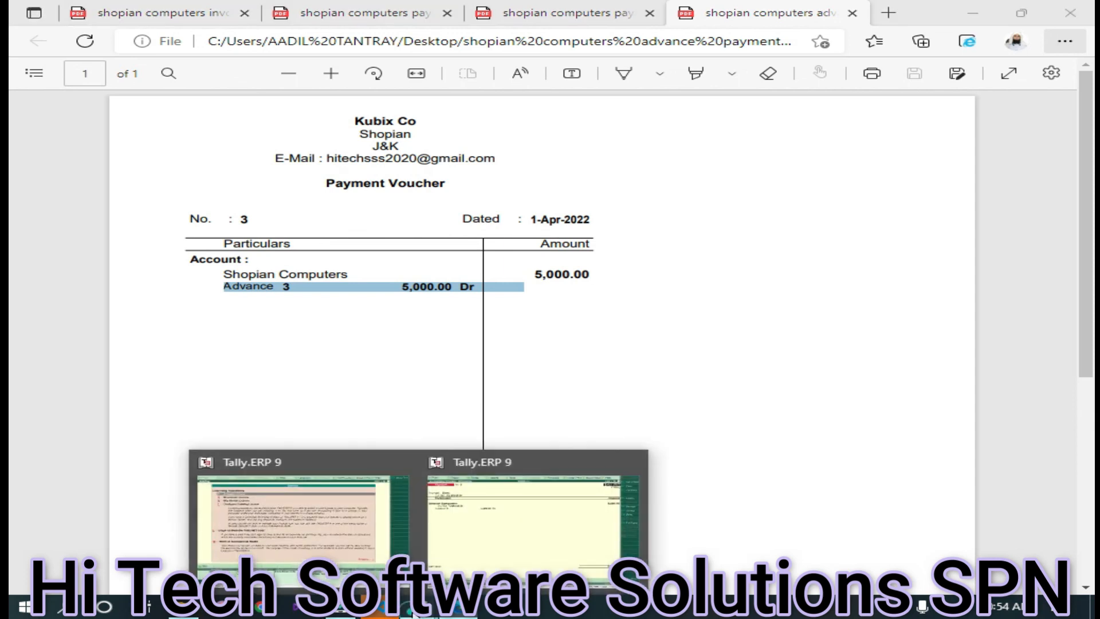
left_click(474, 532)
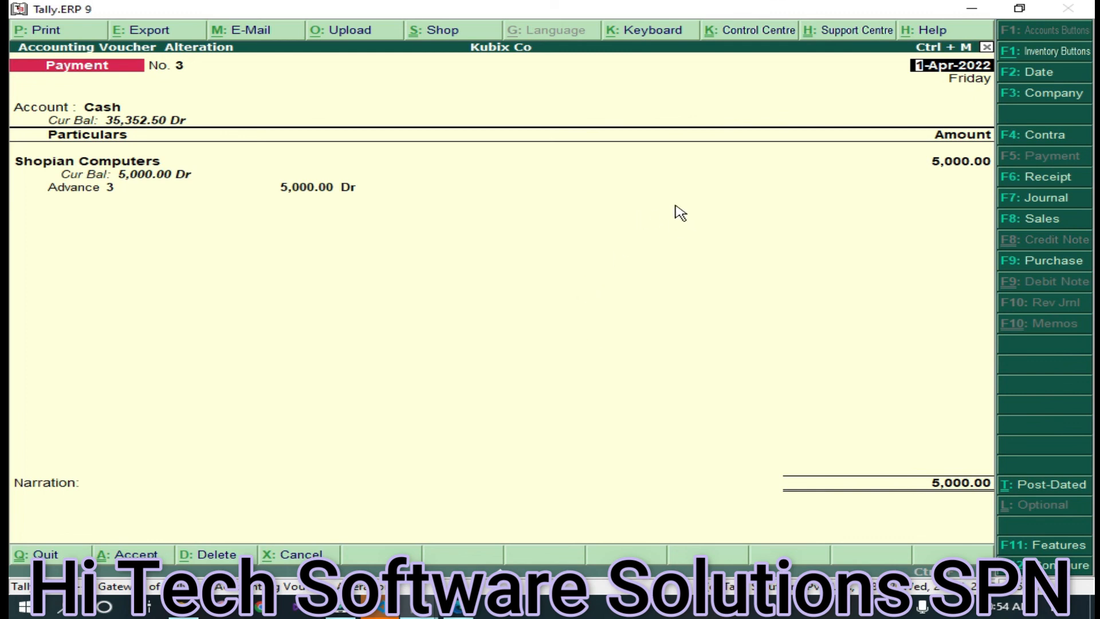
key("Escape")
key("y")
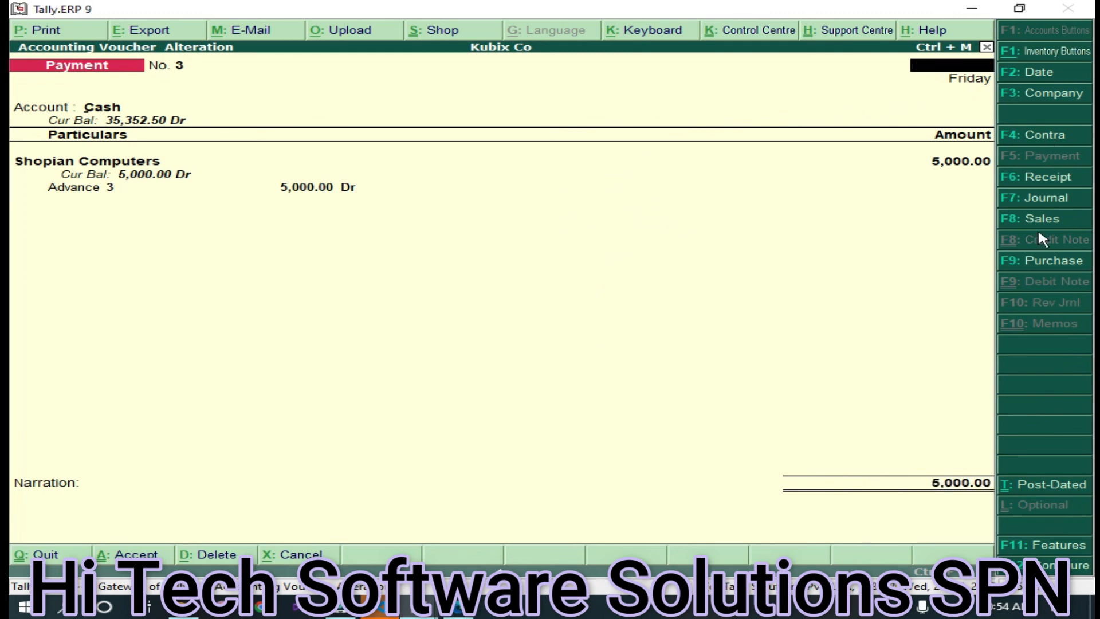
key("Escape")
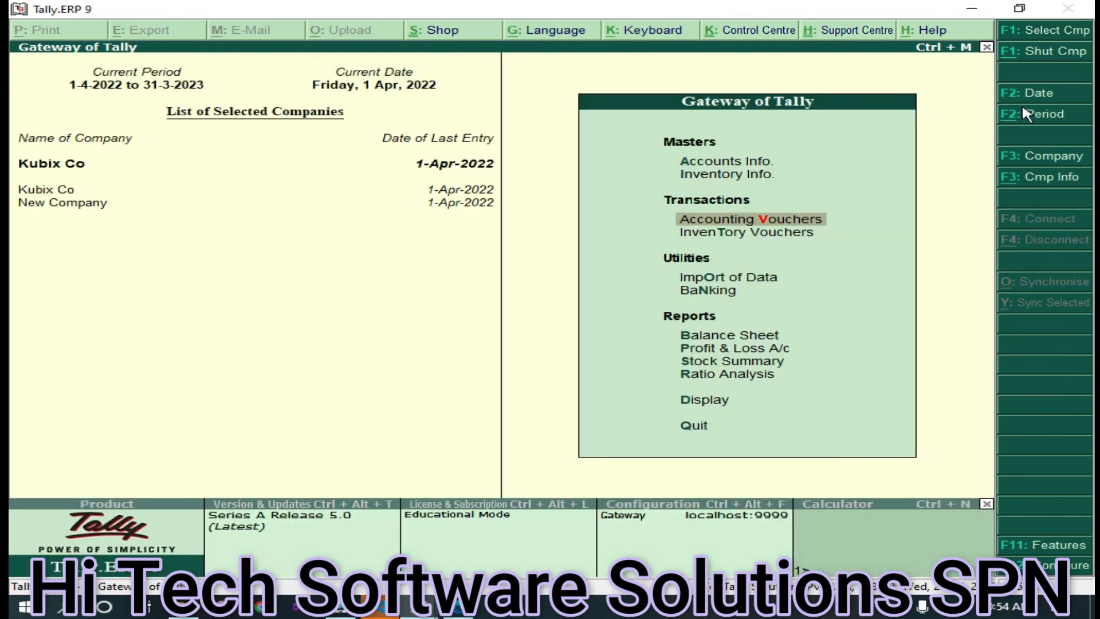
left_click(740, 164)
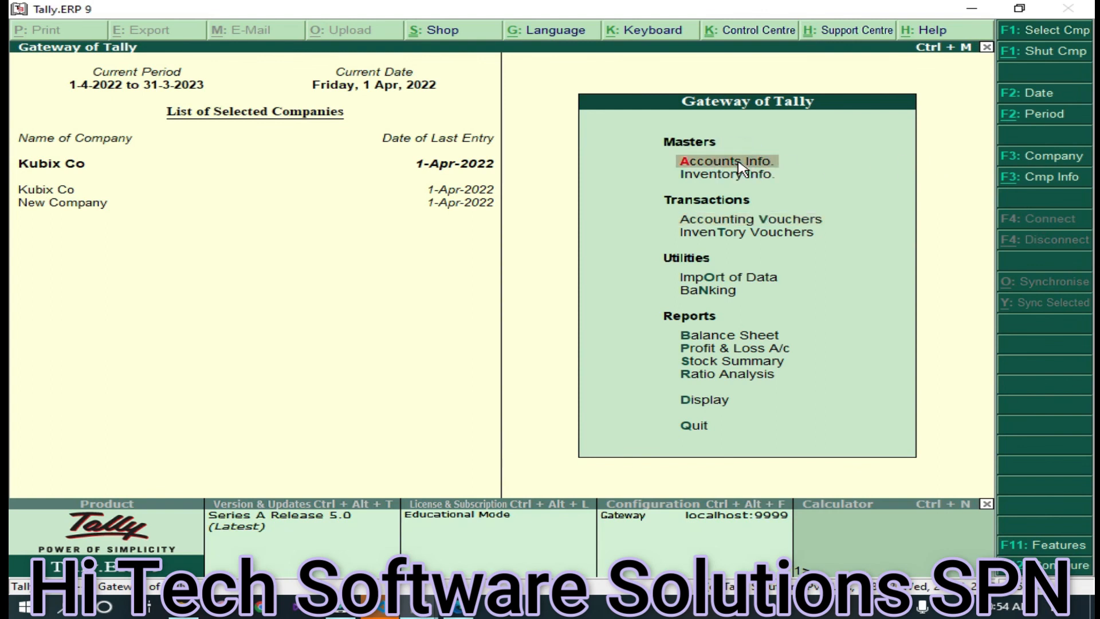
left_click(748, 240)
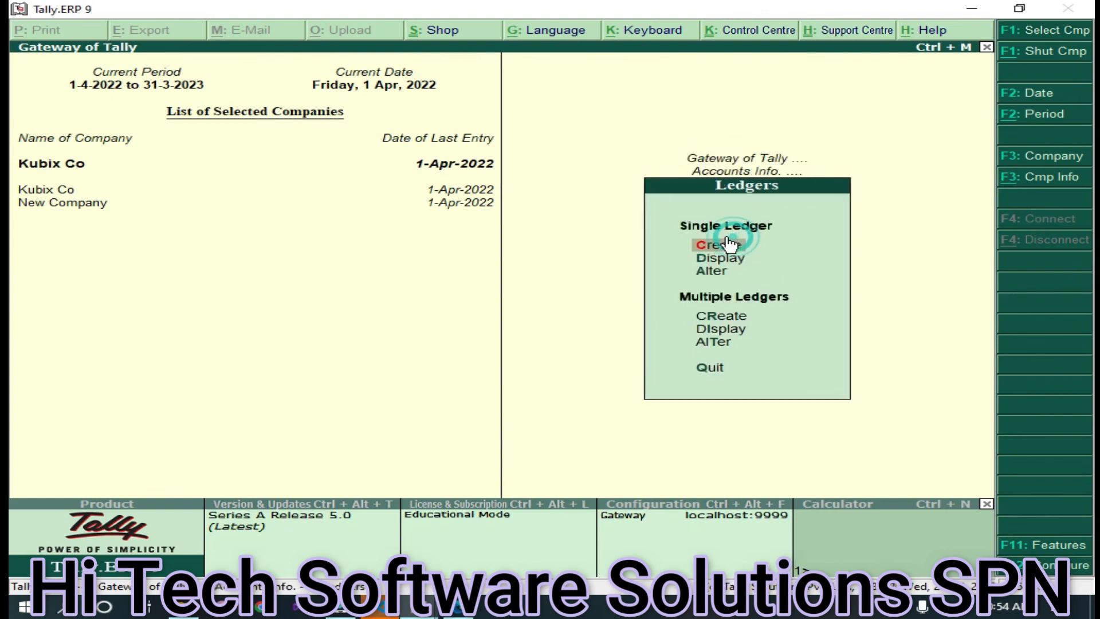
key("Escape")
key("Escape")
key("Escape")
key("n")
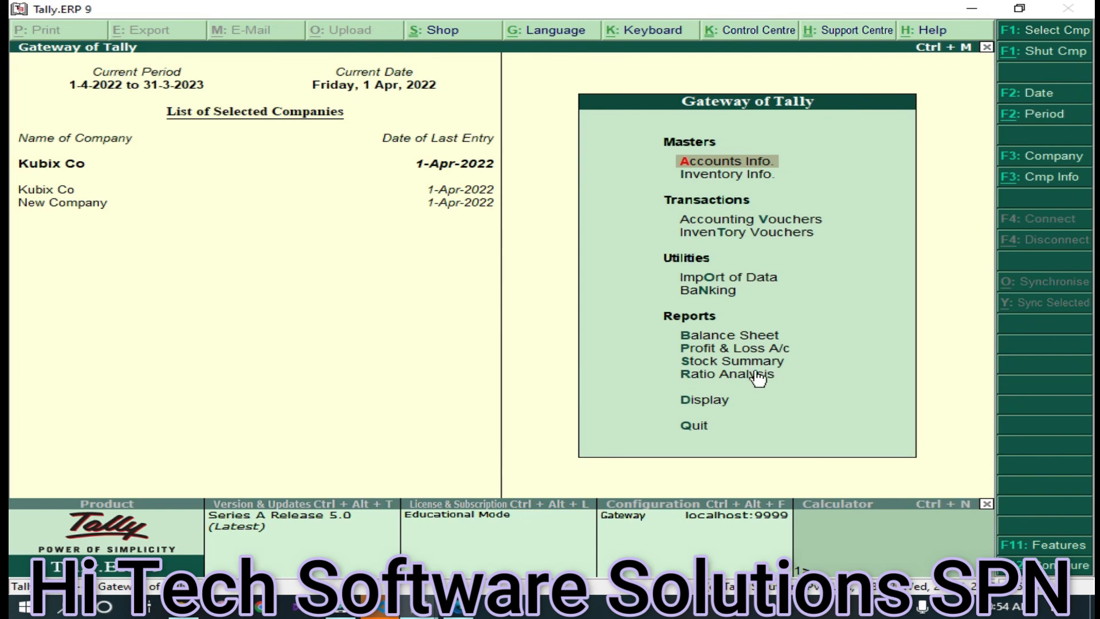
- Display the ledger vouchers of Shopian Computers from the account books
left_click(706, 401)
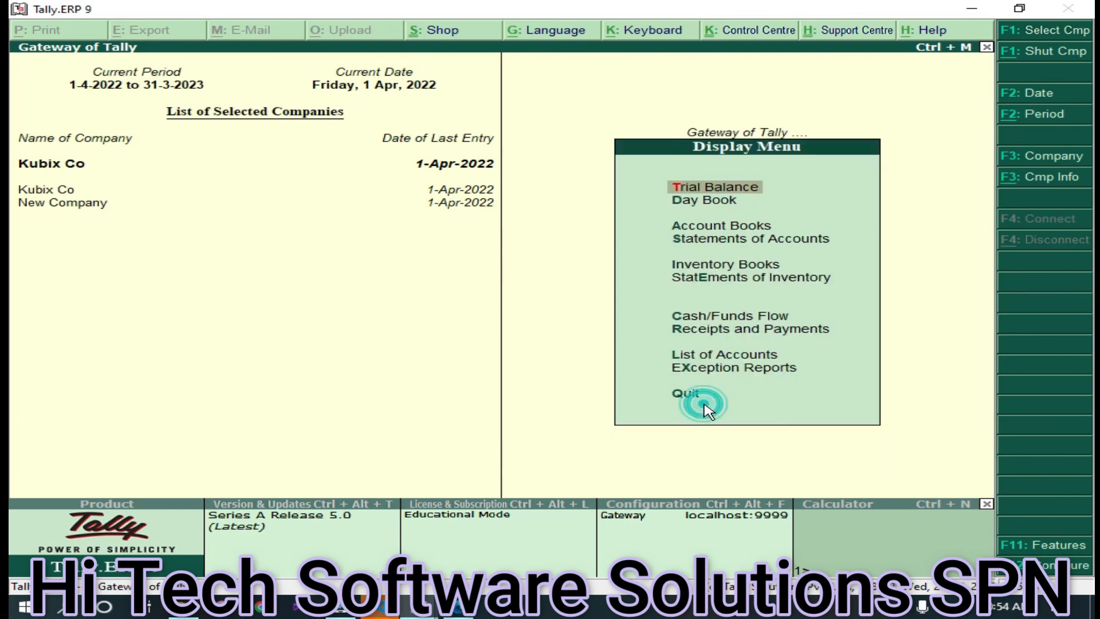
double_click(743, 230)
key("Escape")
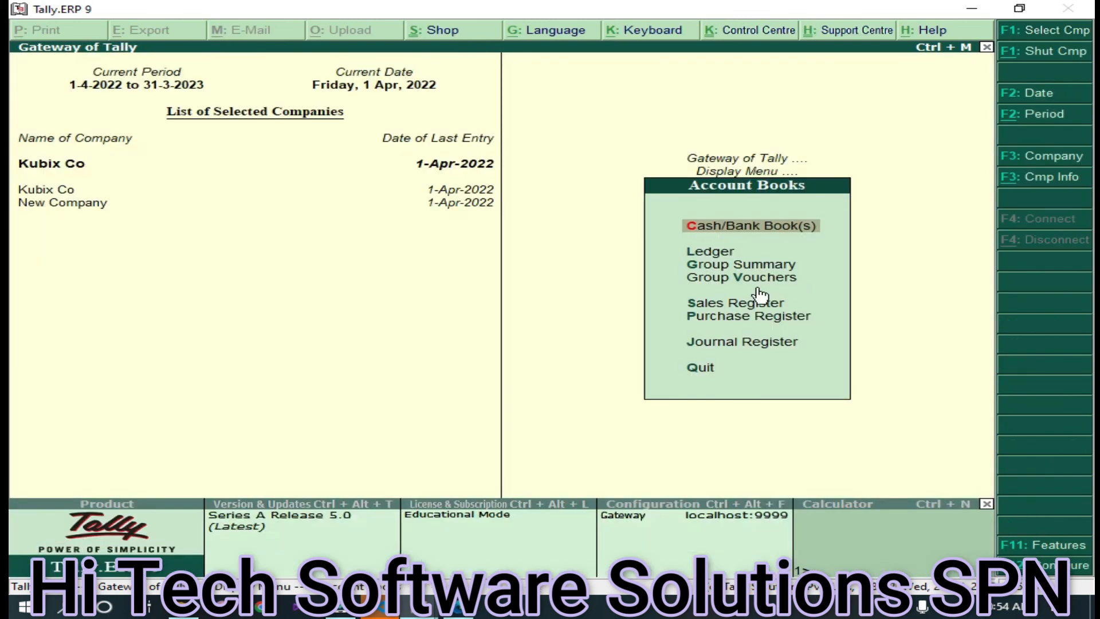
left_click(712, 250)
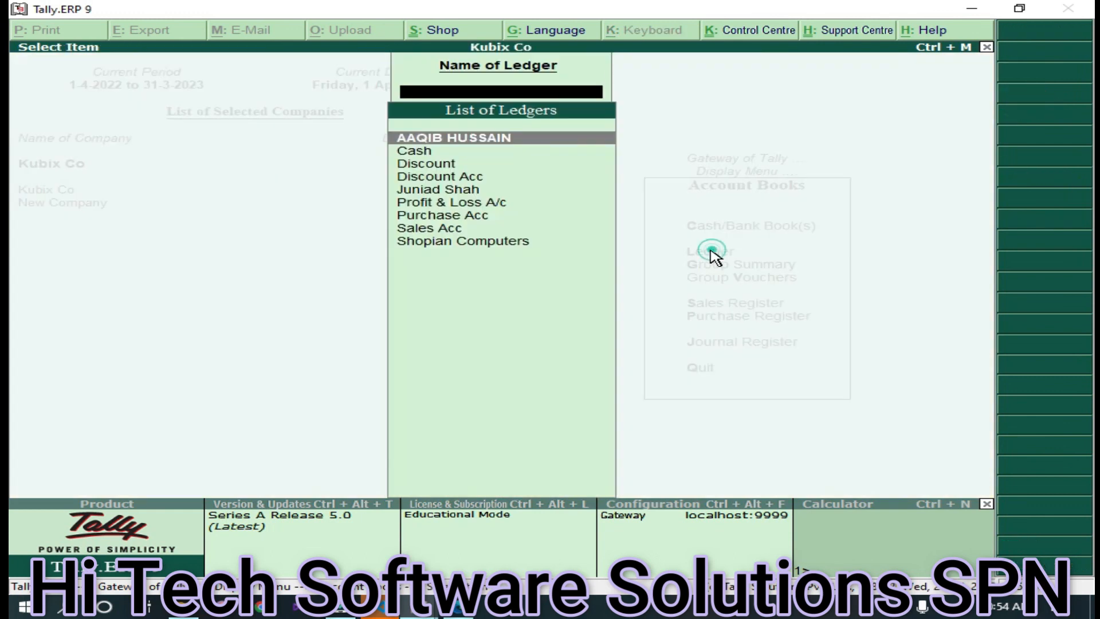
left_click(435, 242)
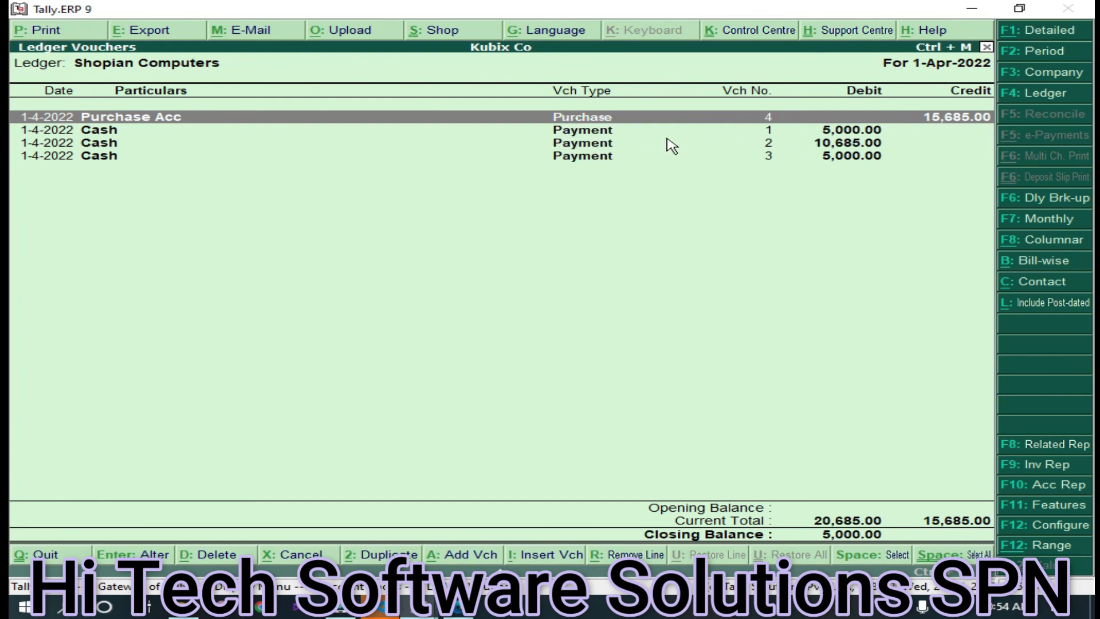
- Open payment voucher 3 from the Shopian Computers ledger, check its advance allocation, and return to the Gateway of Tally
left_click(572, 158)
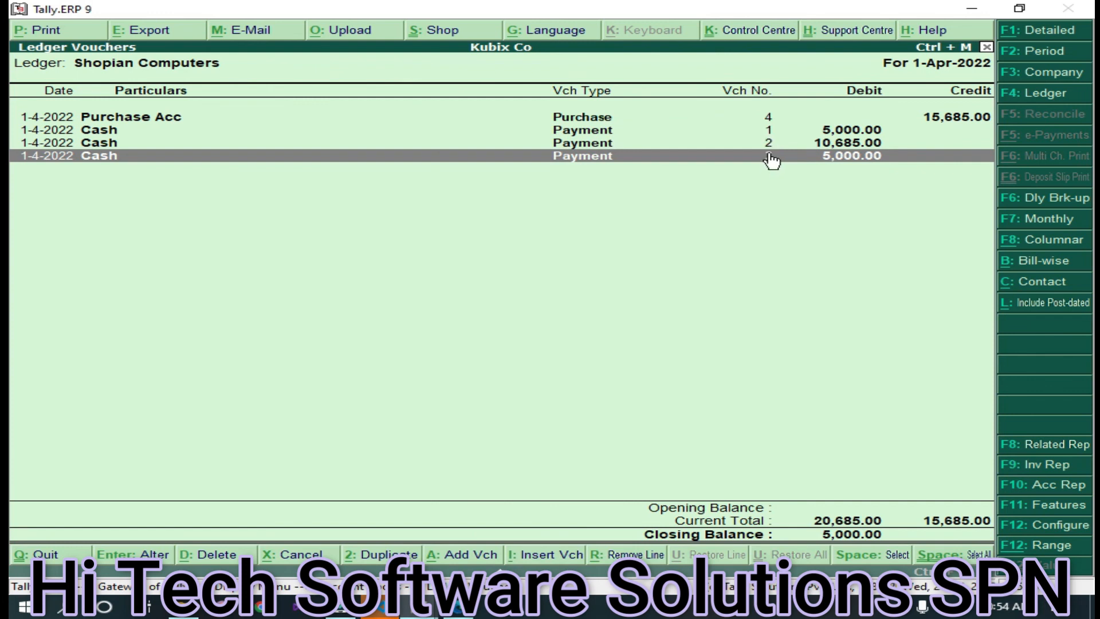
double_click(590, 159)
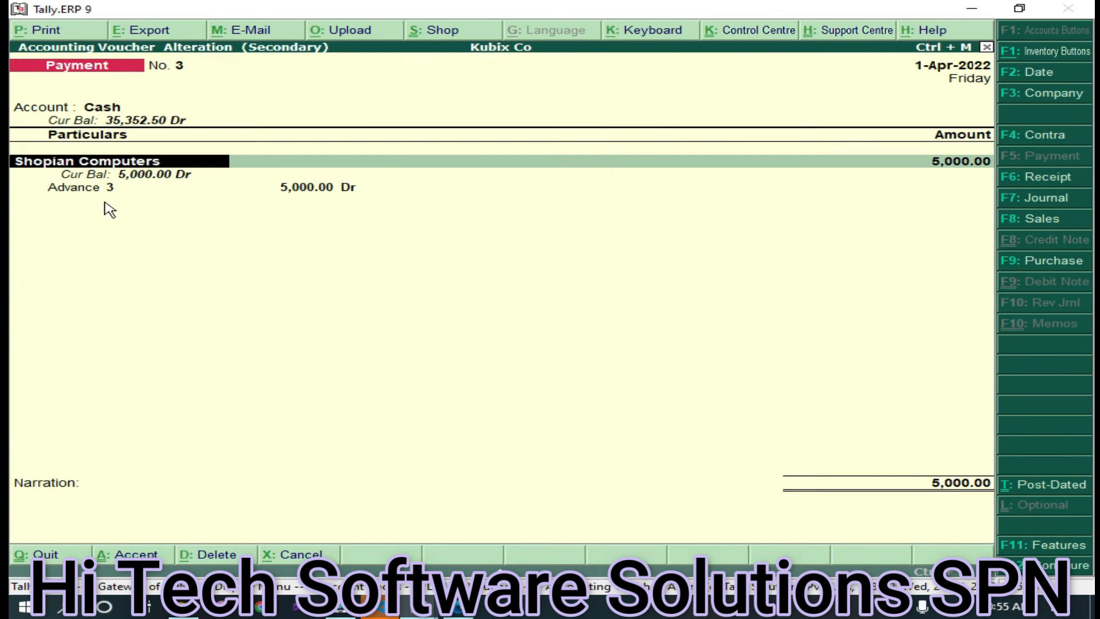
key("Escape")
key("Escape")
key("Return")
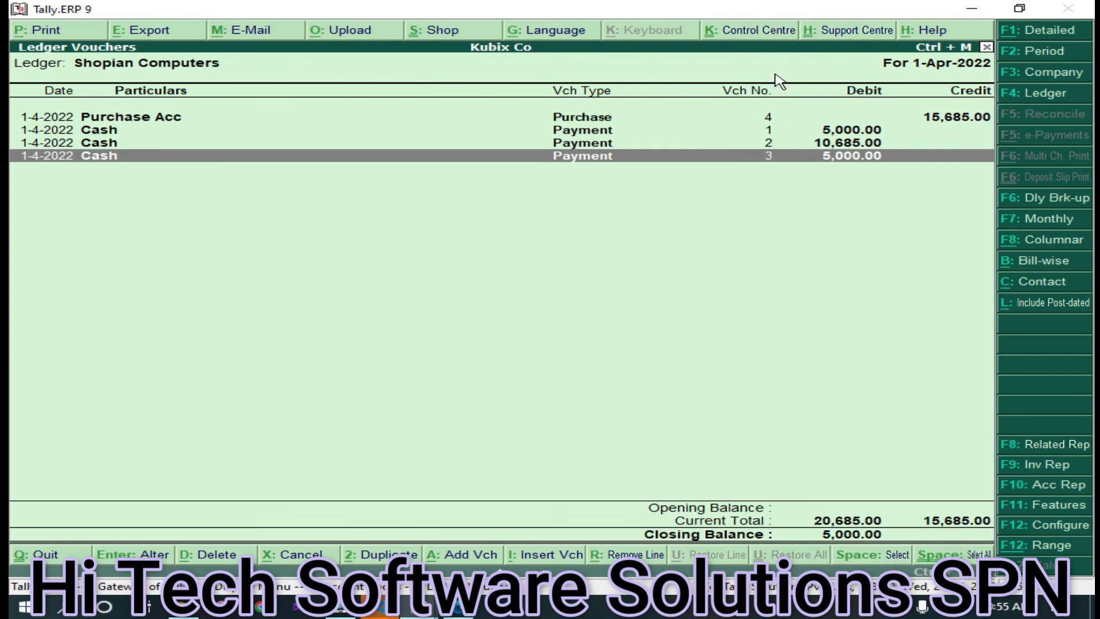
key("Escape")
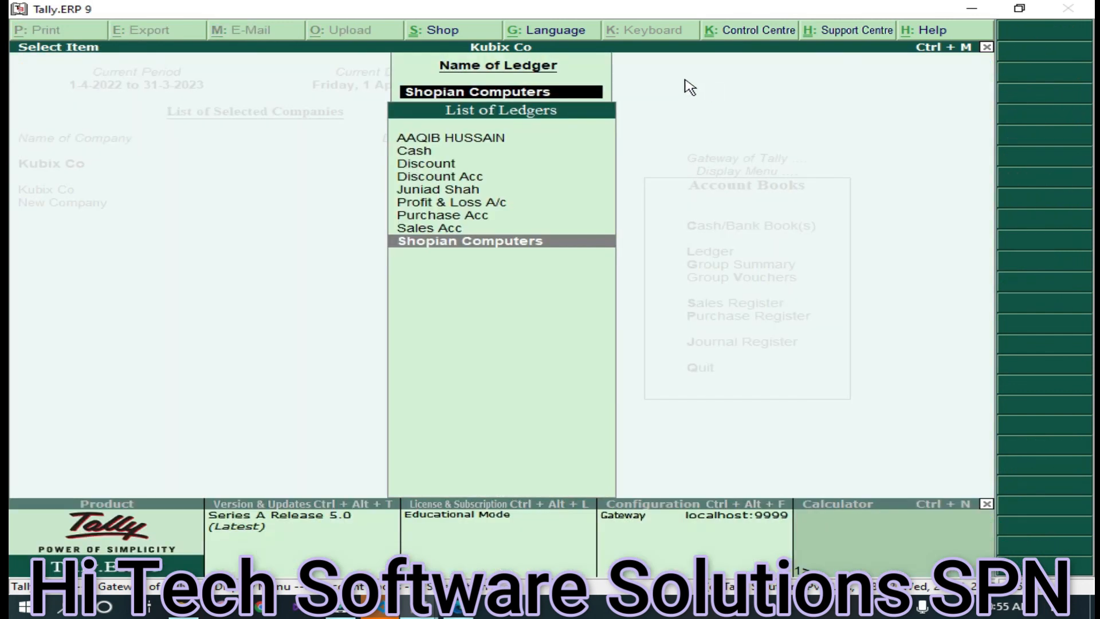
key("Escape")
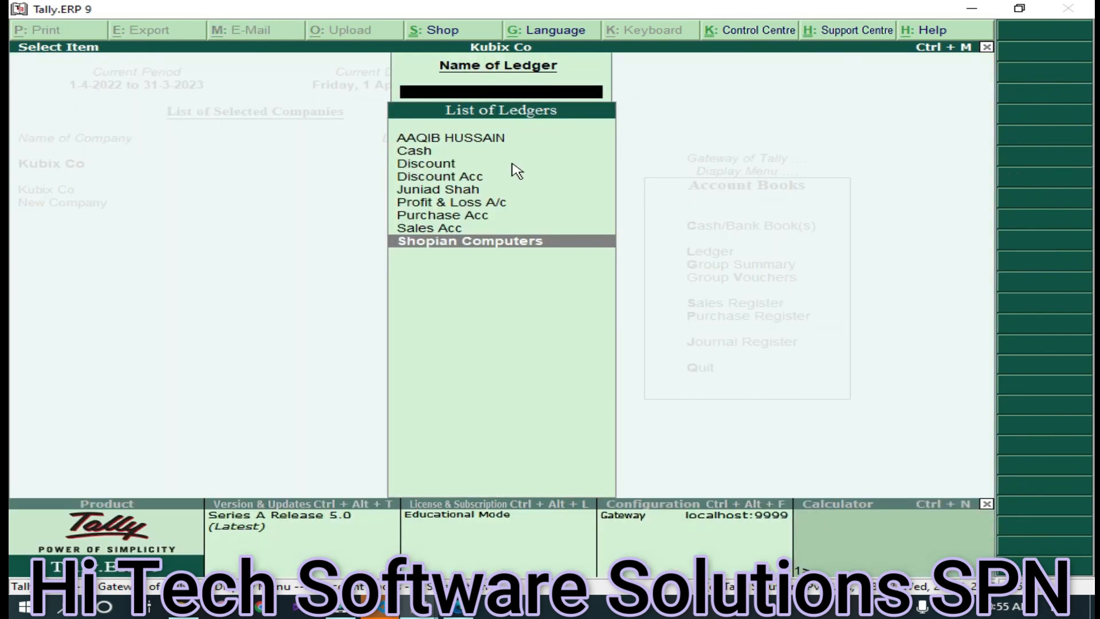
key("Escape")
key("Escape")
key("Escape")
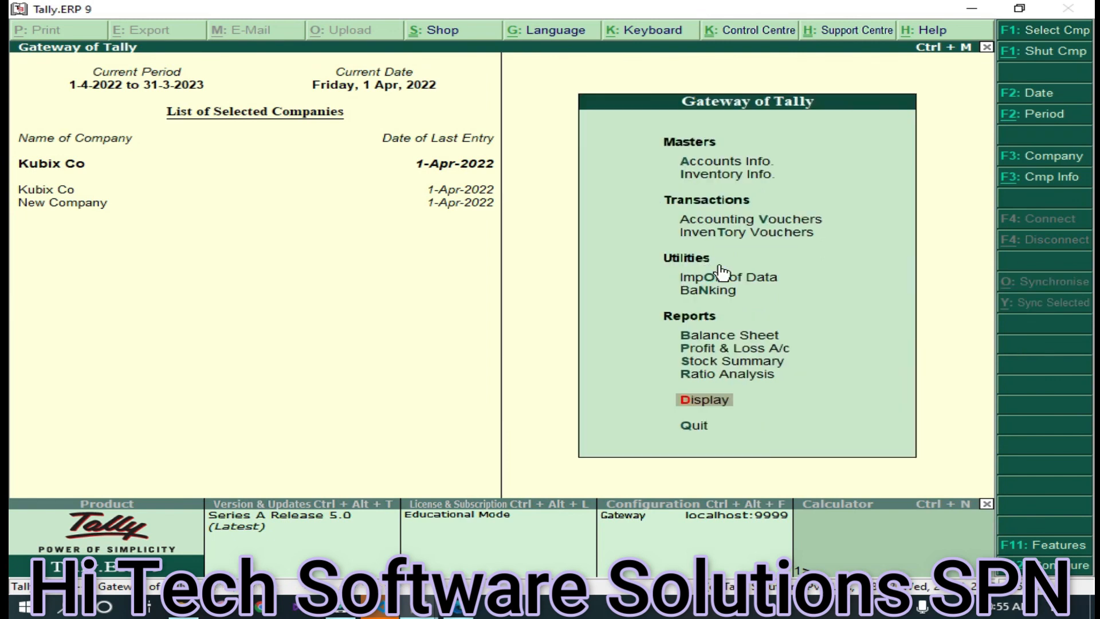